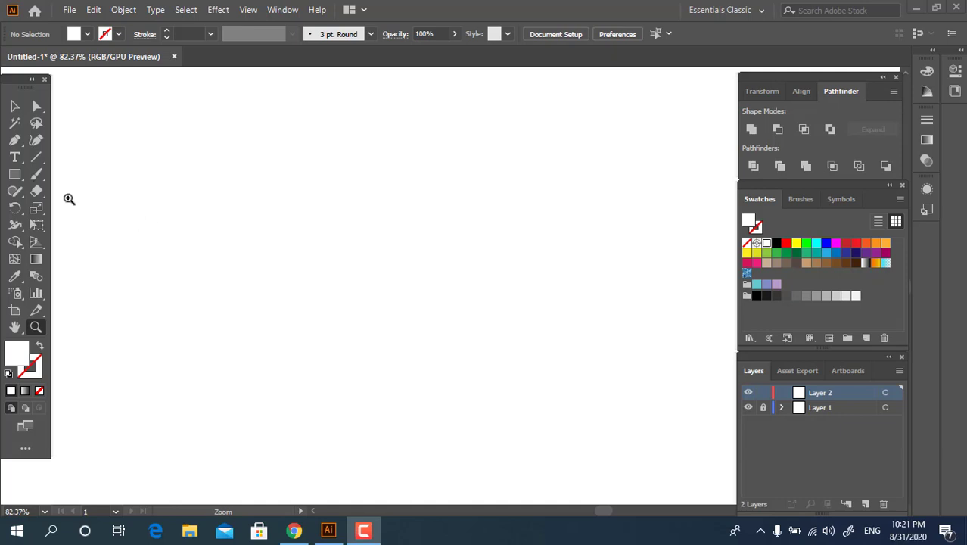
Draw a wide rectangle across the middle of the artboard, filled with dark grey #2A2C2D and without a stroke.
{"action": "left_click", "coordinate": [16, 173]}
{"action": "left_click", "coordinate": [54, 175]}
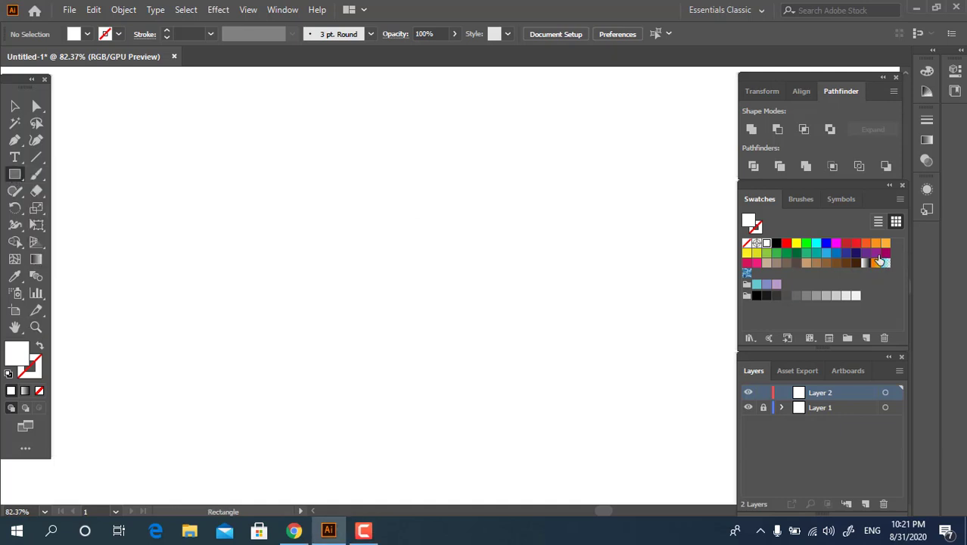
{"action": "double_click", "coordinate": [11, 359]}
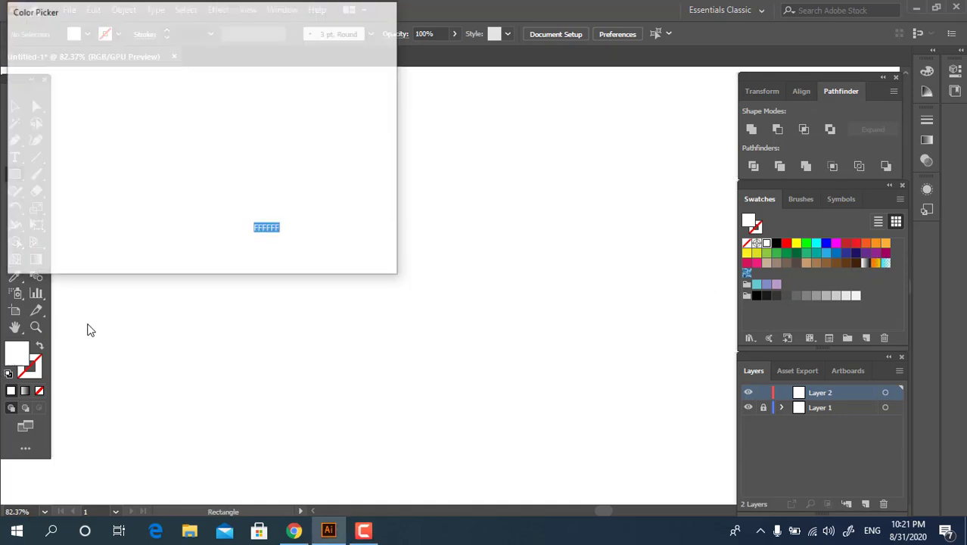
{"action": "left_click", "coordinate": [219, 133]}
{"action": "left_click", "coordinate": [28, 199]}
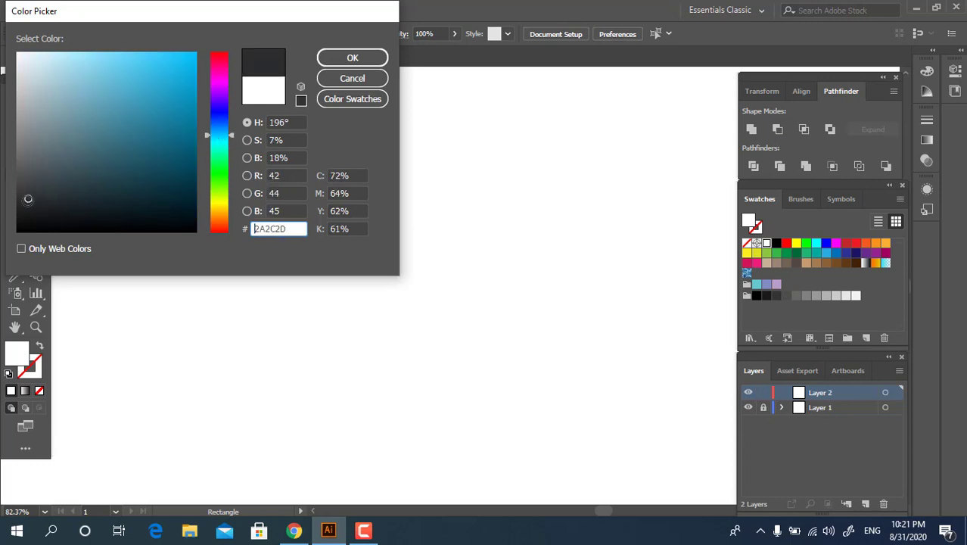
{"action": "left_click", "coordinate": [353, 58]}
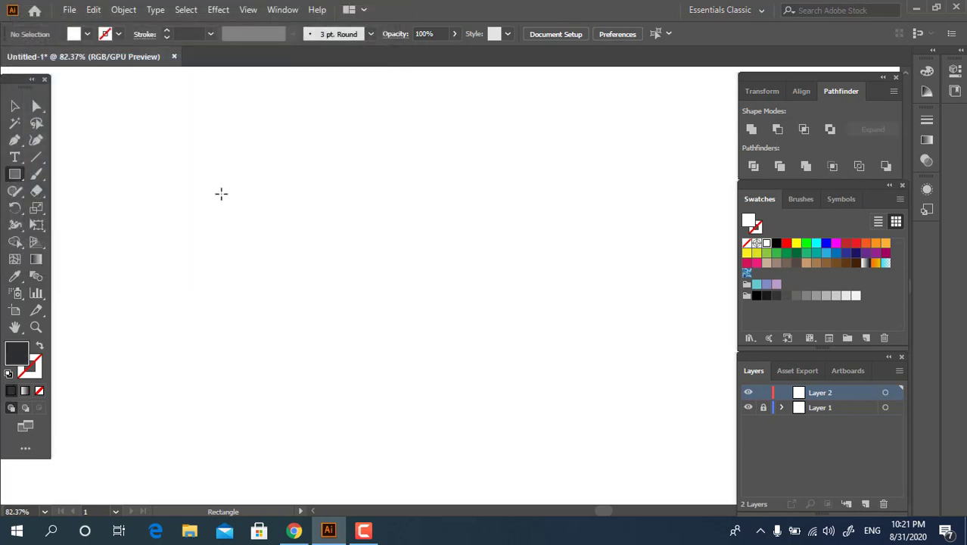
{"action": "mouse_move", "coordinate": [180, 175]}
{"action": "left_mouse_down"}
{"action": "mouse_move", "coordinate": [555, 287]}
{"action": "mouse_move", "coordinate": [542, 326]}
{"action": "left_mouse_up"}
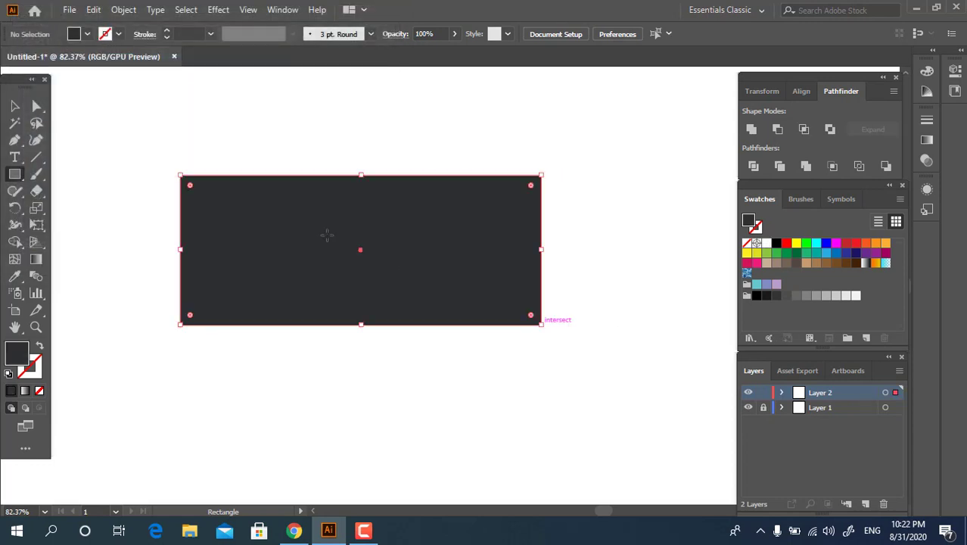
Centre the rectangle on the artboard in both directions and round all its corners to 92.22 px, making a pill shape.
{"action": "left_click", "coordinate": [14, 106]}
{"action": "left_click", "coordinate": [607, 33]}
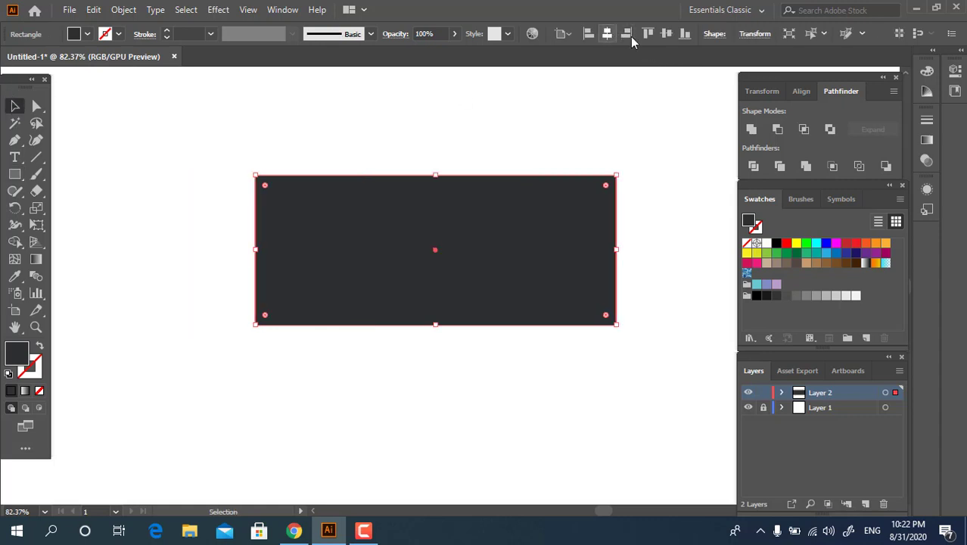
{"action": "left_click", "coordinate": [667, 33]}
{"action": "left_click_drag", "start_coordinate": [568, 253], "coordinate": [535, 301]}
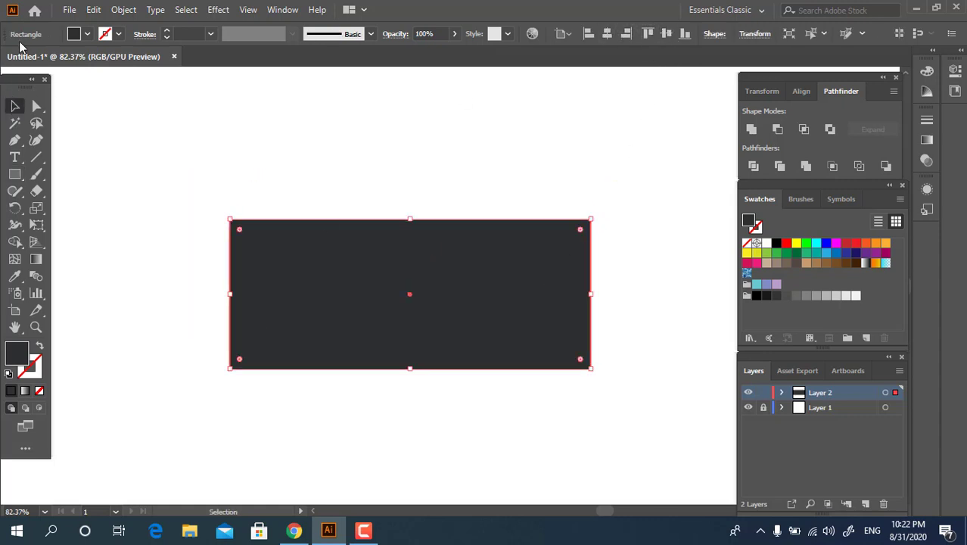
{"action": "left_click", "coordinate": [35, 109]}
{"action": "left_click_drag", "start_coordinate": [239, 229], "coordinate": [640, 429]}
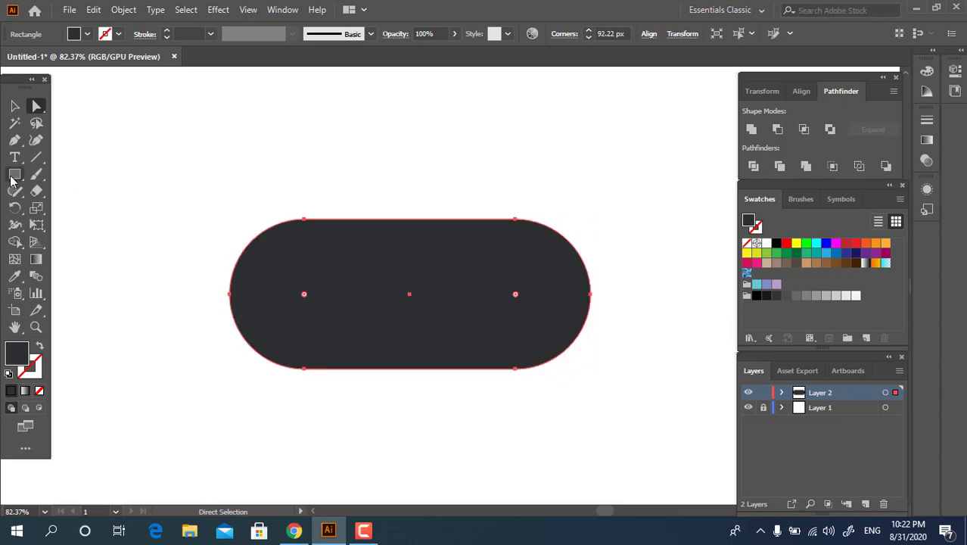
Draw a rectangle over the left part of the pill and split both shapes where they overlap with Pathfinder Divide.
{"action": "left_click", "coordinate": [12, 176]}
{"action": "mouse_move", "coordinate": [368, 209]}
{"action": "left_mouse_down"}
{"action": "mouse_move", "coordinate": [313, 396]}
{"action": "mouse_move", "coordinate": [217, 389]}
{"action": "mouse_move", "coordinate": [215, 377]}
{"action": "left_mouse_up"}
{"action": "left_click", "coordinate": [14, 106]}
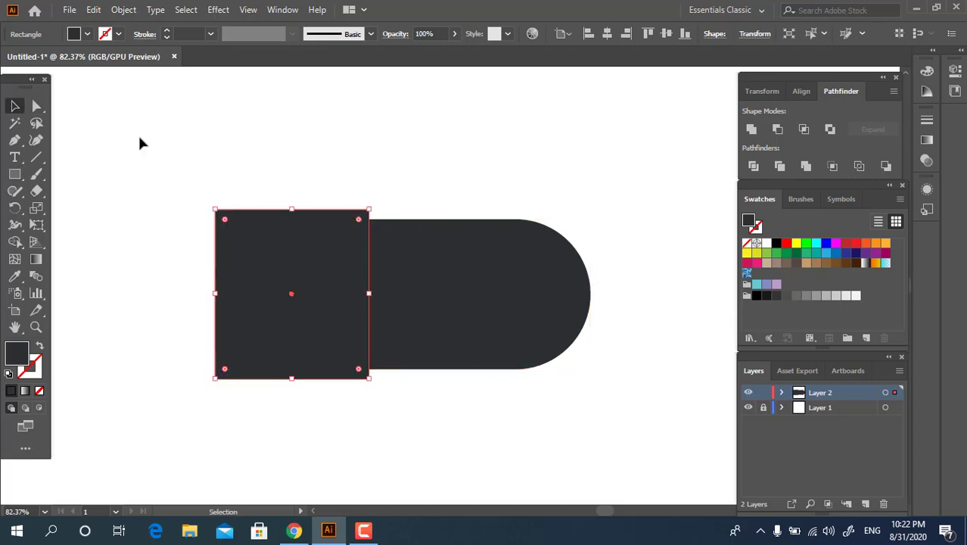
{"action": "left_click", "coordinate": [375, 293], "text": "shift"}
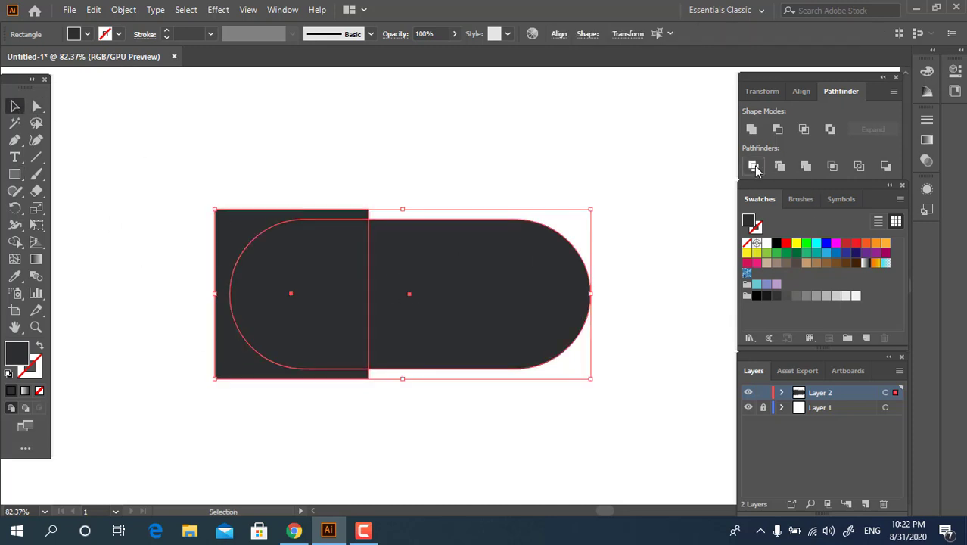
{"action": "left_click", "coordinate": [754, 166]}
Ungroup the divided shapes and delete the leftover rectangle piece outside the pill.
{"action": "right_click", "coordinate": [367, 261]}
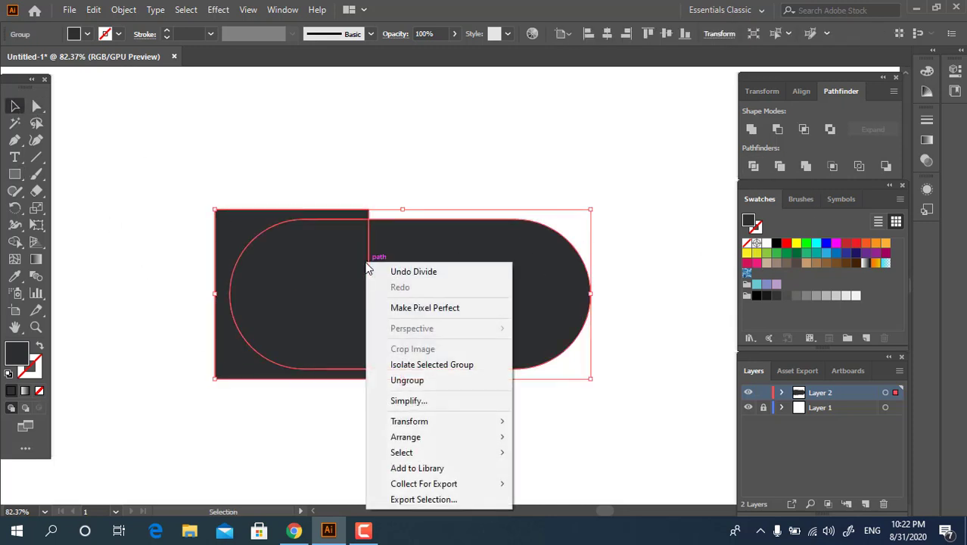
{"action": "left_click", "coordinate": [436, 380]}
{"action": "left_click", "coordinate": [362, 399]}
{"action": "left_click", "coordinate": [277, 374]}
{"action": "key", "text": "Delete"}
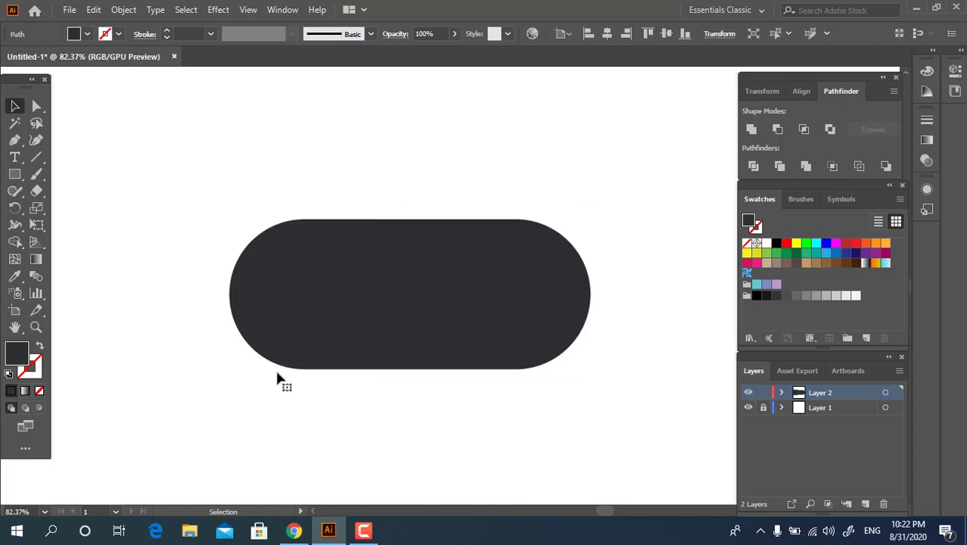
Move the left piece of the pill slightly to the left to open a narrow gap between the two pieces.
{"action": "left_click_drag", "start_coordinate": [317, 331], "coordinate": [294, 330]}
{"action": "left_click", "coordinate": [474, 406]}
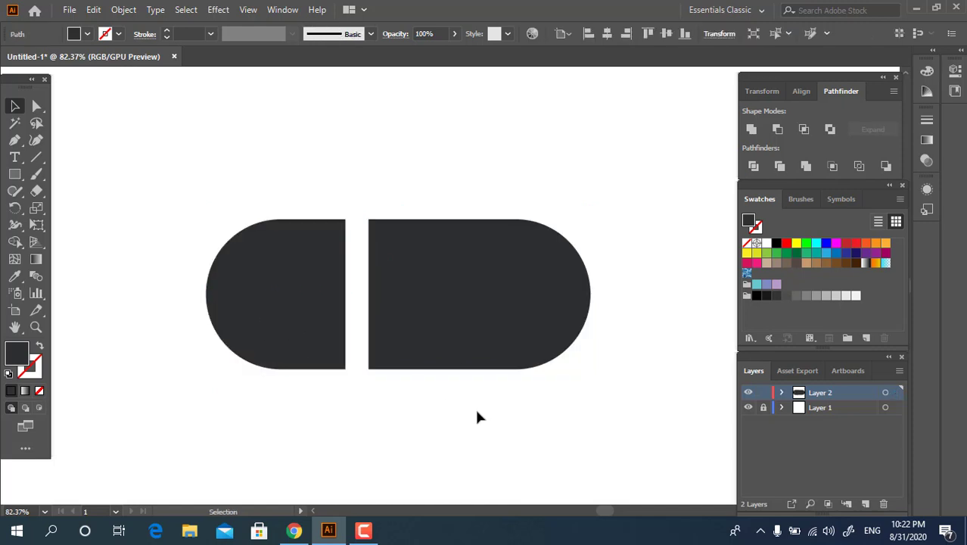
{"action": "left_click_drag", "start_coordinate": [458, 350], "coordinate": [436, 326]}
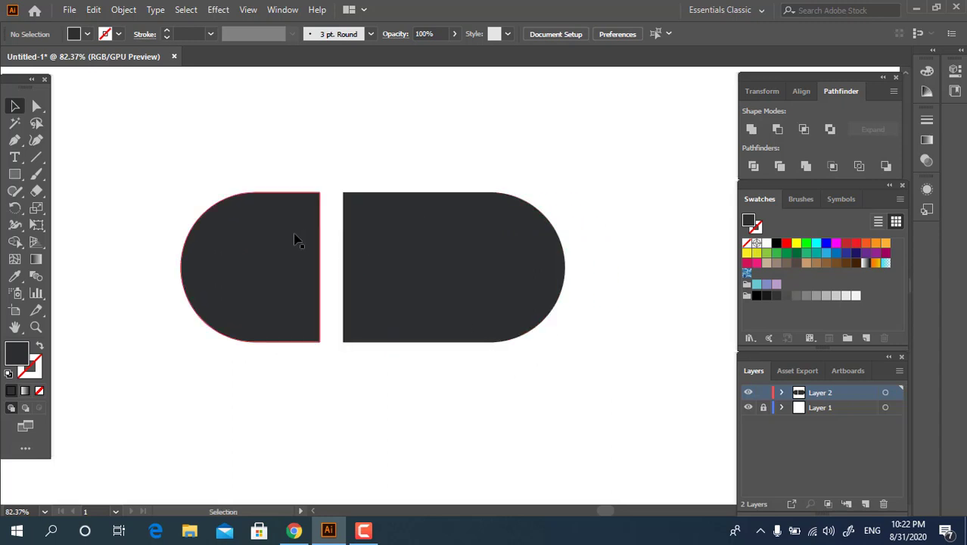
Draw a smaller rectangle inside the right pill piece and round its corners to 22.73 px.
{"action": "key", "text": "m"}
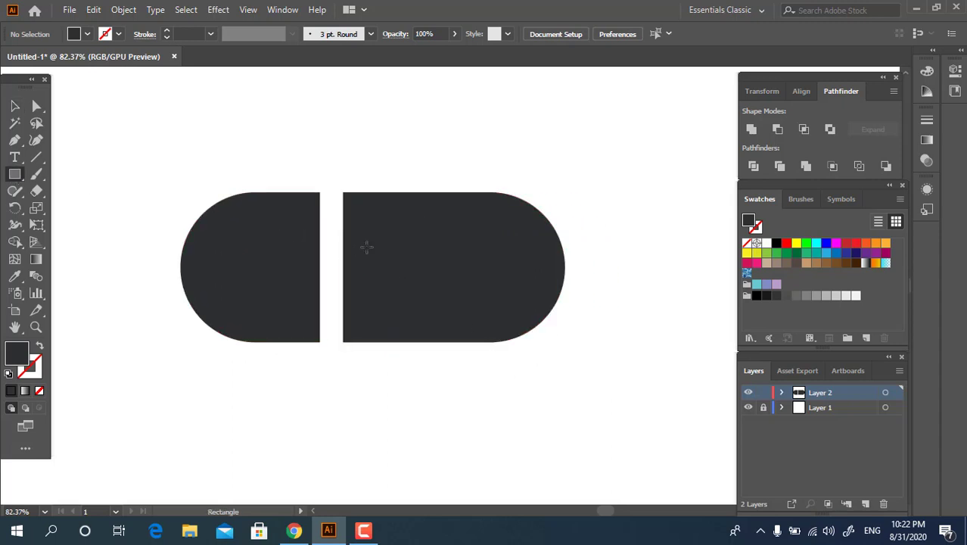
{"action": "left_click_drag", "start_coordinate": [355, 228], "coordinate": [518, 304]}
{"action": "left_click", "coordinate": [37, 106]}
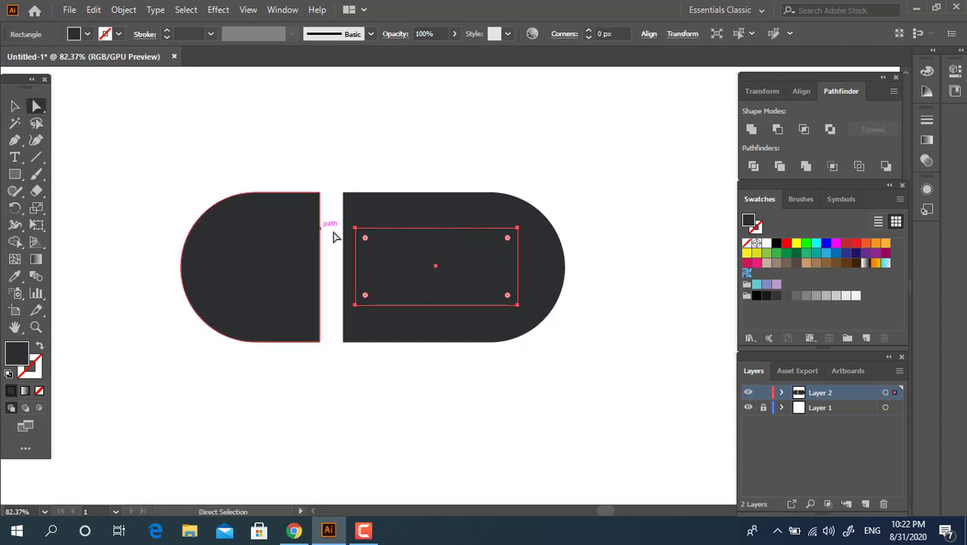
{"action": "left_click_drag", "start_coordinate": [367, 242], "coordinate": [373, 246]}
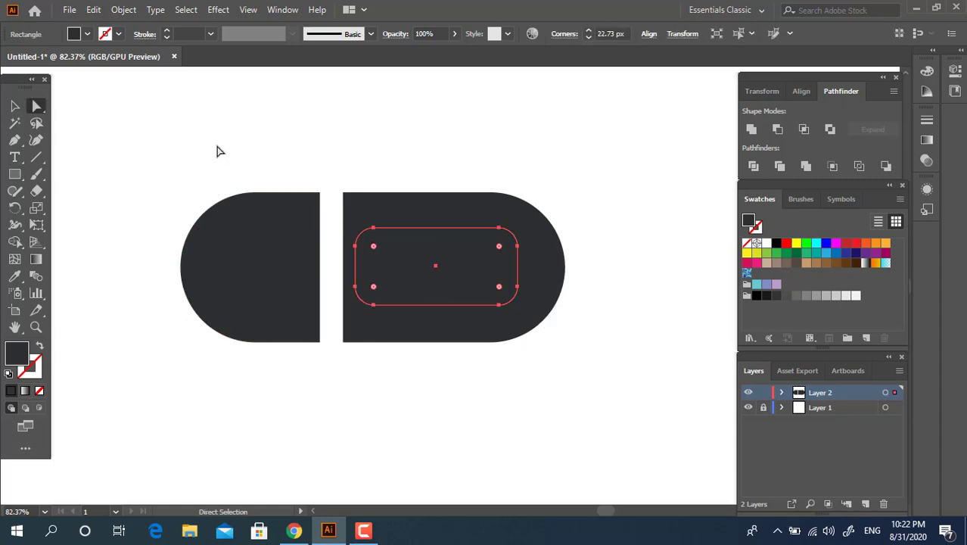
{"action": "left_click", "coordinate": [15, 107]}
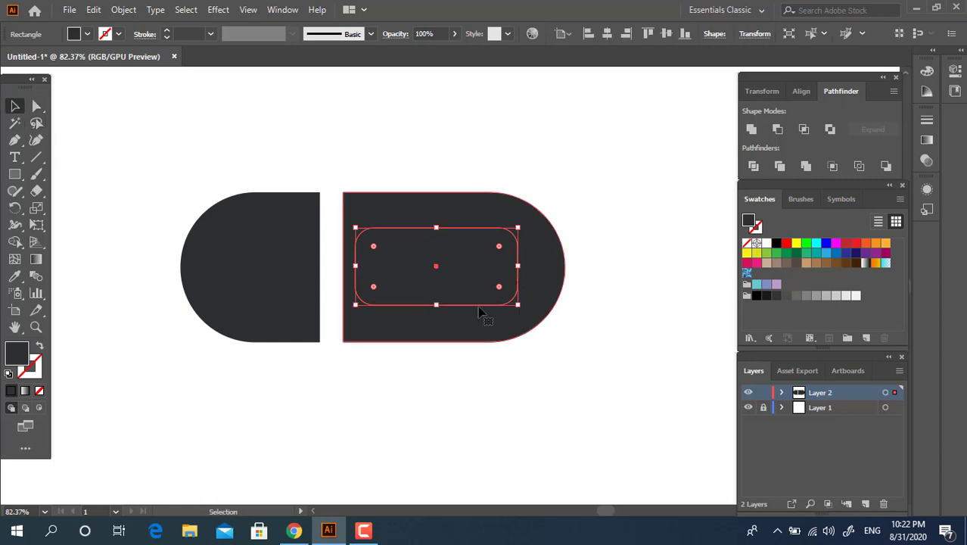
Fill the inner rounded rectangle with a slightly lighter dark grey and centre it vertically with the two pill pieces.
{"action": "double_click", "coordinate": [9, 352]}
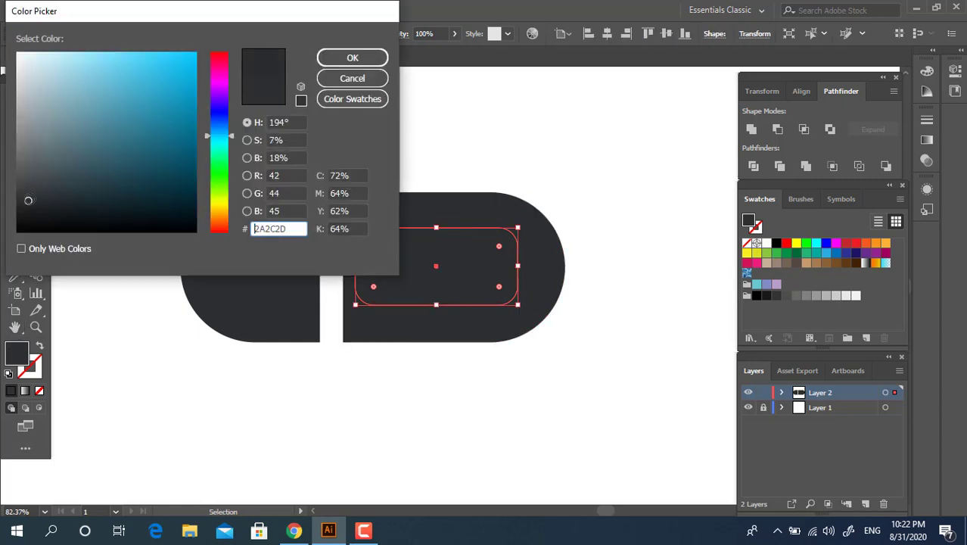
{"action": "left_click", "coordinate": [347, 60]}
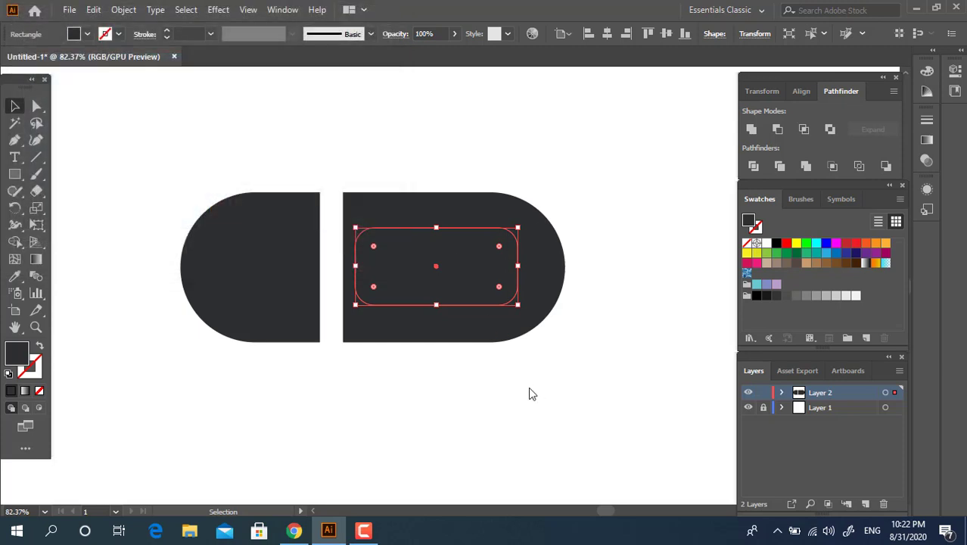
{"action": "left_click", "coordinate": [551, 371]}
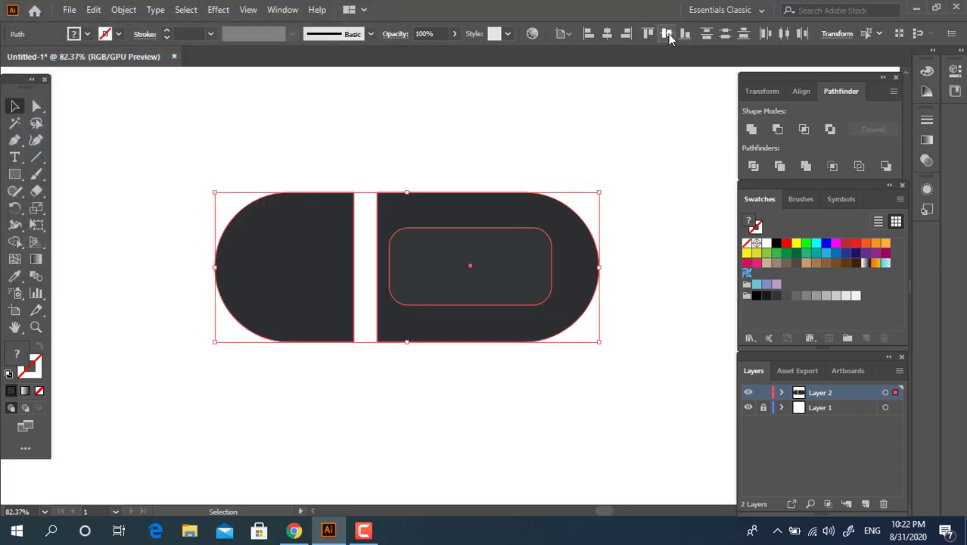
{"action": "left_click", "coordinate": [672, 293]}
{"action": "key", "text": "z"}
{"action": "left_click_drag", "start_coordinate": [448, 259], "coordinate": [526, 302]}
{"action": "key", "text": "space"}
{"action": "left_click_drag", "start_coordinate": [525, 301], "coordinate": [483, 272]}
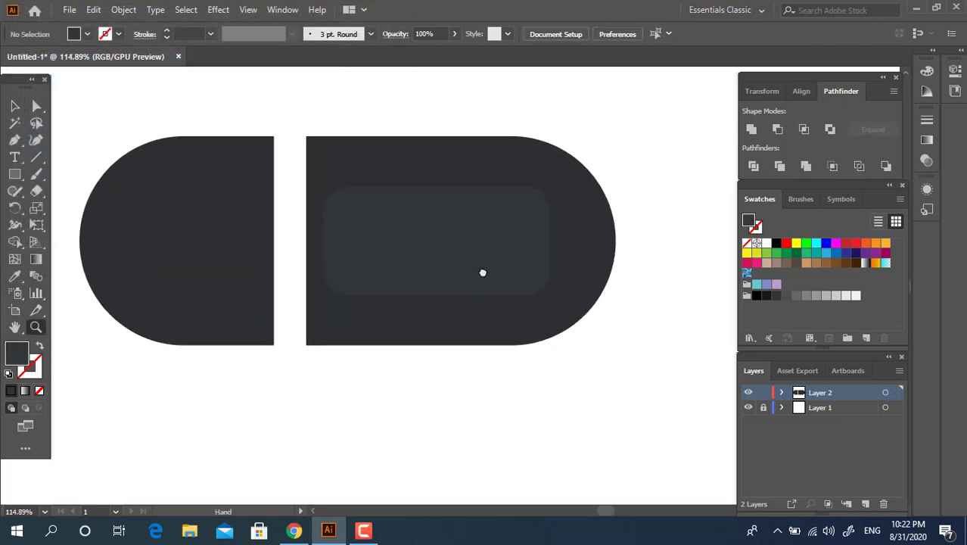
Round only the two right corners of the inner rectangle to 47.64 px, giving it a semicircular end.
{"action": "left_click", "coordinate": [37, 107]}
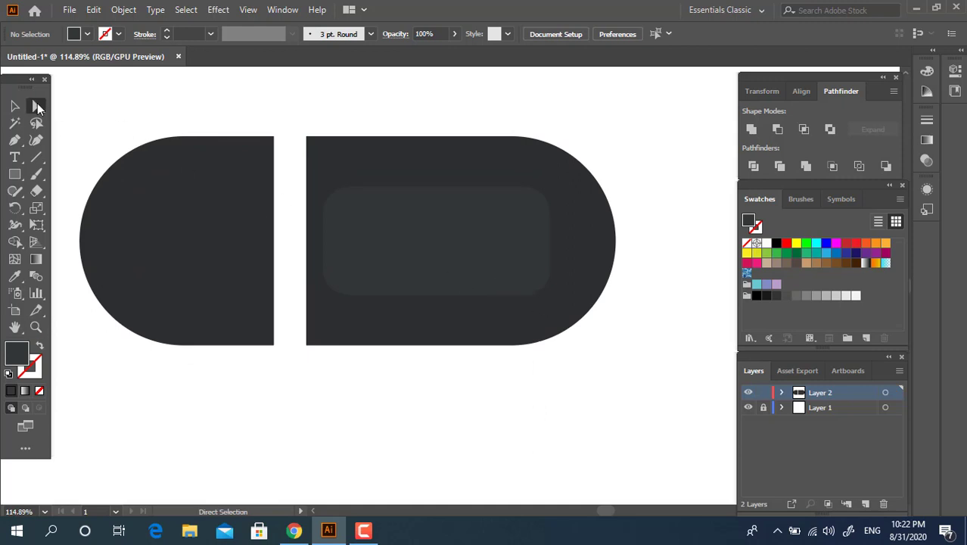
{"action": "left_click", "coordinate": [531, 295]}
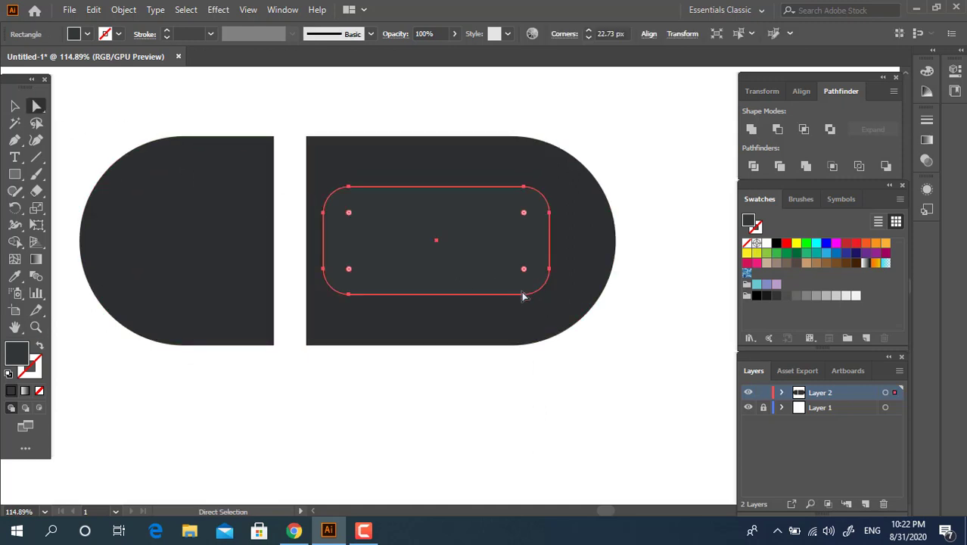
{"action": "left_click", "coordinate": [523, 294]}
{"action": "left_click", "coordinate": [525, 189], "text": "shift"}
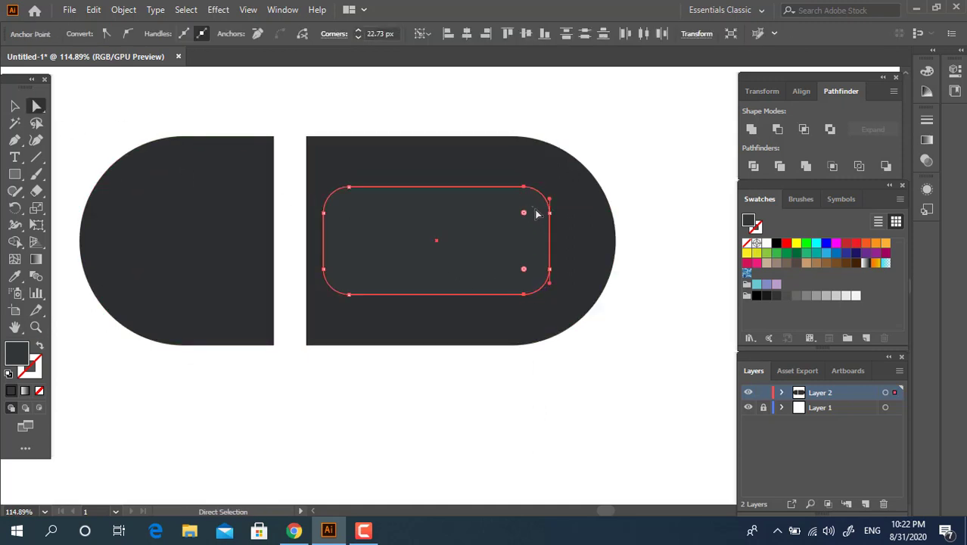
{"action": "left_click_drag", "start_coordinate": [522, 218], "coordinate": [369, 286]}
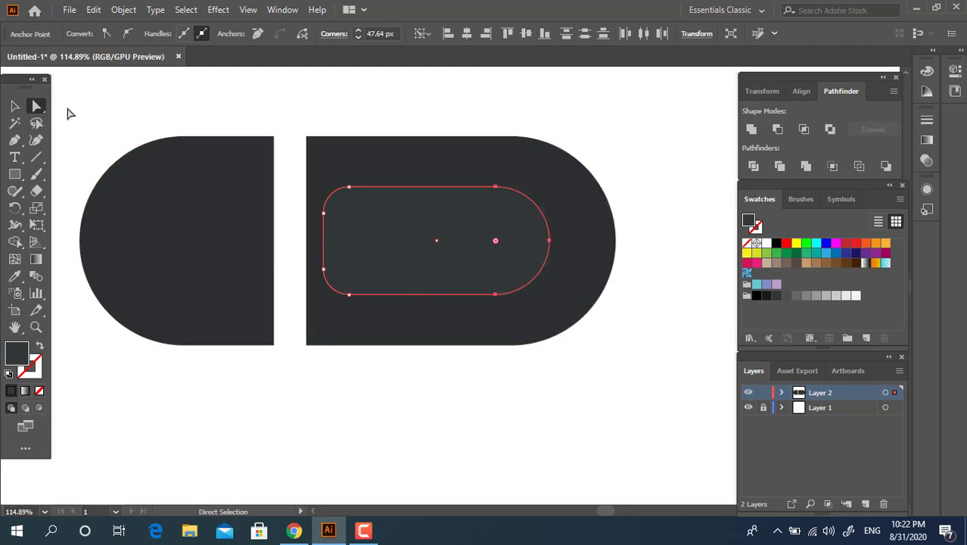
Widen the inner shape by extending its rounded end toward the right end of the pill.
{"action": "left_click", "coordinate": [12, 108]}
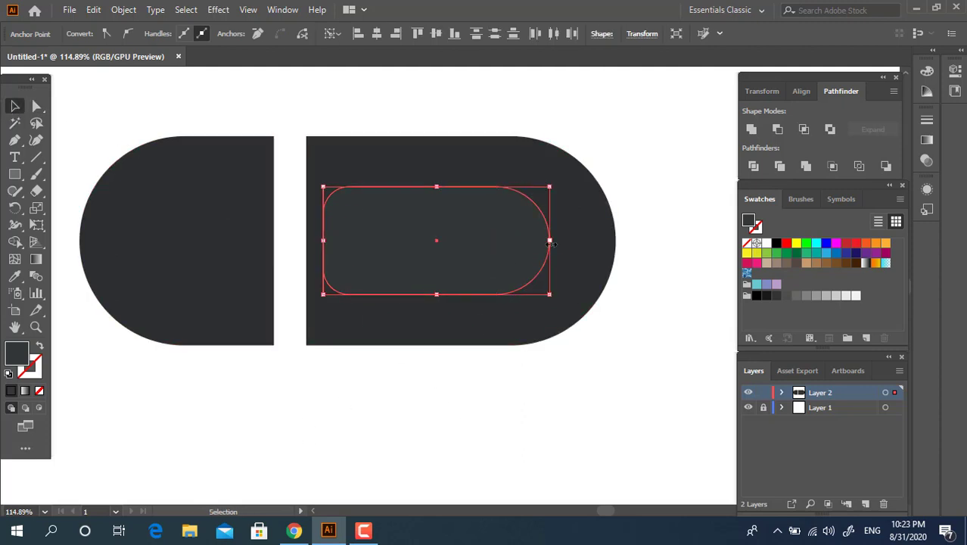
{"action": "left_click_drag", "start_coordinate": [552, 242], "coordinate": [622, 287]}
{"action": "left_click", "coordinate": [599, 389]}
{"action": "key", "text": "space"}
{"action": "key", "text": "ctrl+space"}
{"action": "left_click_drag", "start_coordinate": [512, 284], "coordinate": [514, 284]}
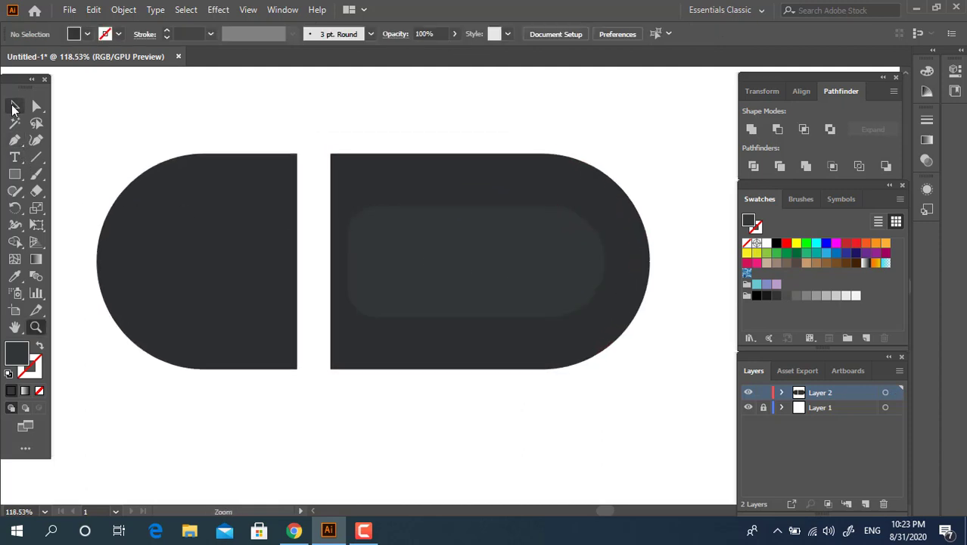
Change the inner shape's fill to a lighter dark grey so it stands out from the pill.
{"action": "left_click", "coordinate": [14, 107]}
{"action": "left_click", "coordinate": [458, 302]}
{"action": "double_click", "coordinate": [19, 352]}
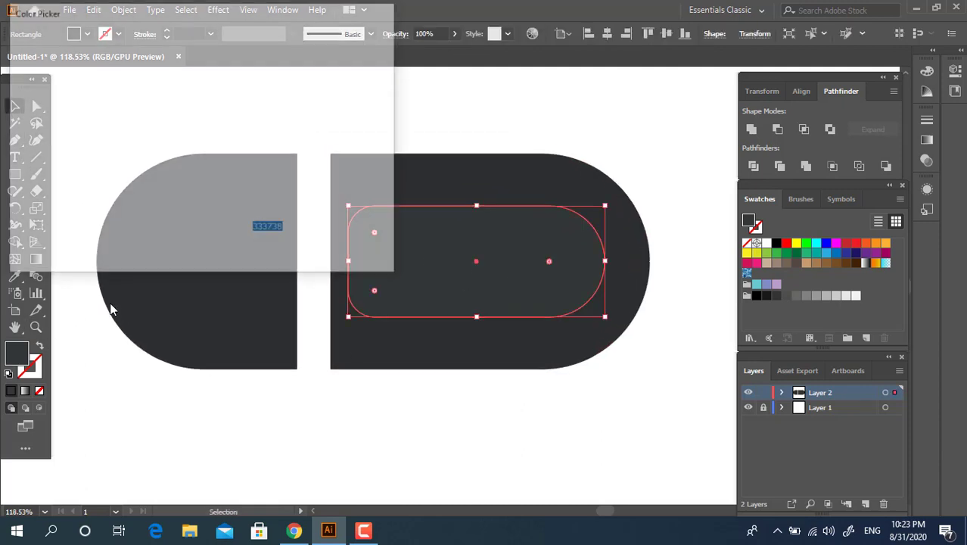
{"action": "left_click", "coordinate": [31, 196]}
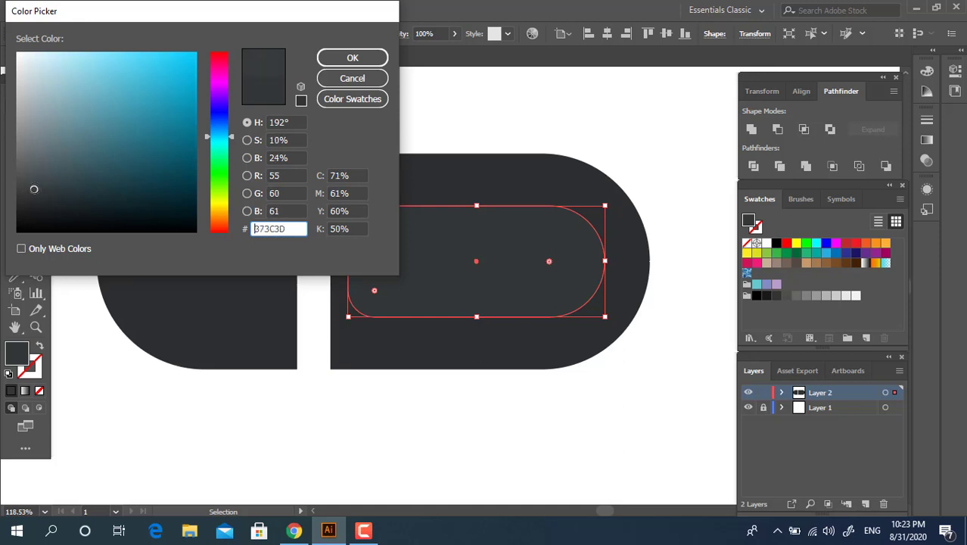
{"action": "left_click", "coordinate": [357, 61]}
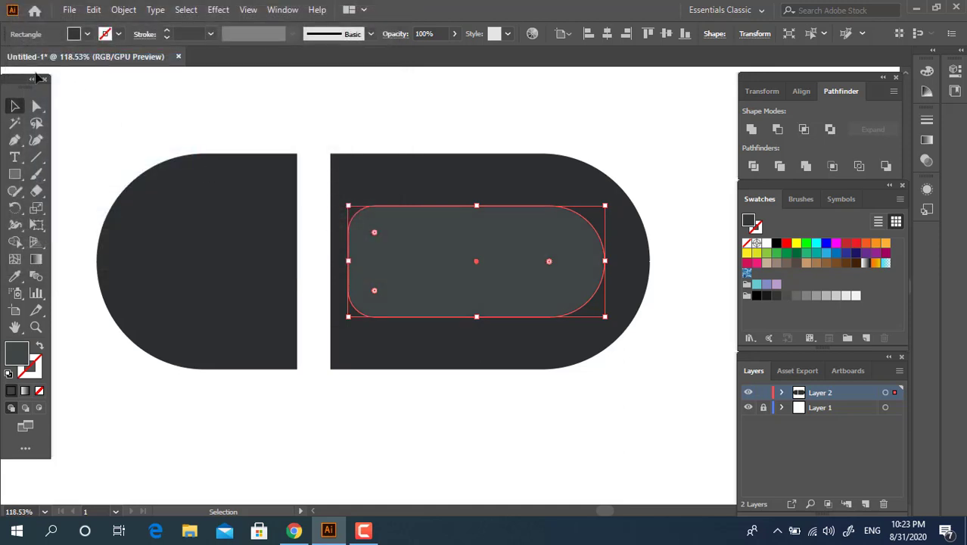
Reduce the radius of the inner shape's two left corners to 10.95 px.
{"action": "left_click", "coordinate": [38, 106]}
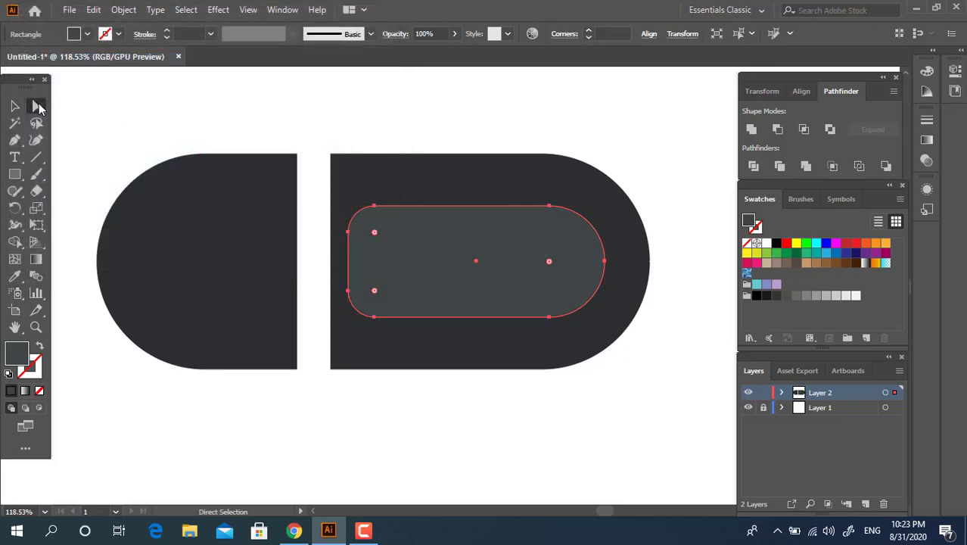
{"action": "left_click", "coordinate": [348, 232]}
{"action": "left_click", "coordinate": [348, 290], "text": "shift"}
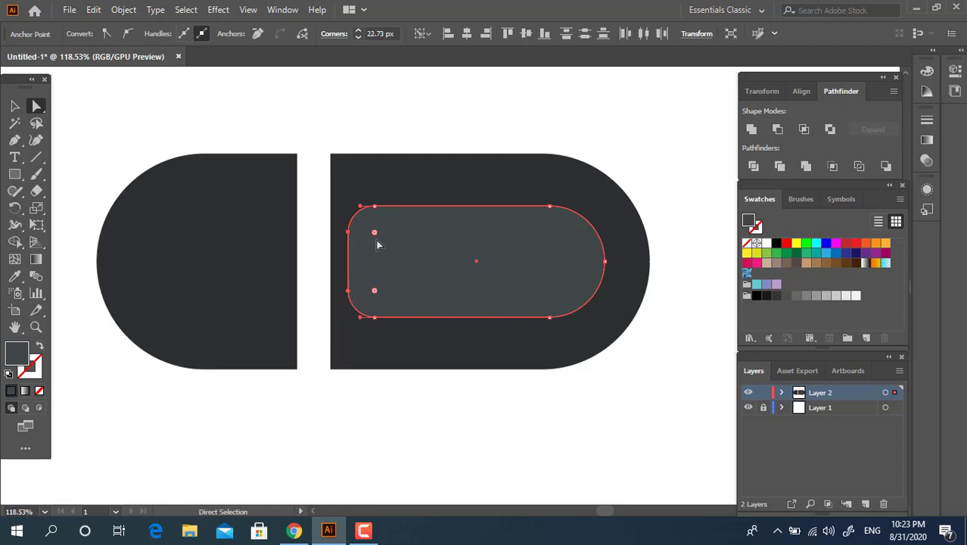
{"action": "left_click_drag", "start_coordinate": [374, 231], "coordinate": [362, 218]}
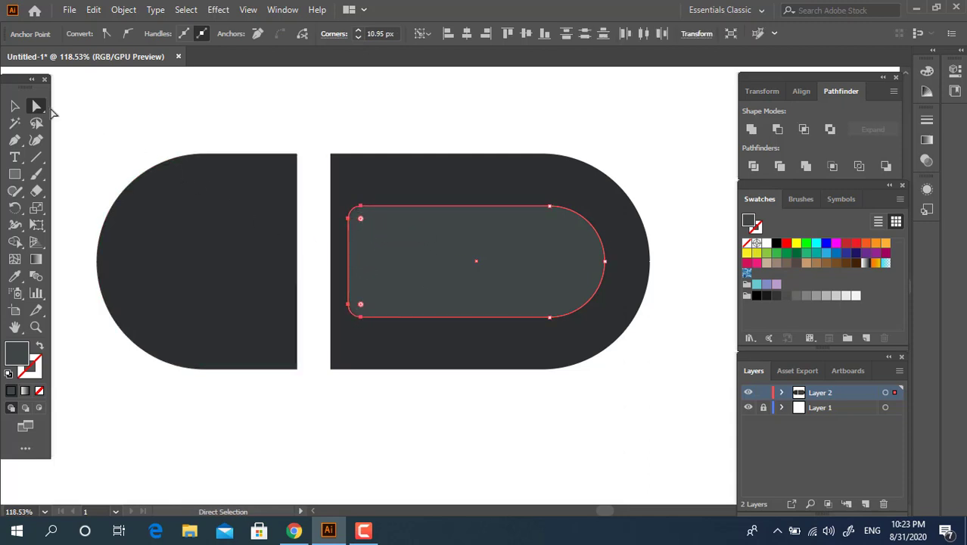
{"action": "left_click", "coordinate": [15, 107]}
{"action": "left_click", "coordinate": [719, 215]}
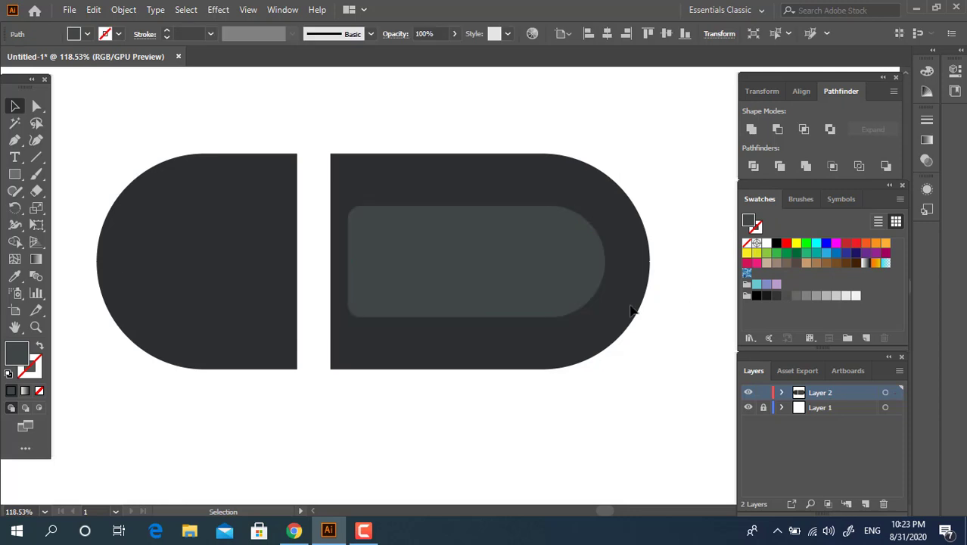
Duplicate the lighter inset shape slightly up and to the left, and stretch the copy's rounded end a little wider.
{"action": "left_click_drag", "start_coordinate": [564, 289], "coordinate": [559, 284]}
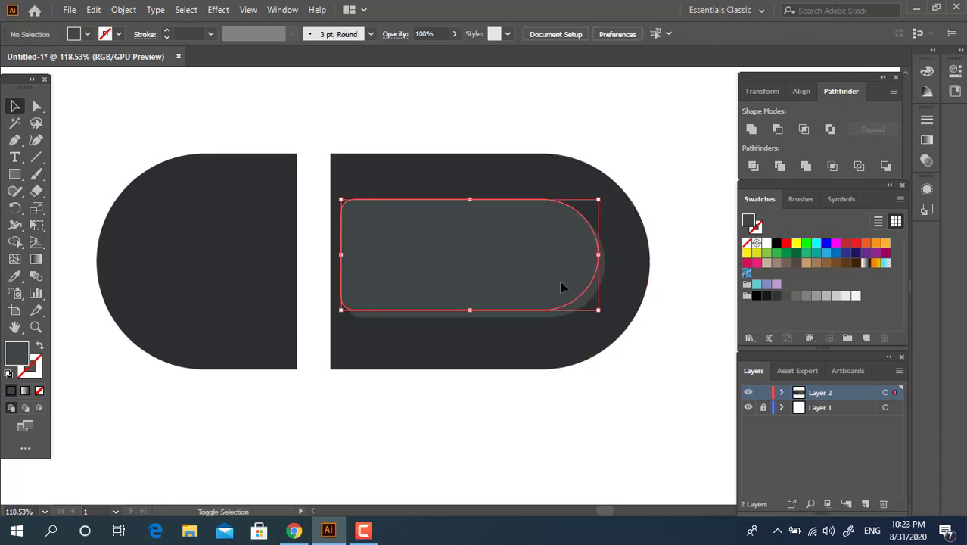
{"action": "mouse_move", "coordinate": [598, 255]}
{"action": "left_mouse_down"}
{"action": "mouse_move", "coordinate": [626, 256]}
{"action": "mouse_move", "coordinate": [608, 255]}
{"action": "left_mouse_up"}
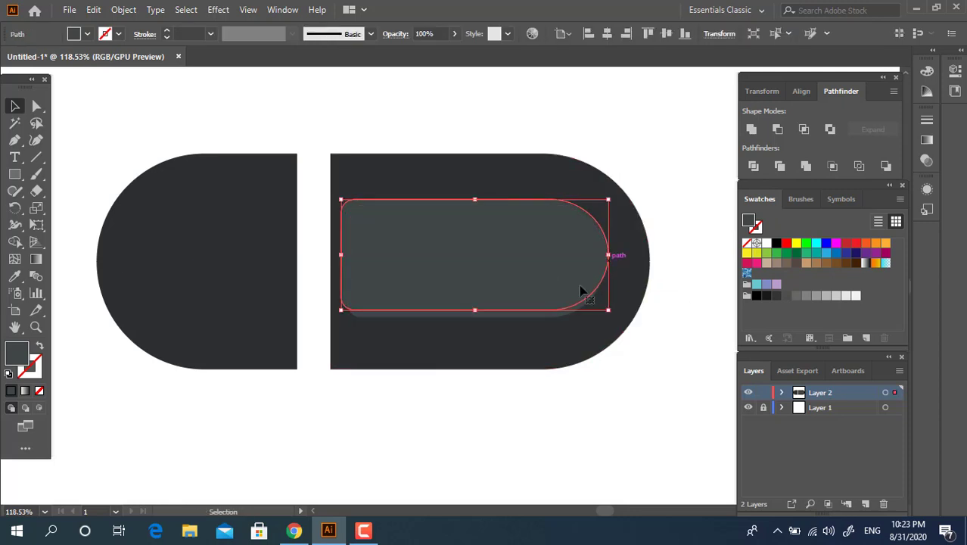
{"action": "key", "text": "ctrl+z"}
{"action": "key", "text": "ctrl+z"}
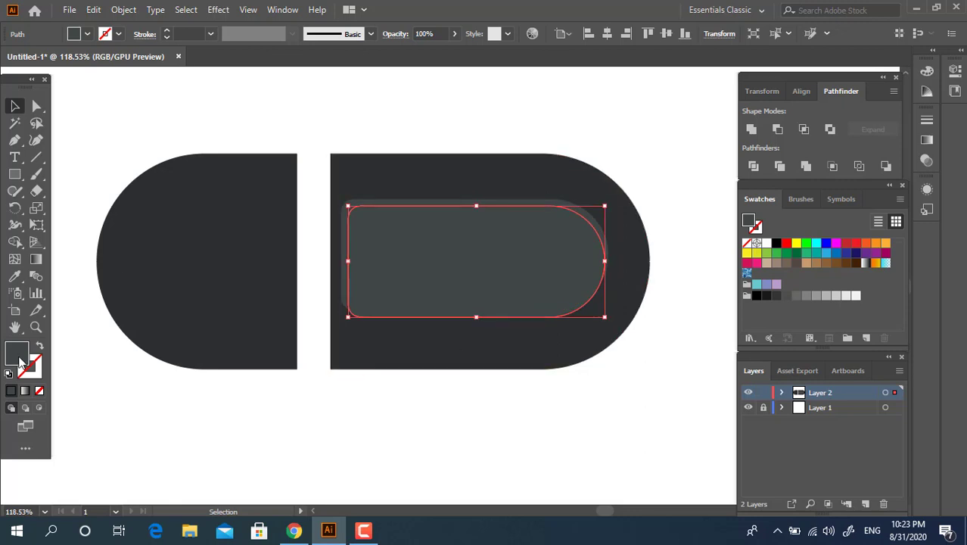
Change the fill of the original inset shape to the lighter grey 4A4E4F.
{"action": "double_click", "coordinate": [26, 354]}
{"action": "left_click", "coordinate": [28, 177]}
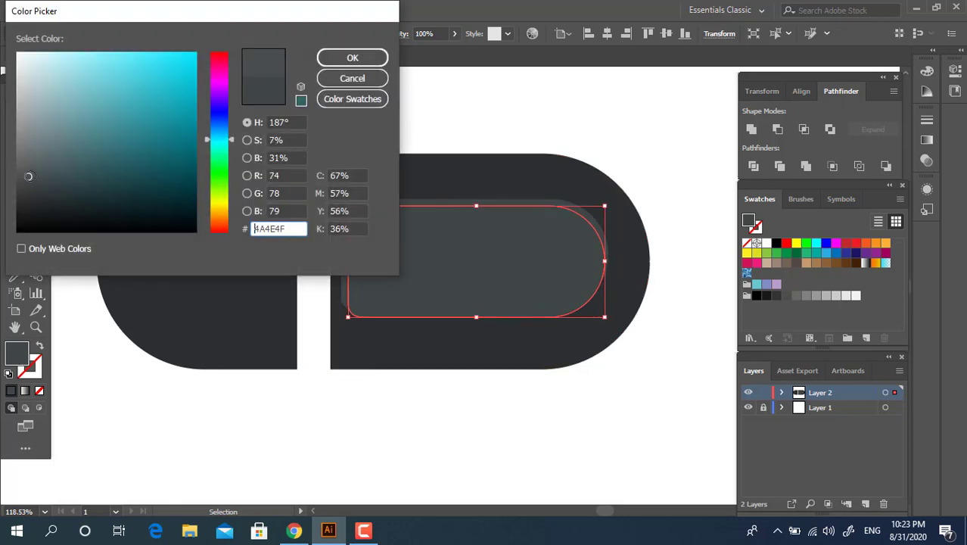
{"action": "left_click", "coordinate": [353, 58]}
Divide the two overlapping inset shapes, ungroup the pieces and delete the upper-left sliver outside the original inset.
{"action": "left_click", "coordinate": [491, 274], "text": "shift"}
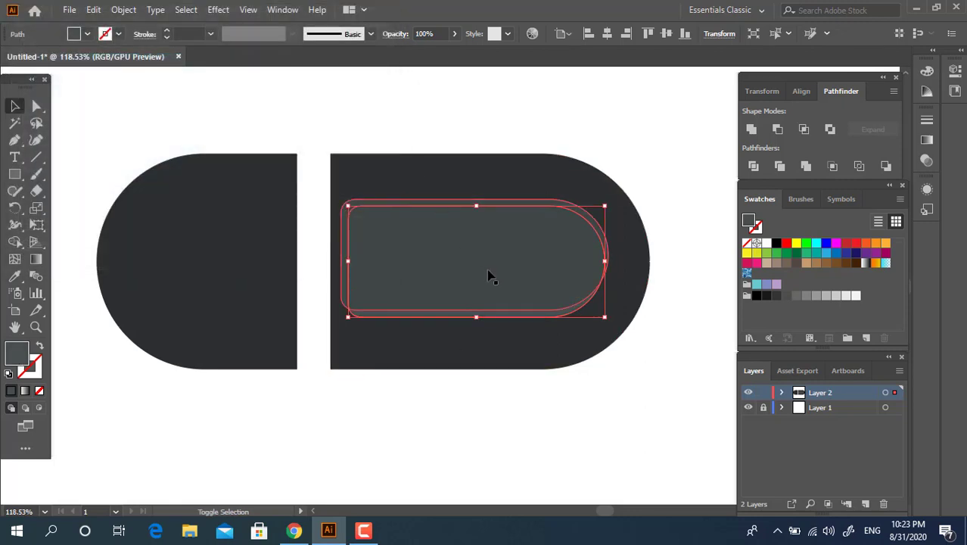
{"action": "left_click", "coordinate": [760, 167]}
{"action": "right_click", "coordinate": [587, 251]}
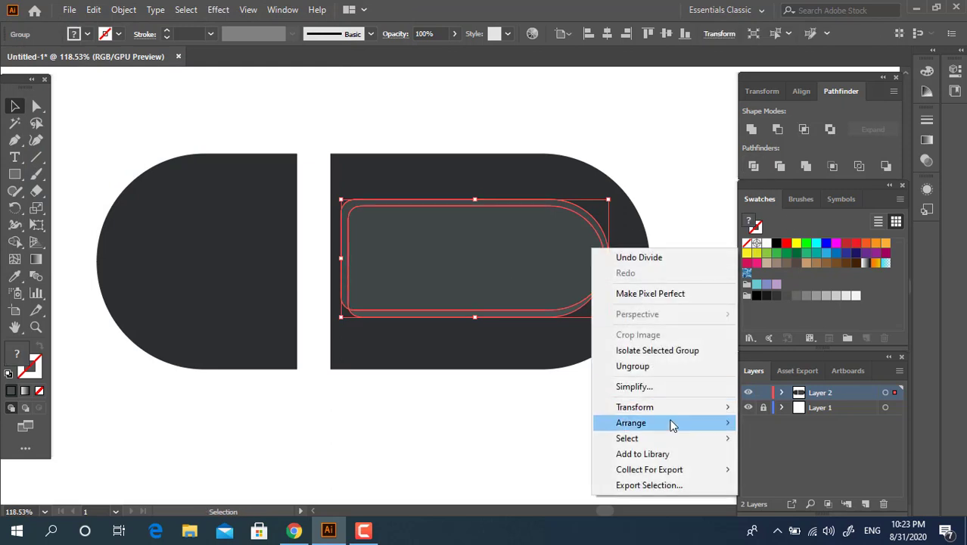
{"action": "left_click", "coordinate": [648, 367]}
{"action": "left_click", "coordinate": [603, 227]}
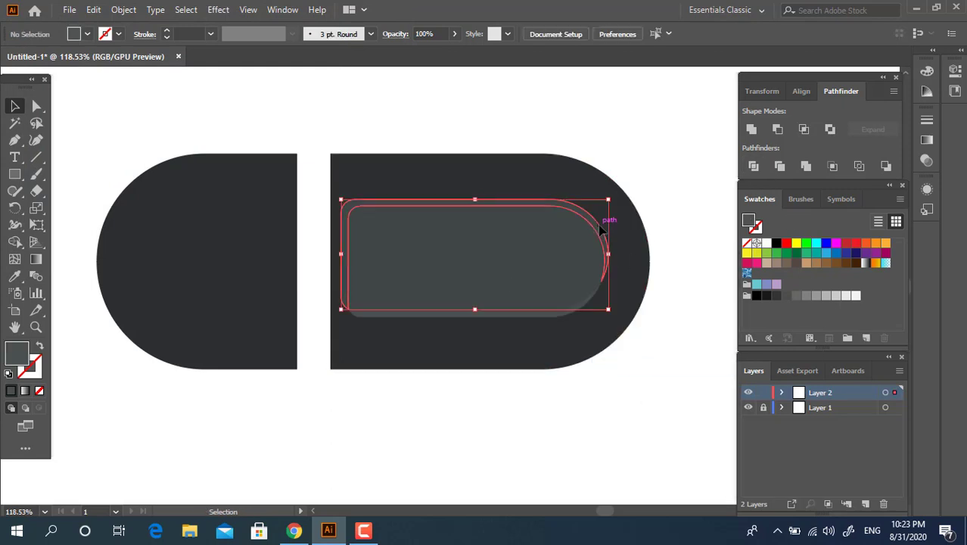
{"action": "key", "text": "ctrl+shift+a"}
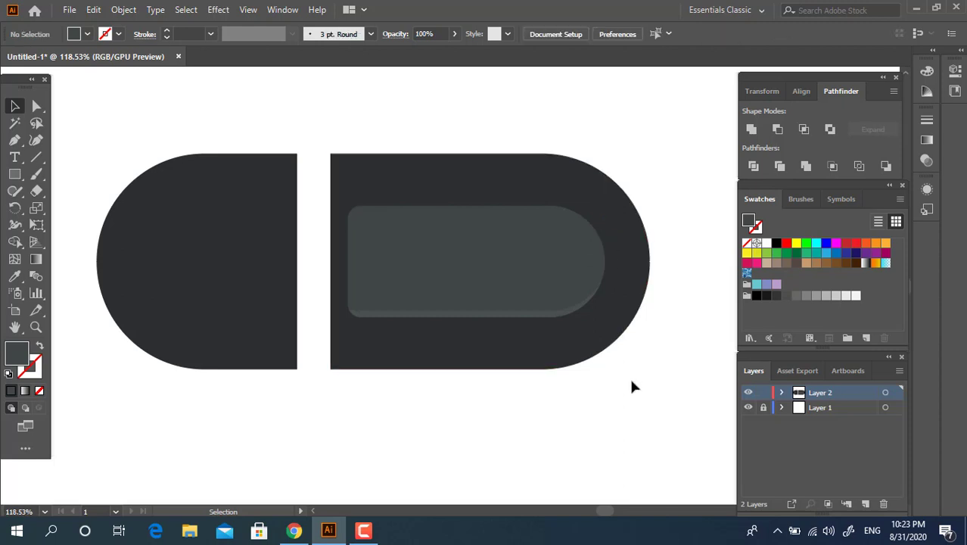
Duplicate the inset's main face slightly lower and stretch the copy's rounded end a little wider.
{"action": "left_click_drag", "start_coordinate": [556, 270], "coordinate": [615, 266]}
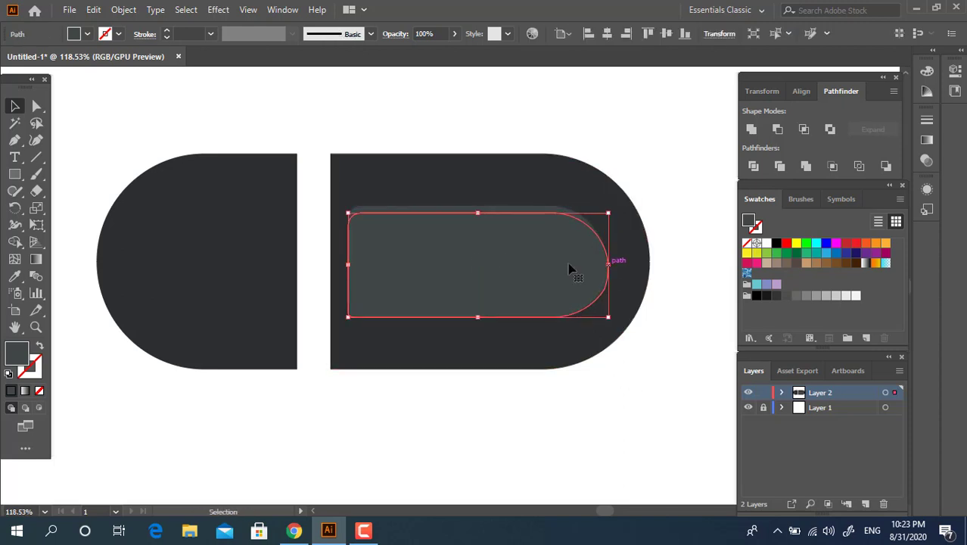
{"action": "left_click", "coordinate": [665, 508]}
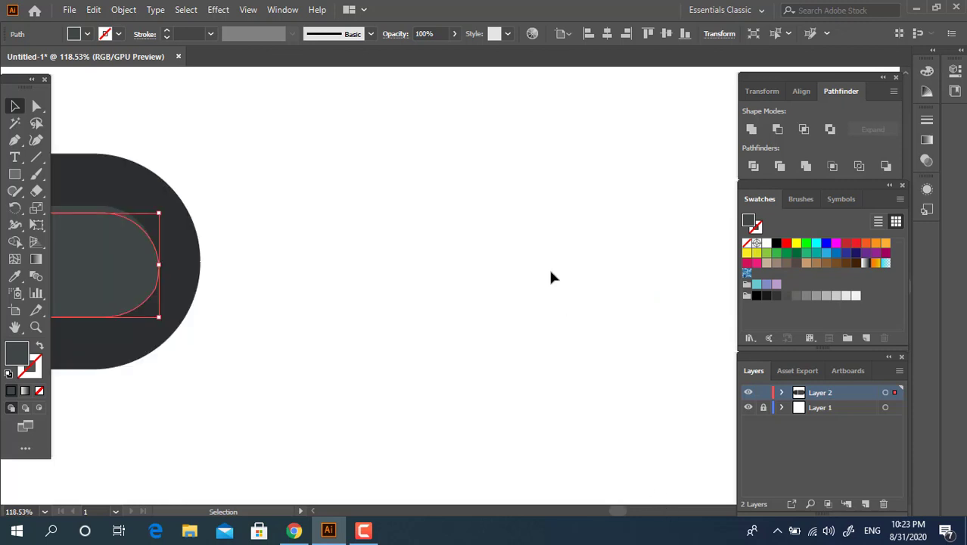
{"action": "key", "text": "space"}
{"action": "left_click_drag", "start_coordinate": [393, 280], "coordinate": [864, 336]}
{"action": "left_click", "coordinate": [630, 397]}
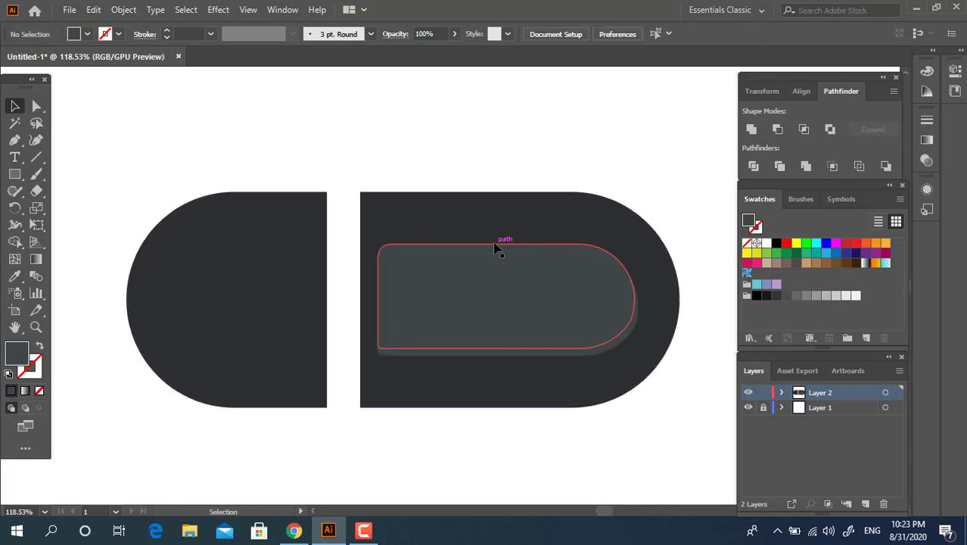
Sample the pill's dark grey onto the inset face behind the lowered copy and darken that fill to near-black.
{"action": "left_click", "coordinate": [496, 245]}
{"action": "left_click", "coordinate": [16, 279]}
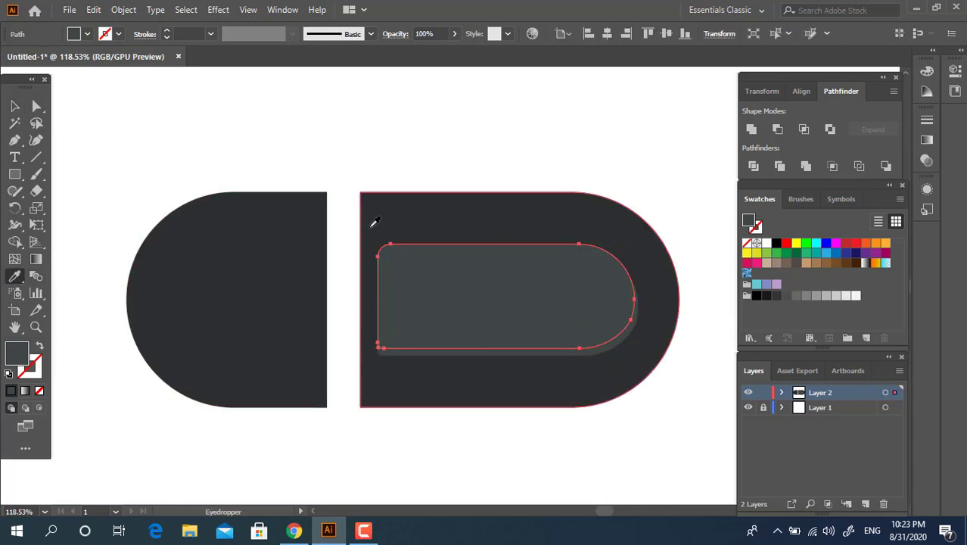
{"action": "double_click", "coordinate": [15, 352]}
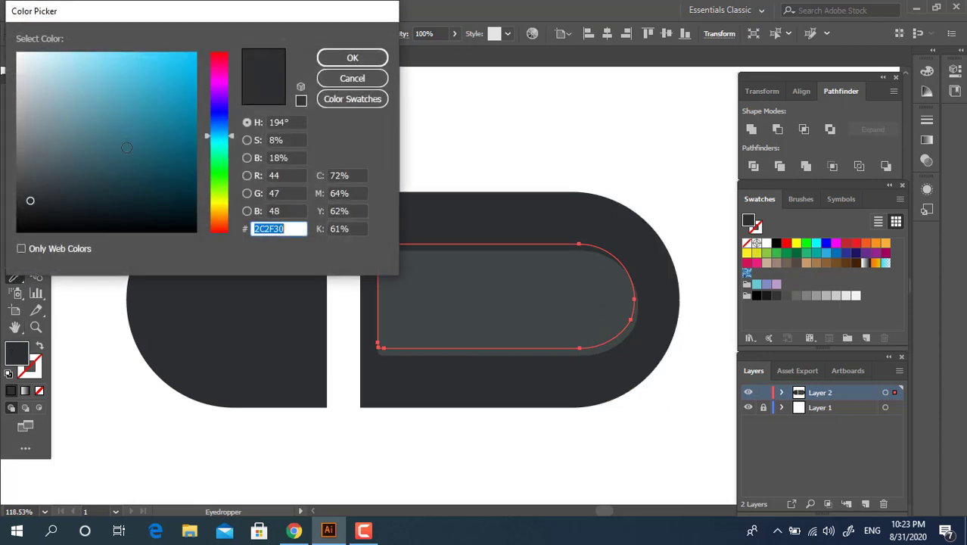
{"action": "left_click", "coordinate": [26, 207]}
{"action": "left_click", "coordinate": [352, 59]}
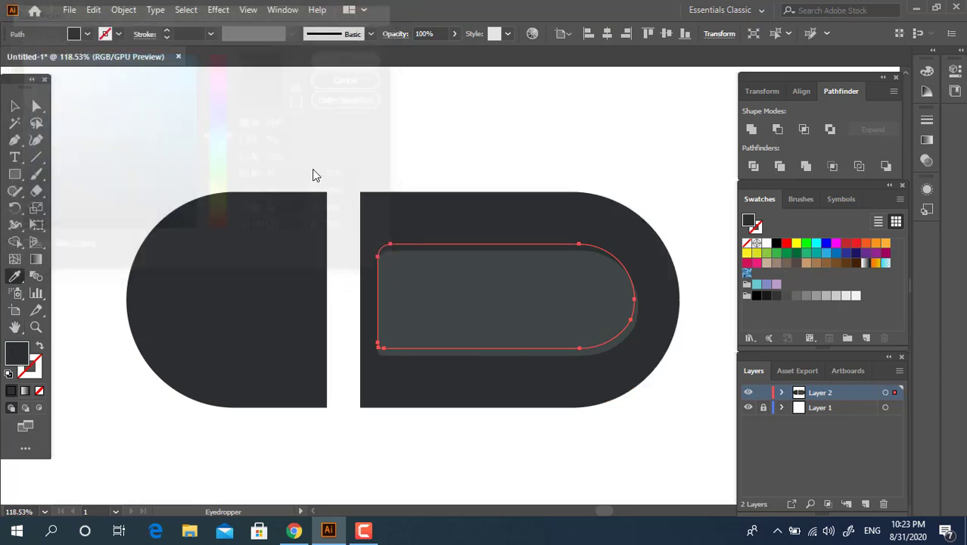
{"action": "left_click", "coordinate": [13, 108]}
Divide the near-black inset face and the overlapping lighter copy, and ungroup the resulting pieces.
{"action": "left_click", "coordinate": [503, 310], "text": "shift"}
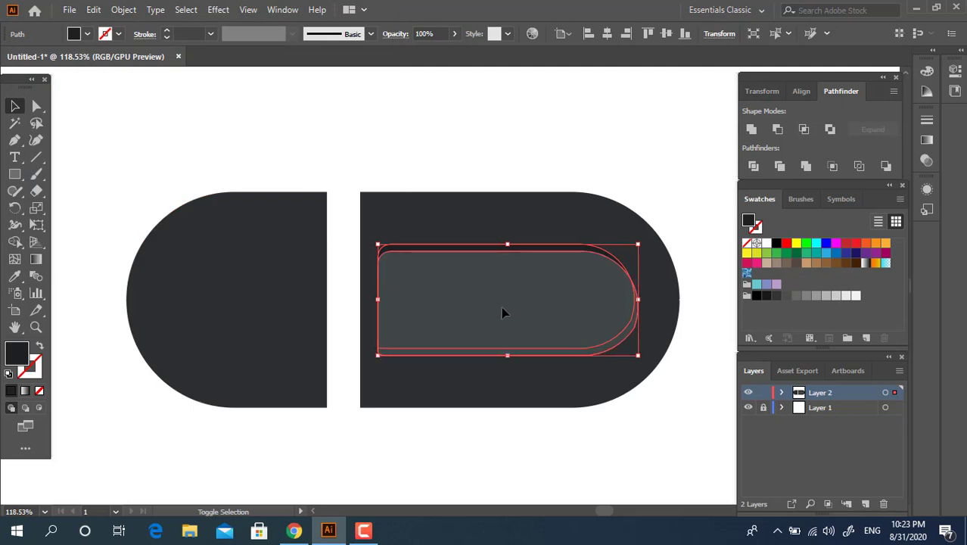
{"action": "left_click", "coordinate": [708, 447]}
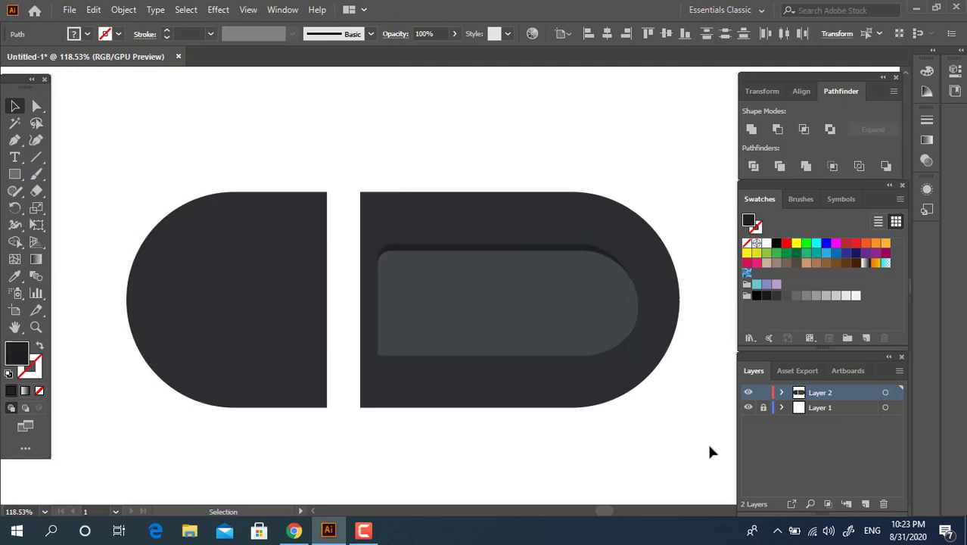
{"action": "left_click_drag", "start_coordinate": [660, 406], "coordinate": [677, 352]}
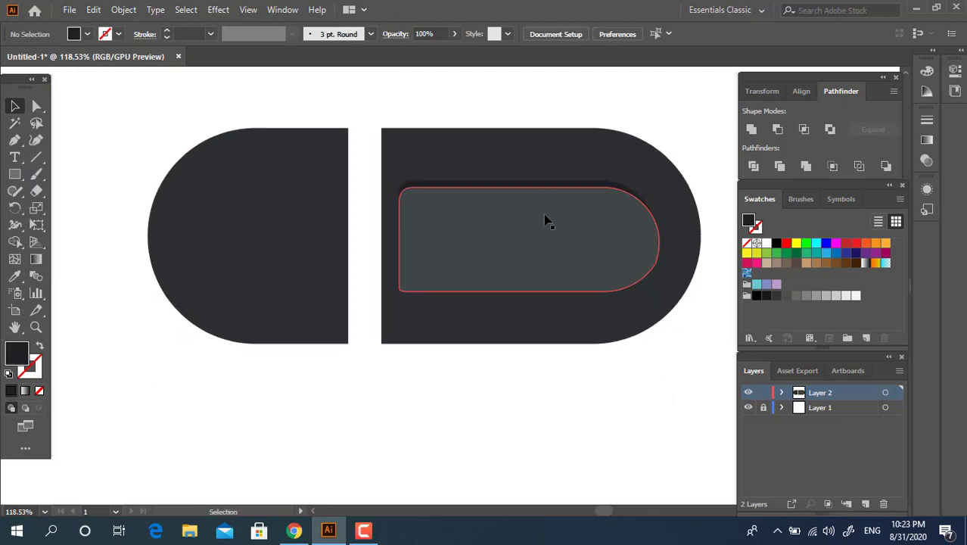
{"action": "left_click_drag", "start_coordinate": [547, 220], "coordinate": [541, 186]}
{"action": "left_click", "coordinate": [542, 186]}
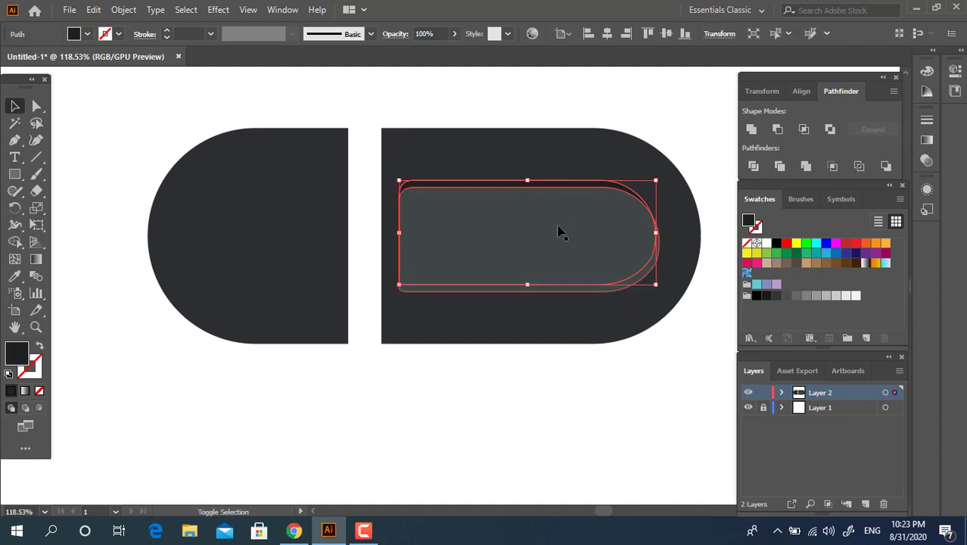
{"action": "left_click", "coordinate": [755, 166]}
{"action": "right_click", "coordinate": [646, 228]}
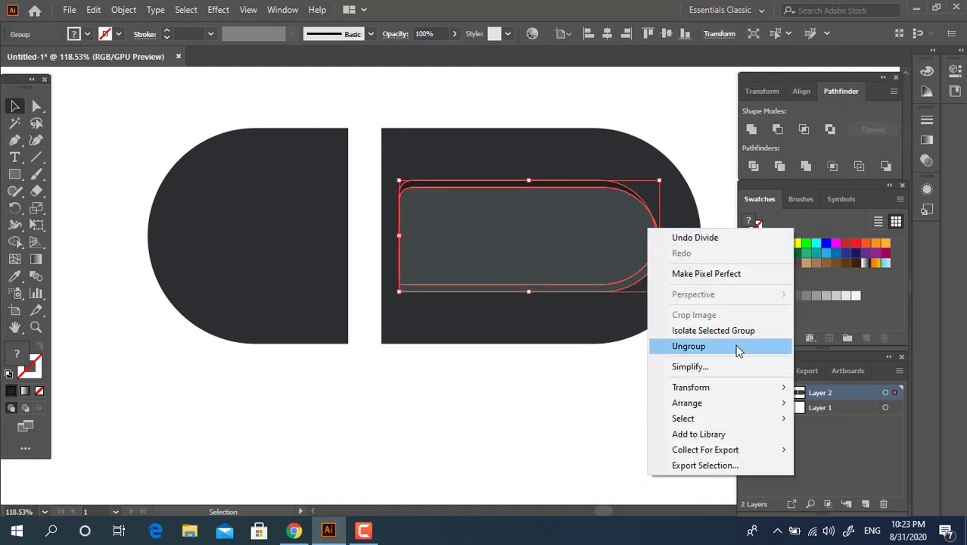
{"action": "left_click", "coordinate": [736, 345]}
Delete the leftover sliver of the lighter copy along the inset's lower edge to expose the highlight strip.
{"action": "left_click", "coordinate": [672, 416]}
{"action": "left_click", "coordinate": [609, 259]}
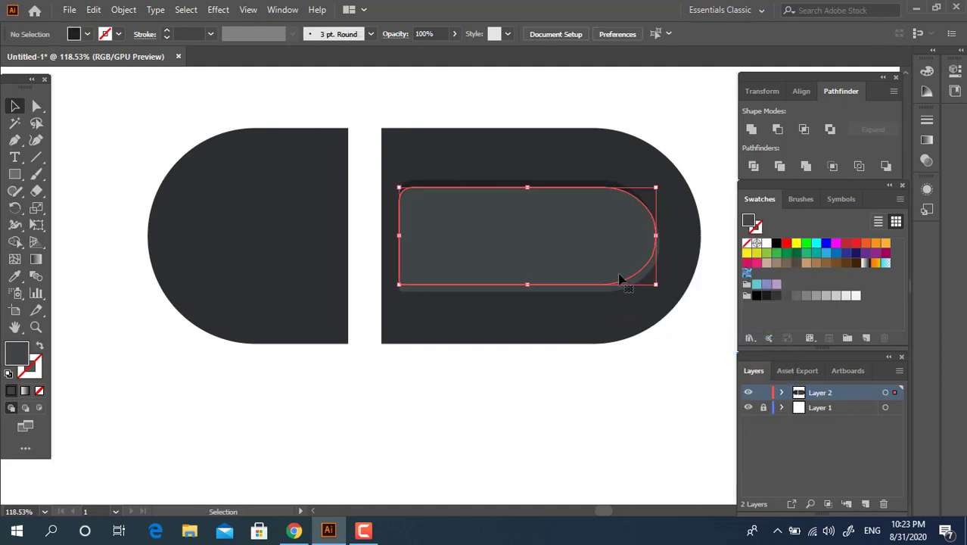
{"action": "left_click", "coordinate": [701, 410]}
{"action": "left_click", "coordinate": [648, 282]}
{"action": "left_click", "coordinate": [681, 370]}
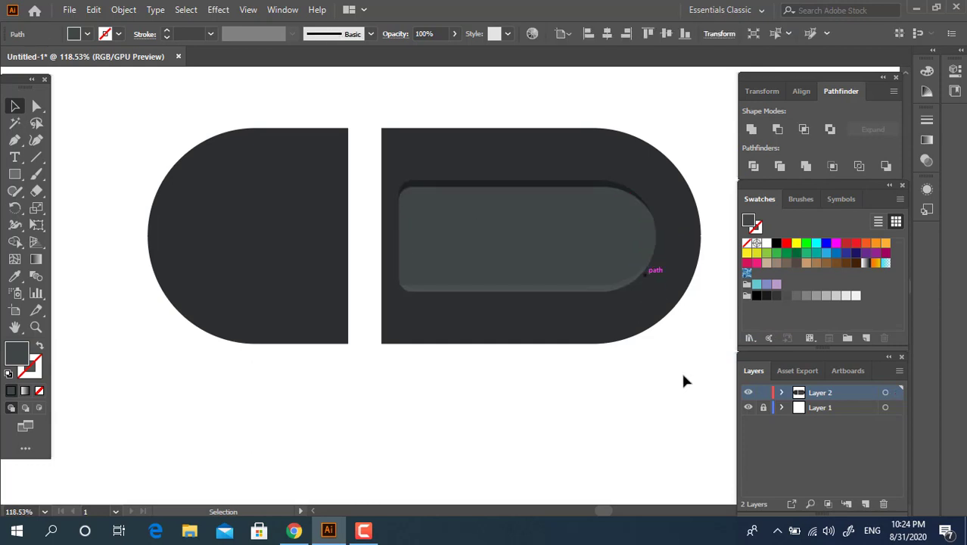
Group the inset's face, shadow and highlight pieces, leaving the pill's right body out of the group.
{"action": "left_click_drag", "start_coordinate": [668, 346], "coordinate": [372, 189]}
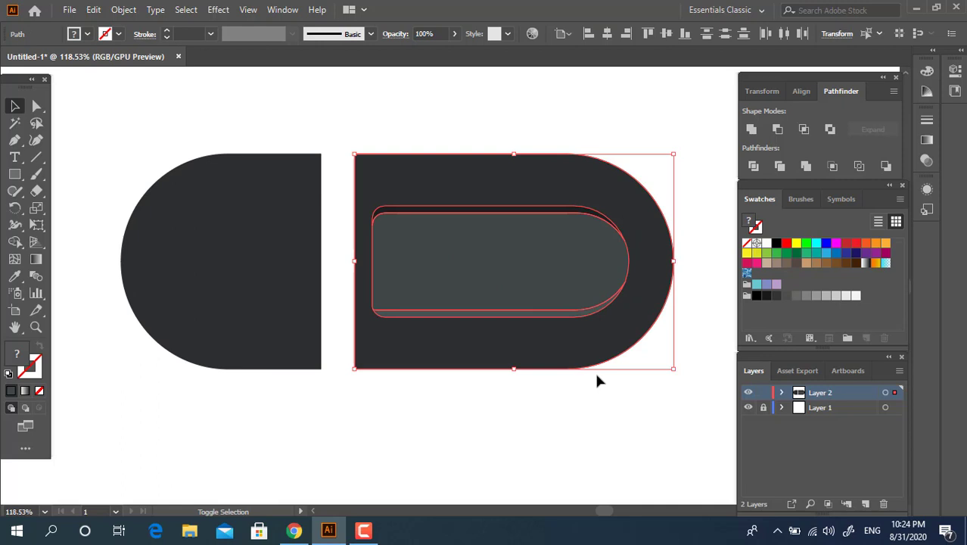
{"action": "left_click", "coordinate": [533, 270]}
{"action": "right_click", "coordinate": [534, 271]}
{"action": "left_click", "coordinate": [577, 320]}
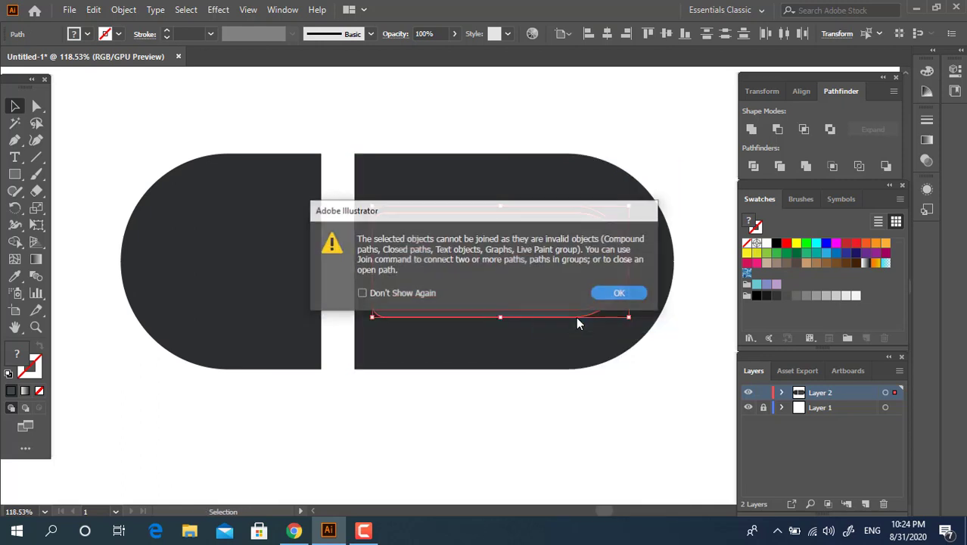
{"action": "left_click", "coordinate": [616, 292]}
{"action": "right_click", "coordinate": [572, 285]}
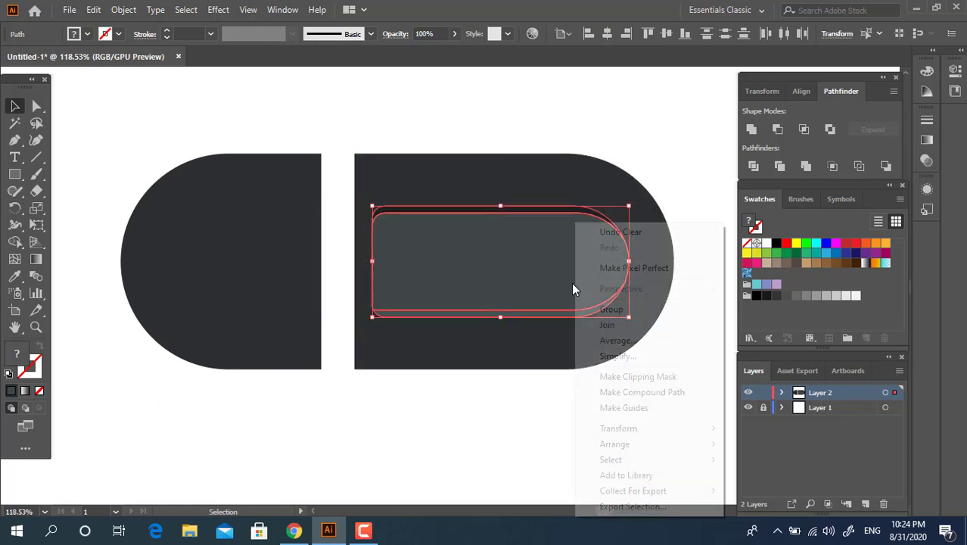
{"action": "left_click", "coordinate": [611, 308]}
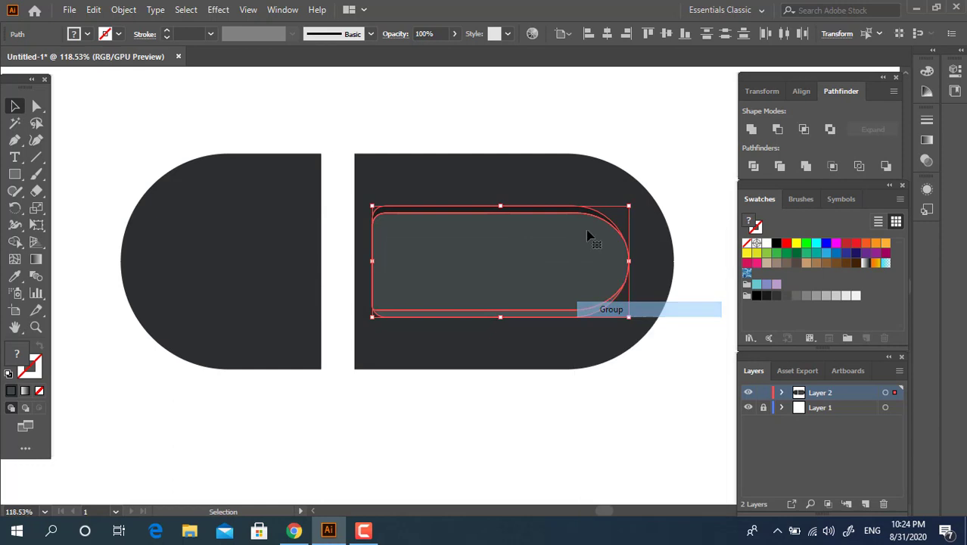
{"action": "left_click", "coordinate": [666, 34]}
{"action": "left_click", "coordinate": [685, 138]}
Draw a wide rectangle across the lower part of both pill pieces, spanning the pill's full width and extending below it.
{"action": "key", "text": "z"}
{"action": "left_click_drag", "start_coordinate": [493, 252], "coordinate": [492, 328]}
{"action": "left_click_drag", "start_coordinate": [475, 285], "coordinate": [464, 326]}
{"action": "left_click_drag", "start_coordinate": [446, 401], "coordinate": [465, 406]}
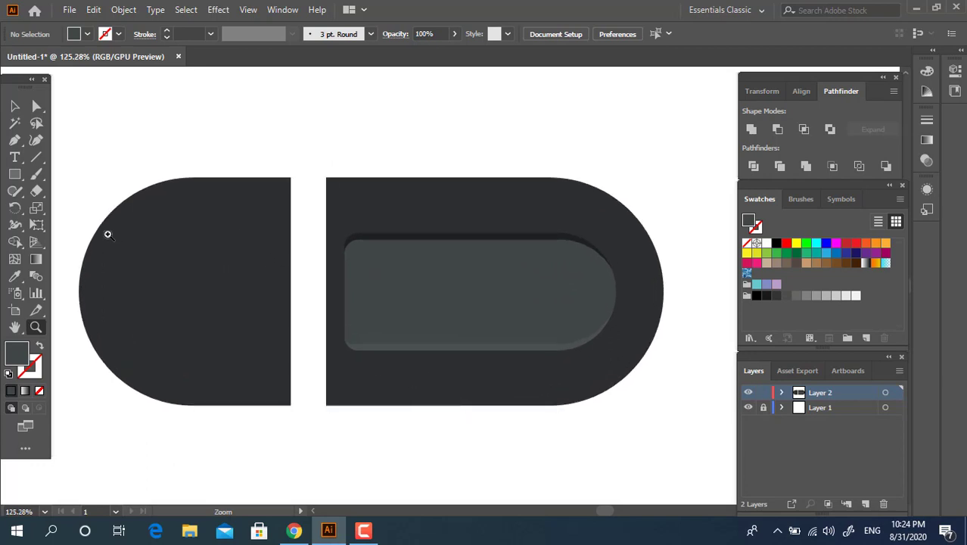
{"action": "left_click", "coordinate": [15, 174]}
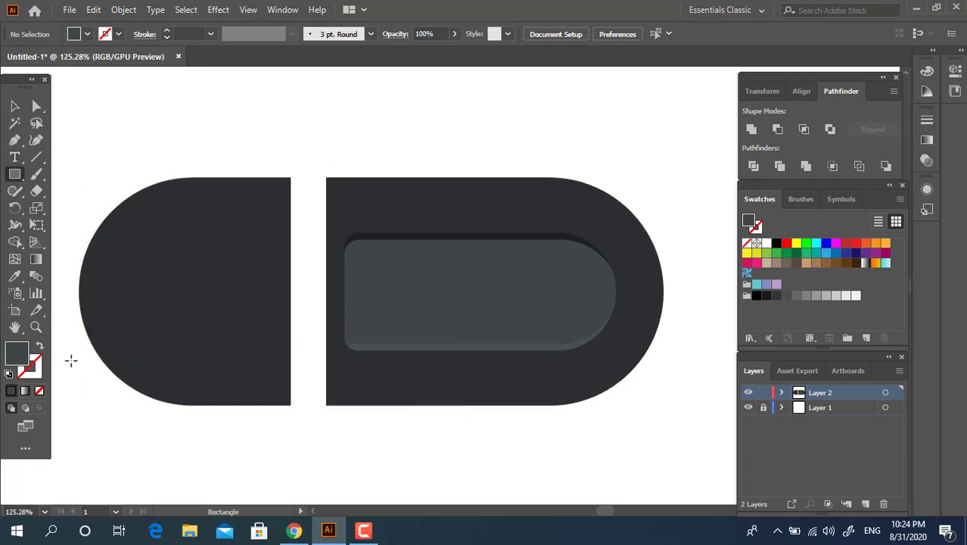
{"action": "left_click_drag", "start_coordinate": [79, 353], "coordinate": [665, 432]}
Fill the rectangle with the pill's sampled dark grey, darkened to 1B1D1E.
{"action": "left_click", "coordinate": [14, 276]}
{"action": "left_click", "coordinate": [121, 219]}
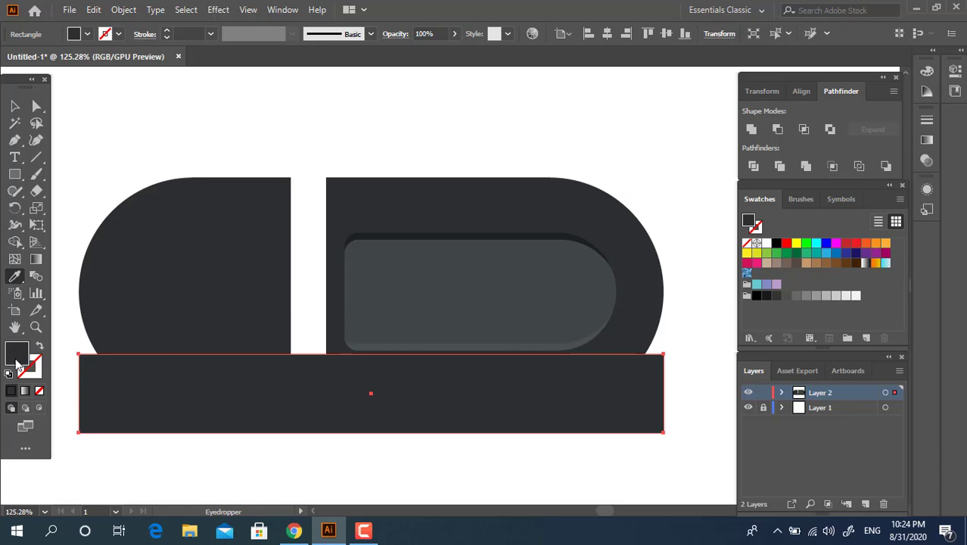
{"action": "double_click", "coordinate": [15, 358]}
{"action": "left_click", "coordinate": [28, 205]}
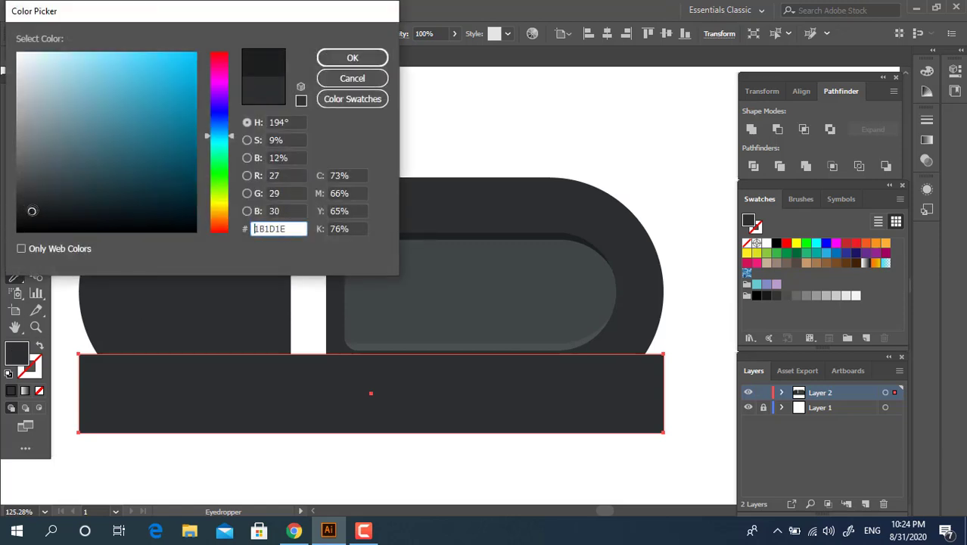
{"action": "left_click", "coordinate": [331, 62]}
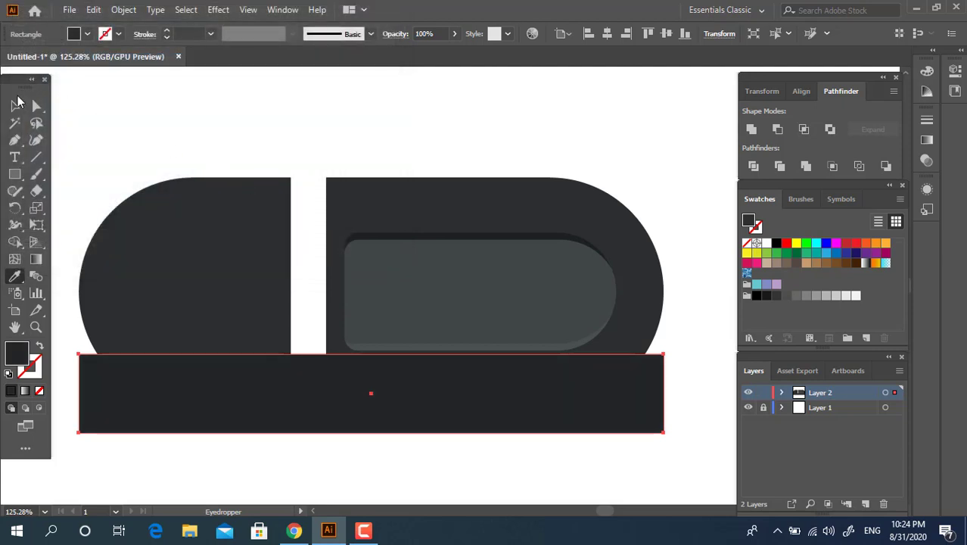
Divide the dark rectangle with the two pill bodies and ungroup the resulting pieces.
{"action": "left_click", "coordinate": [16, 108]}
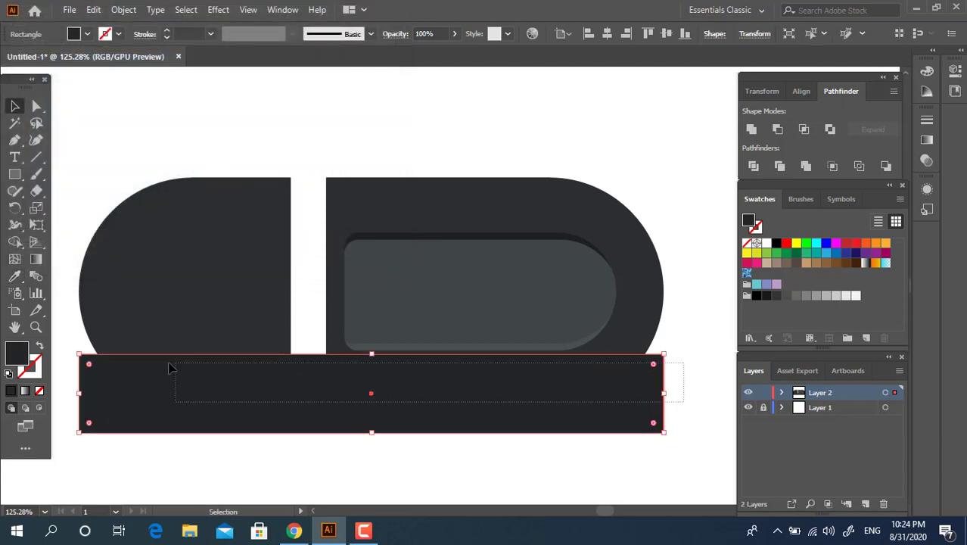
{"action": "key", "text": "ctrl+a"}
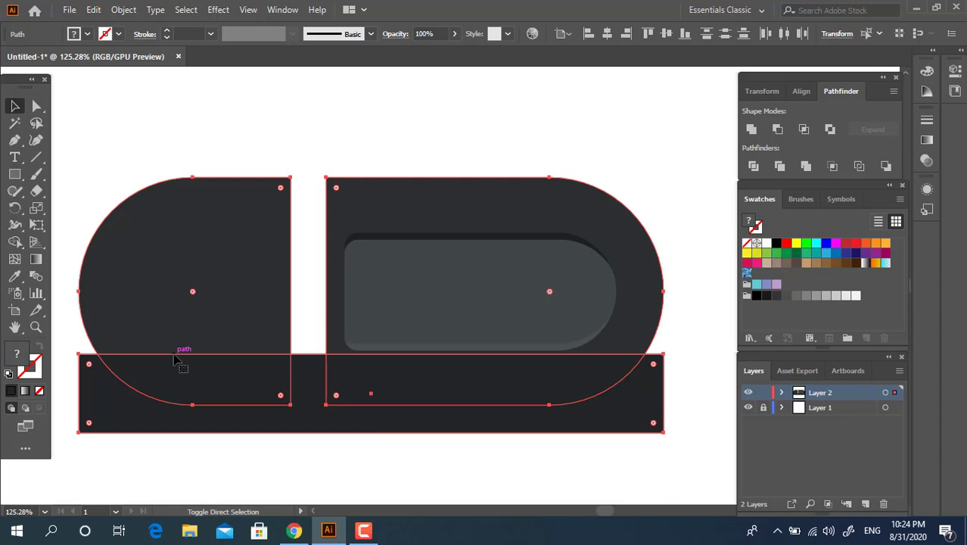
{"action": "left_click", "coordinate": [753, 167]}
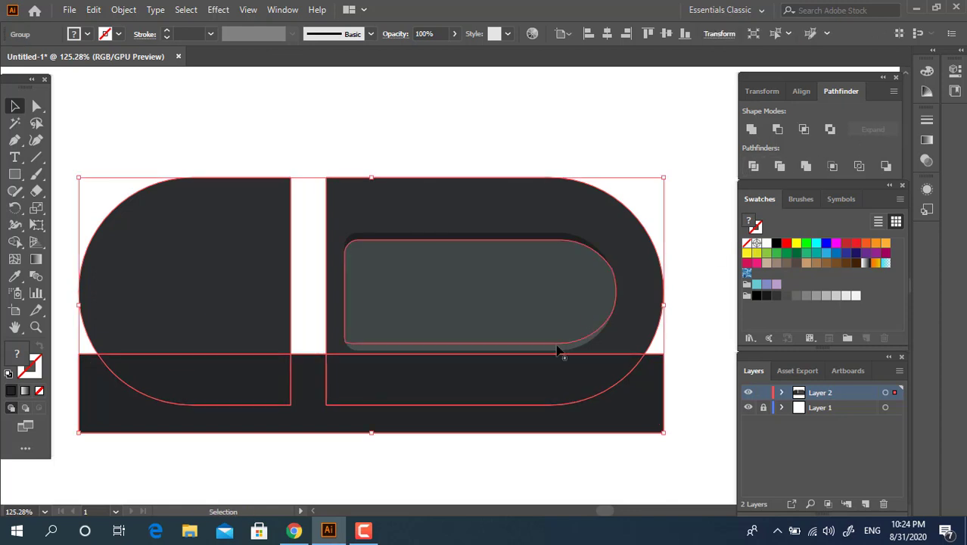
{"action": "right_click", "coordinate": [555, 350]}
{"action": "left_click", "coordinate": [612, 244]}
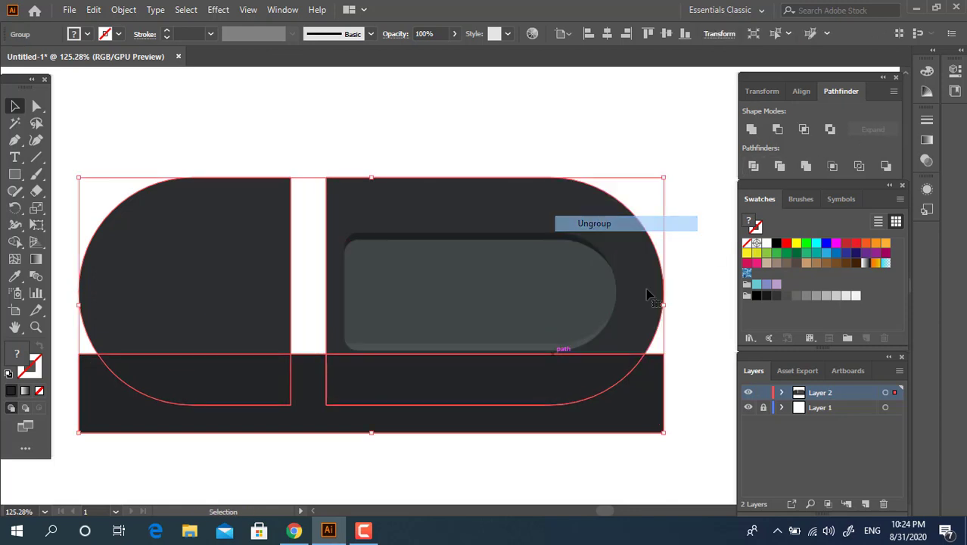
Delete the leftover parts of the dark rectangle that lie outside the two pill pieces.
{"action": "left_click", "coordinate": [699, 433]}
{"action": "left_click", "coordinate": [699, 434]}
{"action": "left_click", "coordinate": [647, 409]}
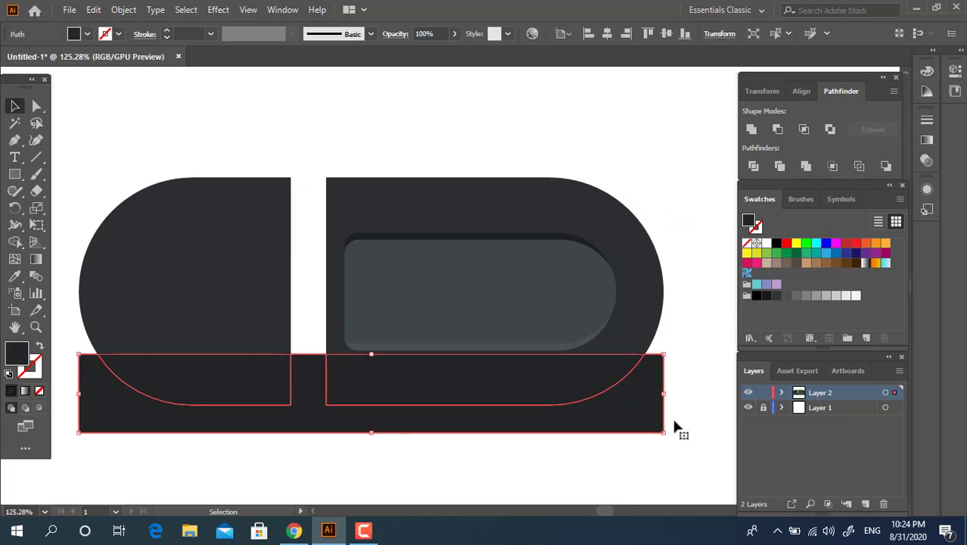
{"action": "key", "text": "Delete"}
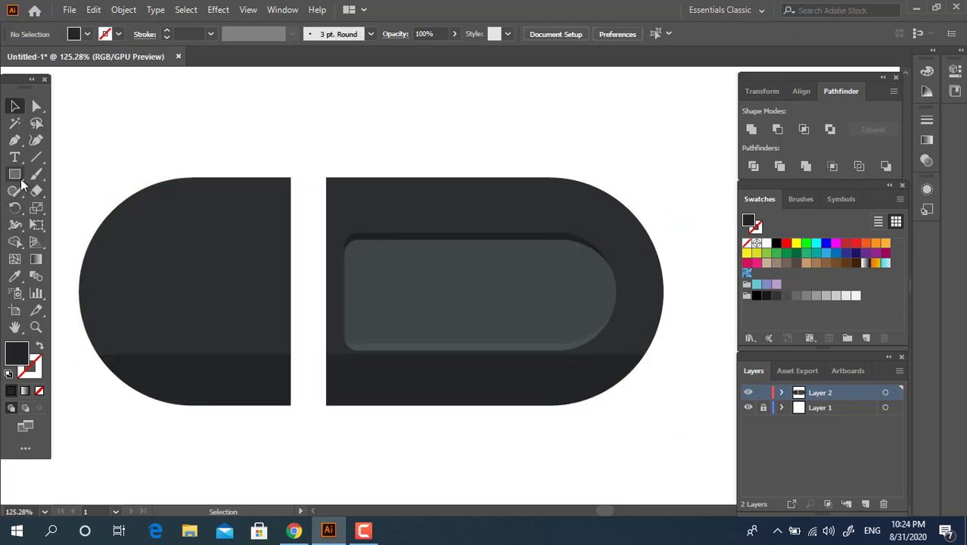
Draw a wide, thin rectangle across the upper part of both pill pieces and round its corners to 17.45 px.
{"action": "left_click_drag", "start_coordinate": [133, 223], "coordinate": [622, 266]}
{"action": "left_click", "coordinate": [36, 106]}
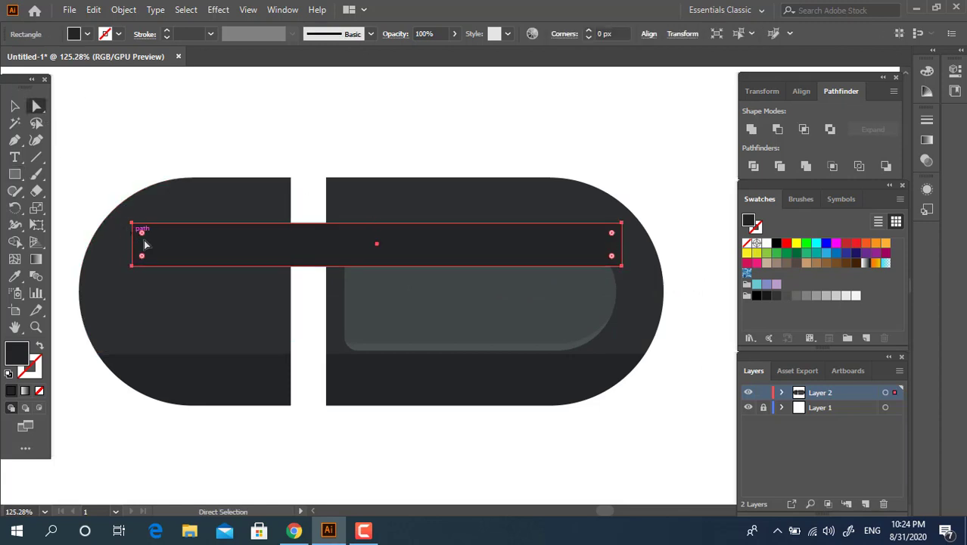
{"action": "left_click_drag", "start_coordinate": [141, 235], "coordinate": [155, 243]}
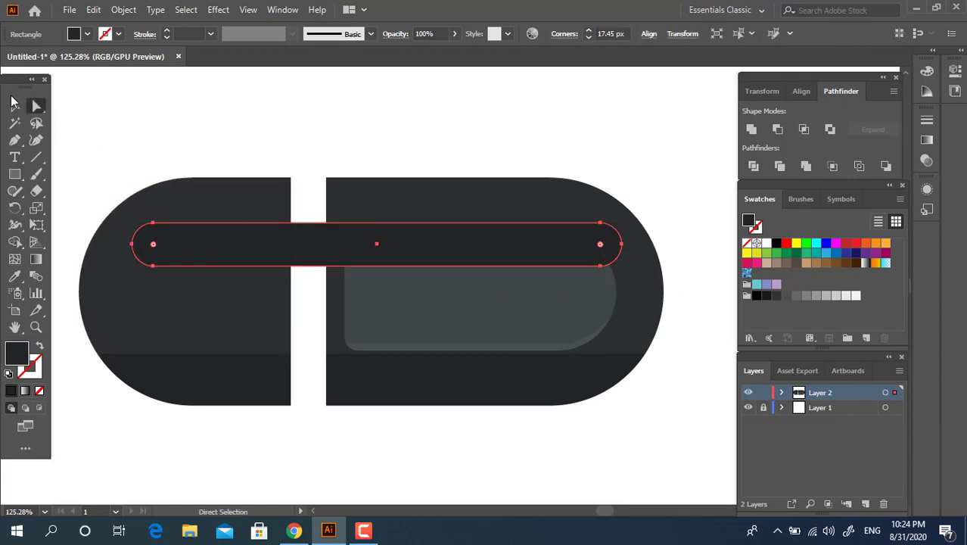
Fill the rounded bar with the lighter grey sampled from the inset in the right piece.
{"action": "left_click", "coordinate": [15, 276]}
{"action": "left_click", "coordinate": [506, 339]}
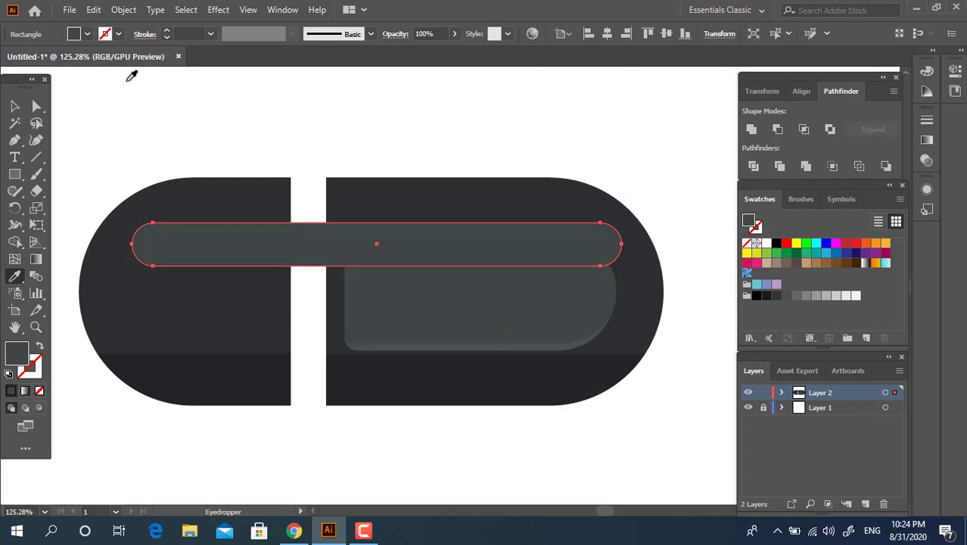
{"action": "left_click", "coordinate": [16, 107]}
{"action": "left_click", "coordinate": [566, 341]}
{"action": "left_click", "coordinate": [681, 432]}
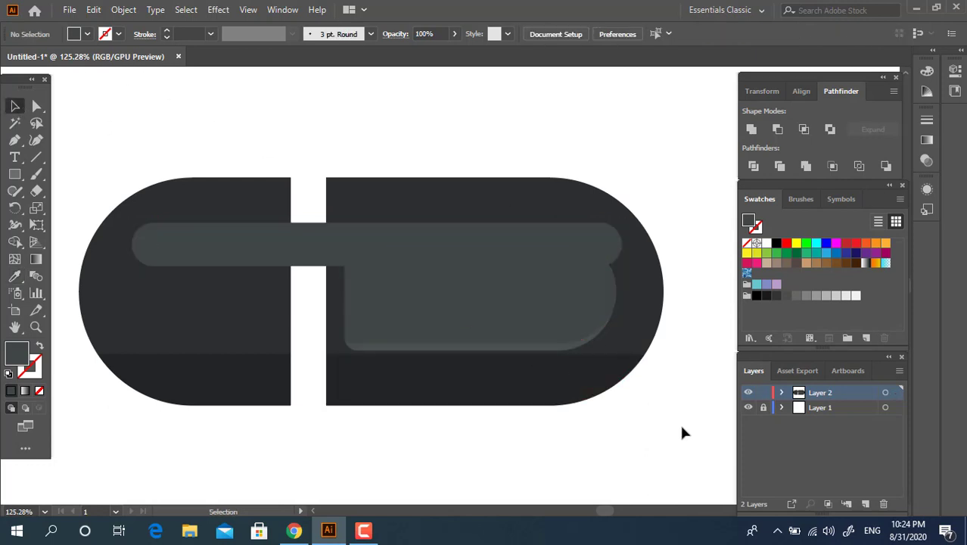
Reshape the bar into a thinner, square-cornered strip above the inset, extending slightly past both ends of the pill.
{"action": "left_click", "coordinate": [619, 334]}
{"action": "left_click_drag", "start_coordinate": [580, 244], "coordinate": [574, 217]}
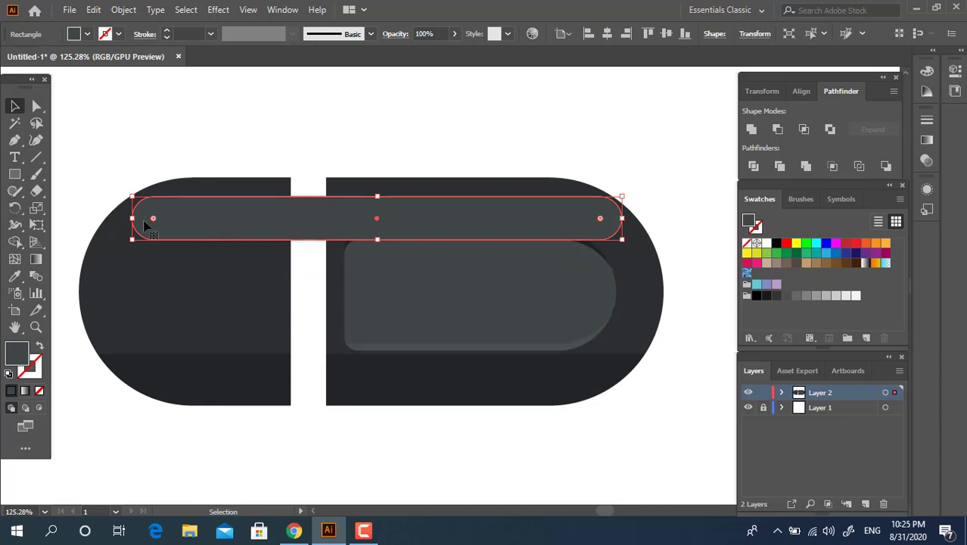
{"action": "left_click_drag", "start_coordinate": [152, 220], "coordinate": [117, 218]}
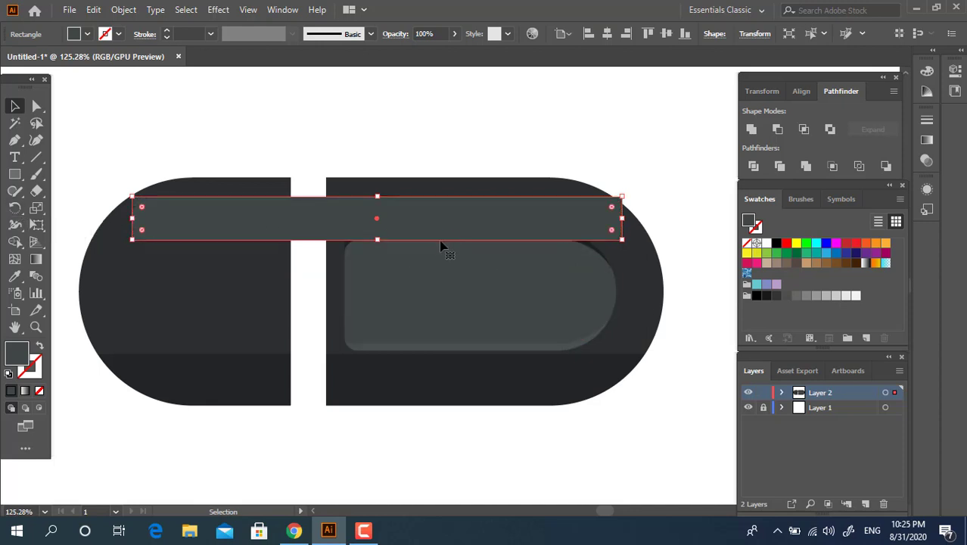
{"action": "left_click_drag", "start_coordinate": [378, 239], "coordinate": [377, 230]}
{"action": "left_click", "coordinate": [417, 143]}
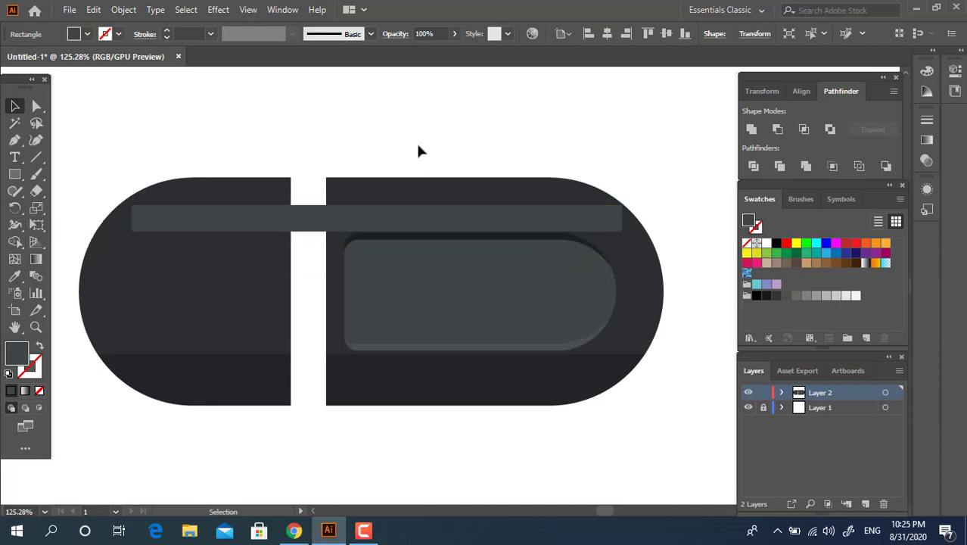
{"action": "left_click_drag", "start_coordinate": [452, 217], "coordinate": [453, 209]}
{"action": "scroll", "coordinate": [632, 201], "scroll_direction": "down", "scroll_amount": 2}
Divide the highlight strip with the two pill bodies and ungroup the resulting pieces.
{"action": "left_click_drag", "start_coordinate": [576, 259], "coordinate": [249, 246]}
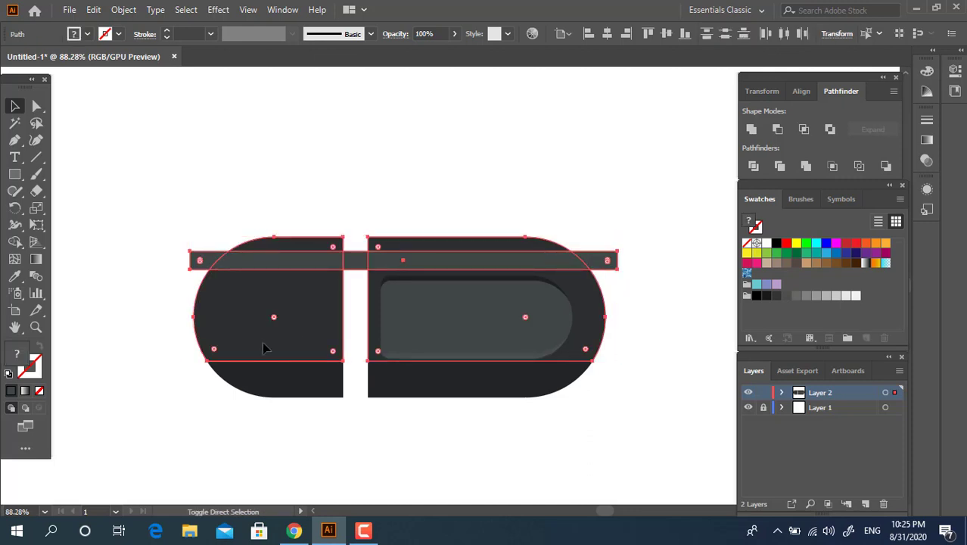
{"action": "left_click", "coordinate": [755, 168]}
{"action": "right_click", "coordinate": [544, 266]}
{"action": "left_click", "coordinate": [612, 388]}
Delete the parts of the highlight strip outside the pill and in the gap between its pieces.
{"action": "left_click", "coordinate": [627, 269]}
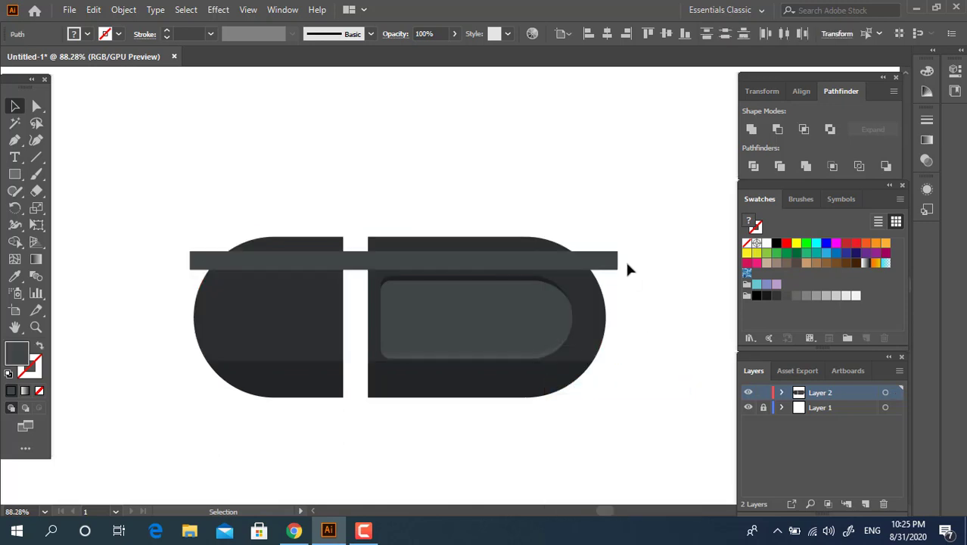
{"action": "left_click", "coordinate": [198, 263], "text": "shift"}
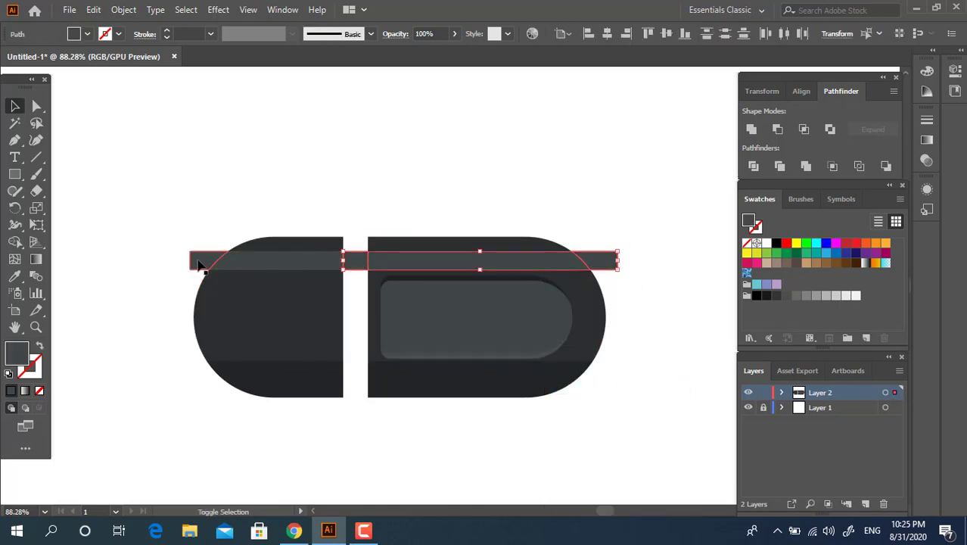
{"action": "key", "text": "Delete"}
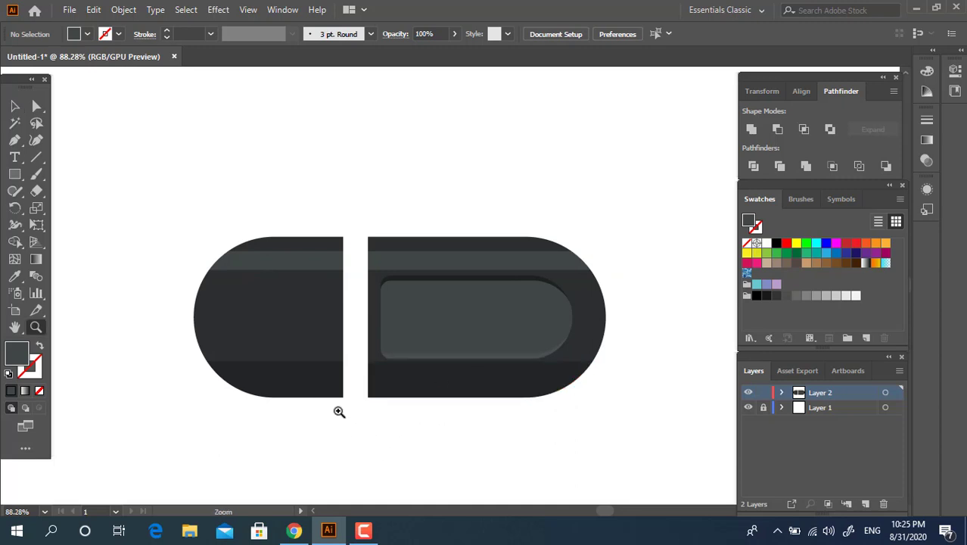
Group all parts of the pill's left piece and move the group left to widen the gap.
{"action": "left_click_drag", "start_coordinate": [338, 410], "coordinate": [382, 422]}
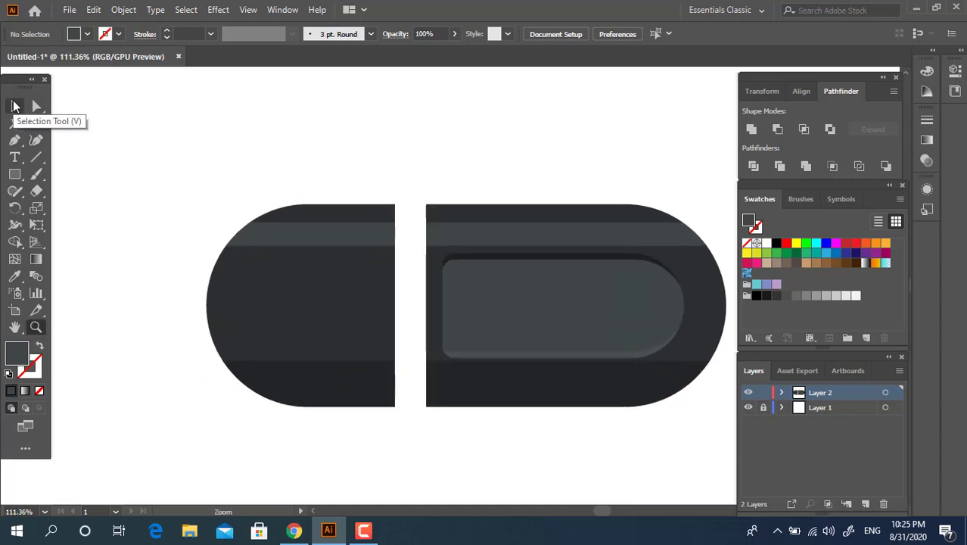
{"action": "left_click_drag", "start_coordinate": [454, 177], "coordinate": [365, 189]}
{"action": "left_click_drag", "start_coordinate": [436, 257], "coordinate": [467, 277]}
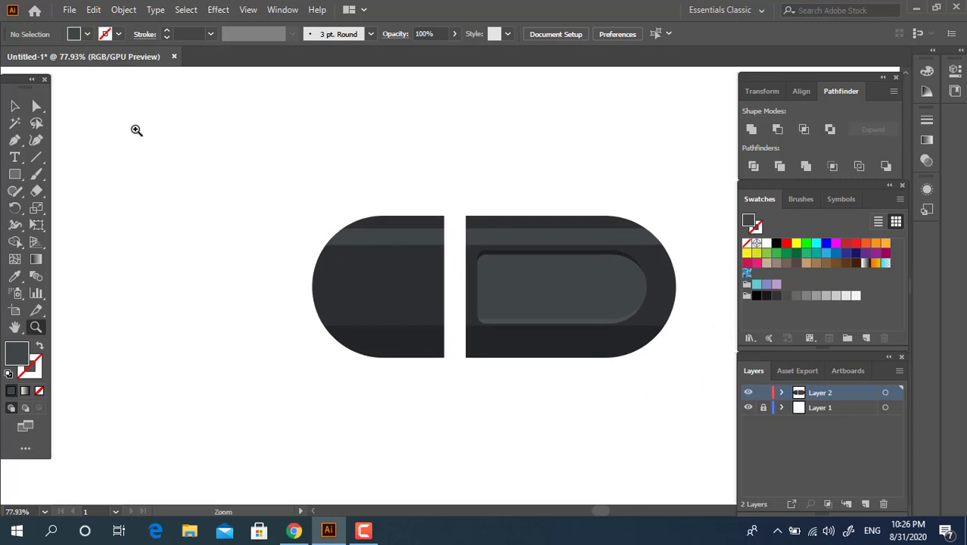
{"action": "left_click_drag", "start_coordinate": [423, 406], "coordinate": [251, 162]}
{"action": "right_click", "coordinate": [335, 279]}
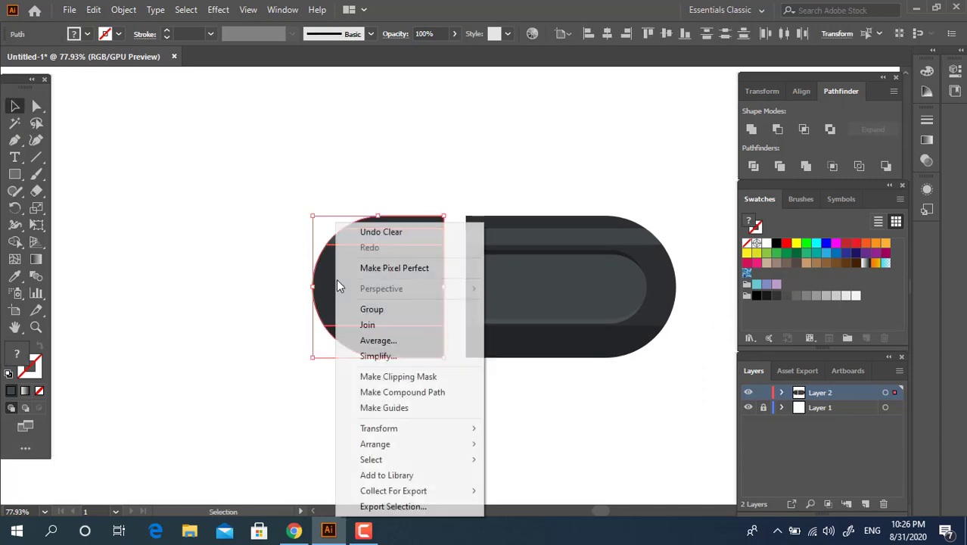
{"action": "left_click", "coordinate": [381, 310]}
{"action": "left_click_drag", "start_coordinate": [422, 328], "coordinate": [331, 327]}
{"action": "left_click", "coordinate": [547, 415]}
Draw a narrow, full-height rectangle against the right piece's flat inner edge and fill it with green 43BF69.
{"action": "left_click_drag", "start_coordinate": [201, 188], "coordinate": [217, 189]}
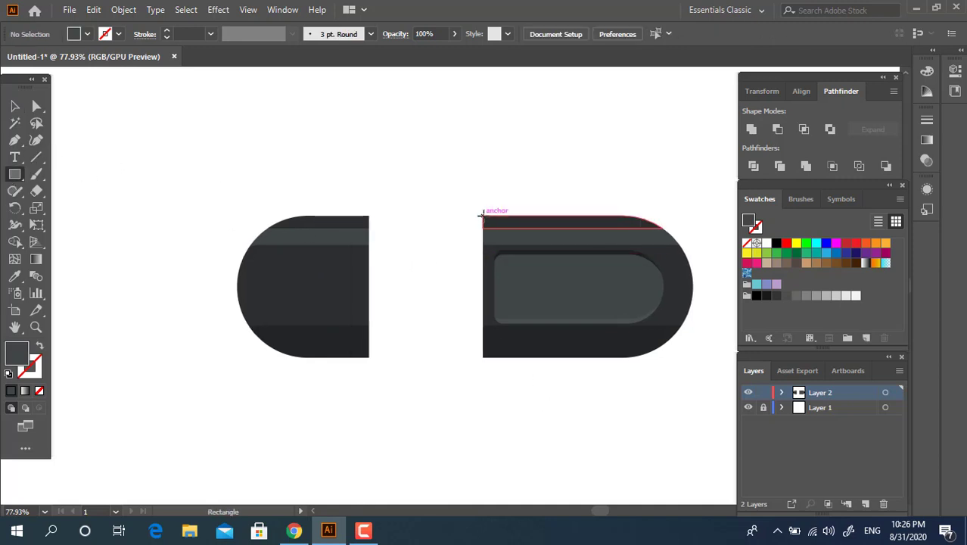
{"action": "left_click_drag", "start_coordinate": [482, 215], "coordinate": [458, 354]}
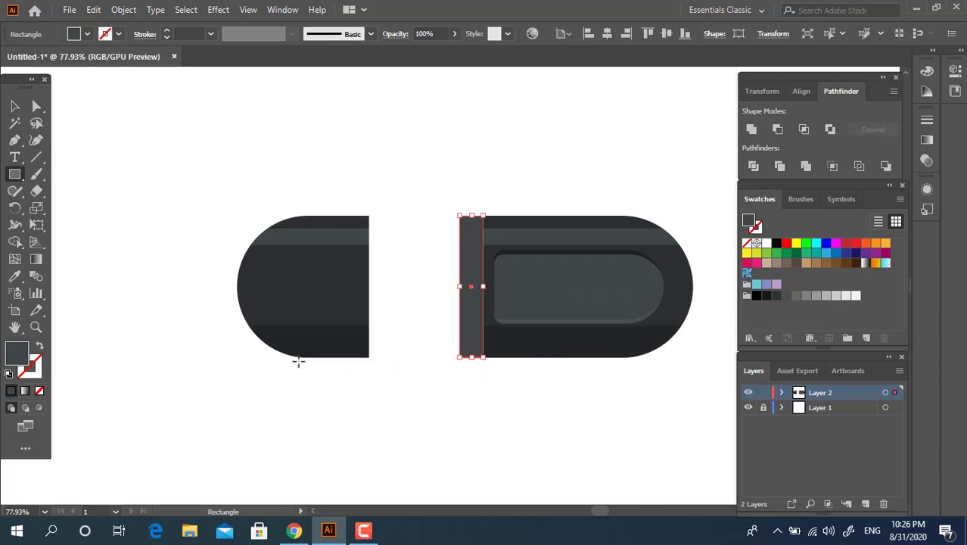
{"action": "double_click", "coordinate": [19, 354]}
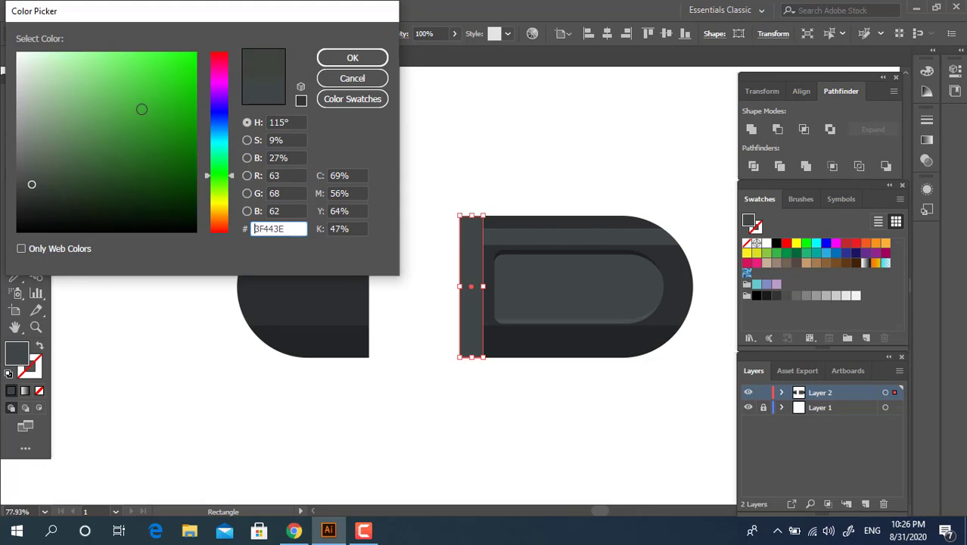
{"action": "left_click", "coordinate": [135, 96]}
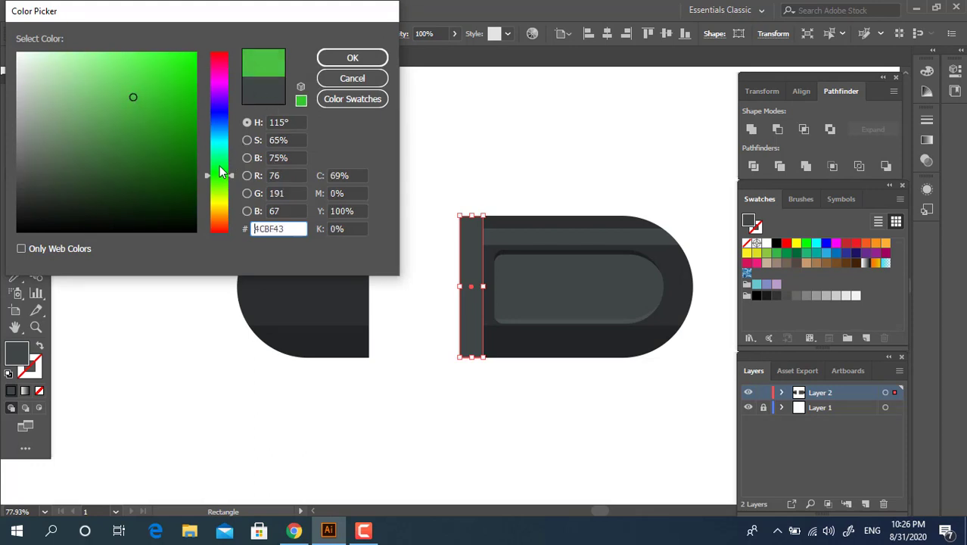
{"action": "left_click", "coordinate": [353, 57]}
Shorten the green rectangle equally at both ends so it is slightly shorter than the right piece.
{"action": "key", "text": "z"}
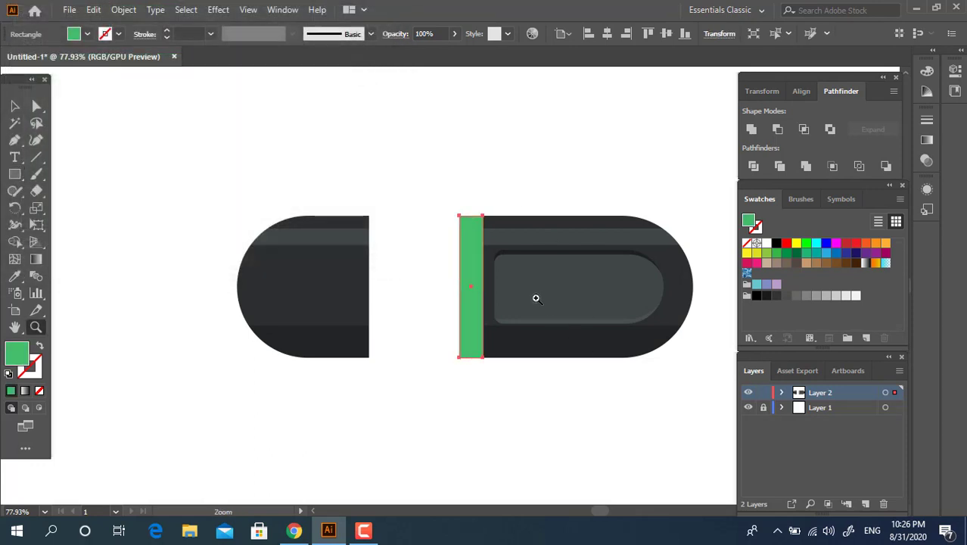
{"action": "left_click_drag", "start_coordinate": [535, 295], "coordinate": [709, 355]}
{"action": "left_click", "coordinate": [21, 108]}
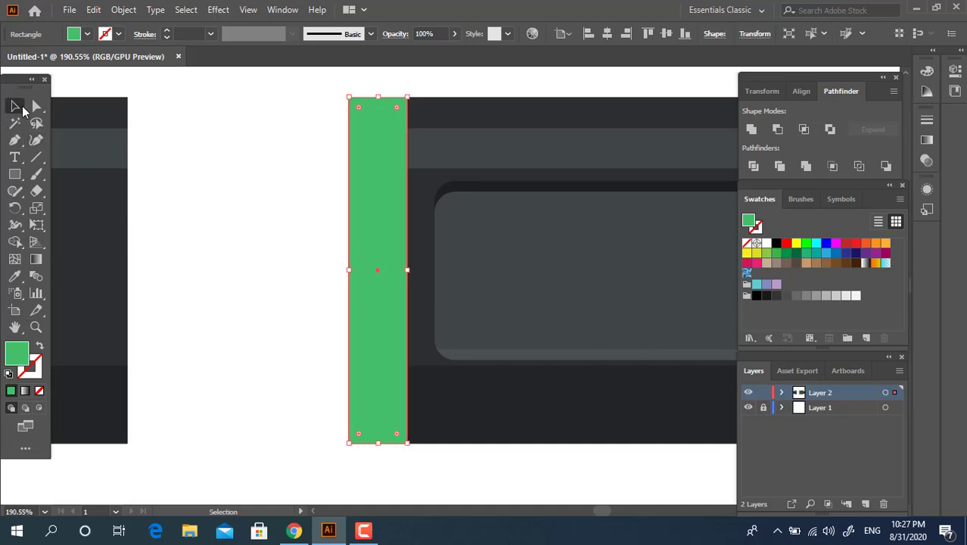
{"action": "left_click_drag", "start_coordinate": [375, 441], "coordinate": [377, 431]}
{"action": "left_click", "coordinate": [472, 493]}
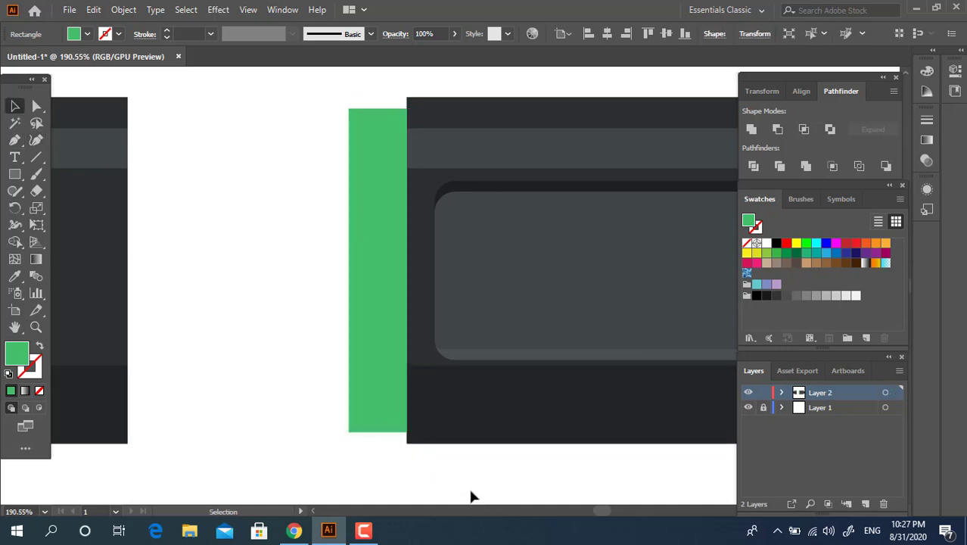
Copy the green rectangle, paste it in front, and shorten the copy equally at both ends.
{"action": "left_click", "coordinate": [375, 395]}
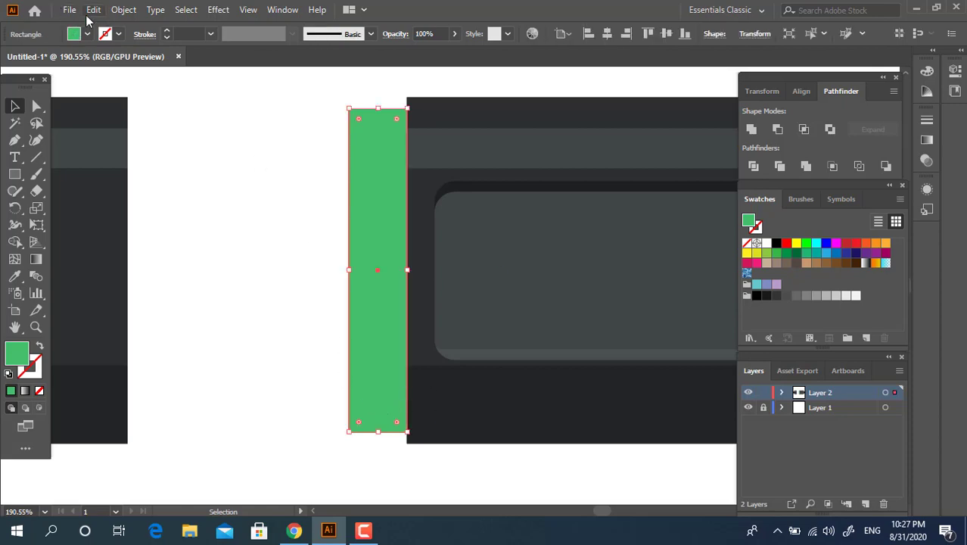
{"action": "left_click", "coordinate": [93, 10]}
{"action": "left_click", "coordinate": [148, 78]}
{"action": "left_click", "coordinate": [92, 10]}
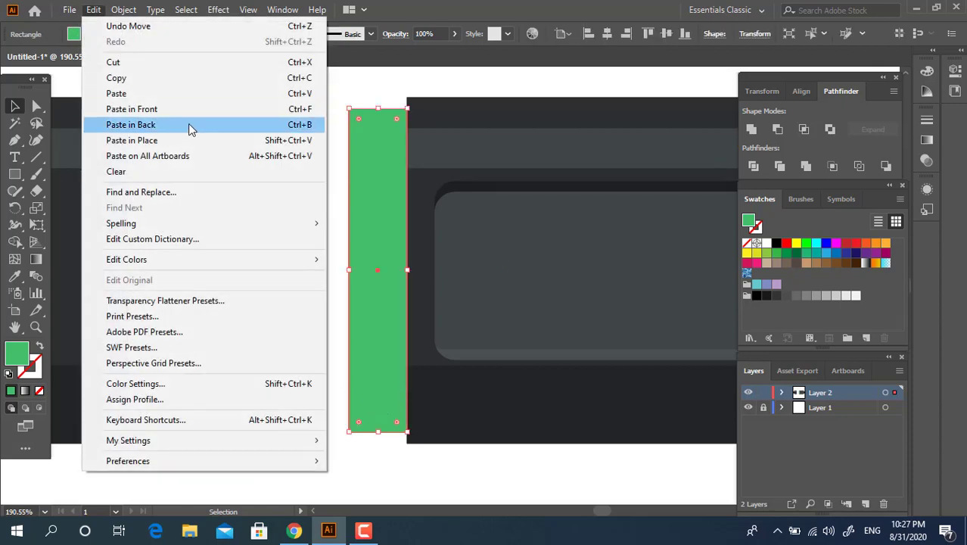
{"action": "left_click", "coordinate": [193, 108]}
{"action": "left_click_drag", "start_coordinate": [379, 430], "coordinate": [377, 414]}
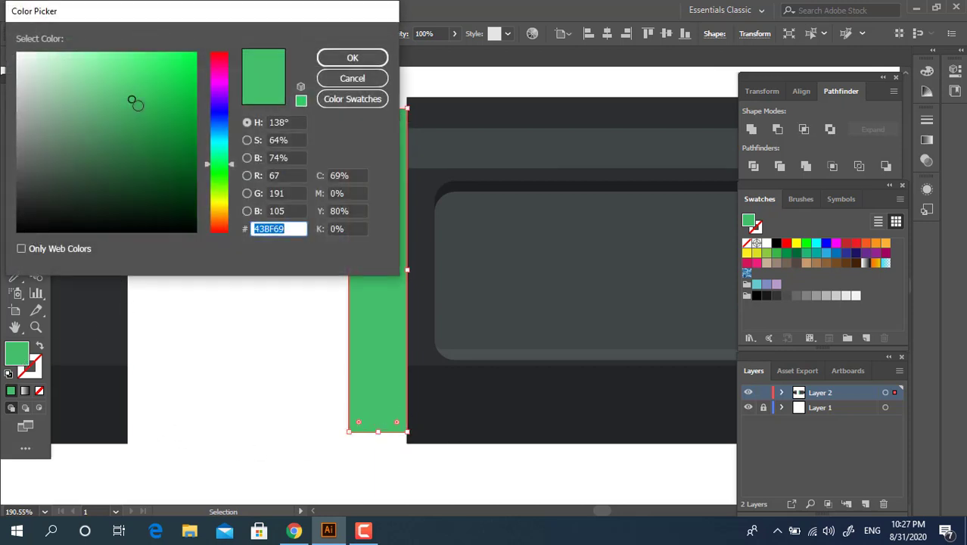
Change the back green rectangle's fill to a darker green.
{"action": "left_click_drag", "start_coordinate": [135, 104], "coordinate": [127, 127]}
{"action": "left_click", "coordinate": [354, 58]}
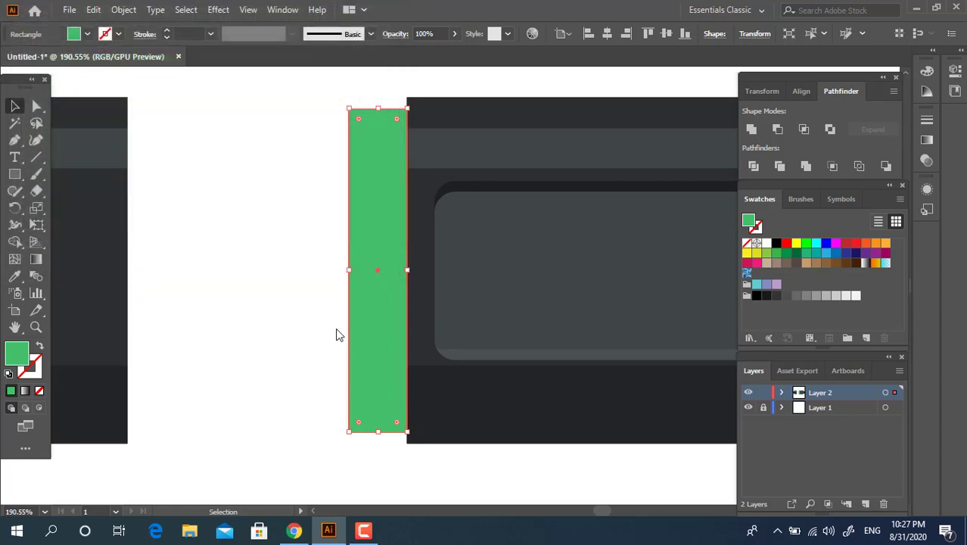
{"action": "left_click", "coordinate": [333, 340]}
Duplicate the front light green rectangle to the left and narrow the copy.
{"action": "left_click_drag", "start_coordinate": [354, 355], "coordinate": [329, 342]}
{"action": "left_click_drag", "start_coordinate": [317, 270], "coordinate": [326, 271]}
{"action": "left_click", "coordinate": [321, 443]}
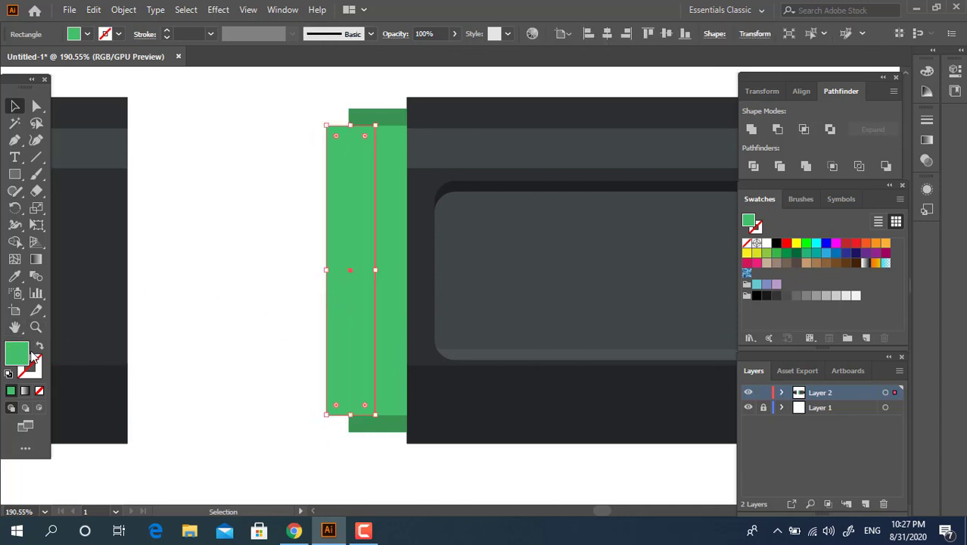
{"action": "left_click", "coordinate": [14, 275]}
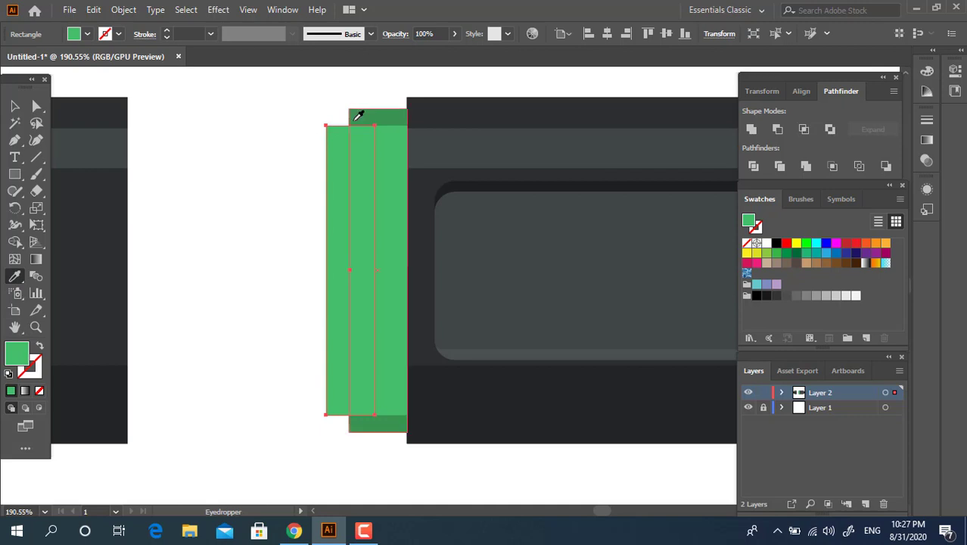
{"action": "left_click", "coordinate": [358, 115]}
{"action": "left_click", "coordinate": [15, 106]}
{"action": "right_click", "coordinate": [359, 224]}
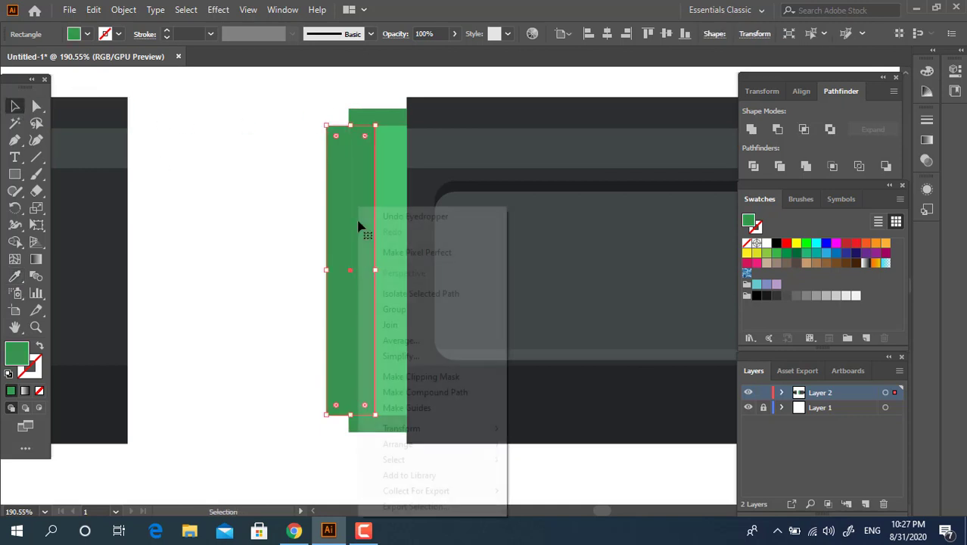
{"action": "left_click", "coordinate": [383, 215]}
Fill the narrow left copy with the dark green sampled from the back rectangle and send it to the back.
{"action": "left_click", "coordinate": [14, 276]}
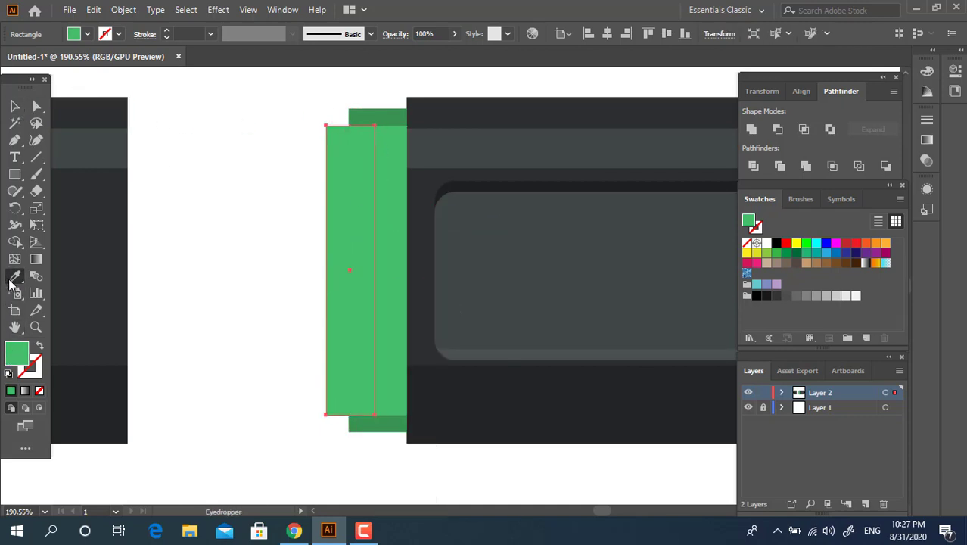
{"action": "left_click", "coordinate": [379, 118]}
{"action": "left_click", "coordinate": [14, 106]}
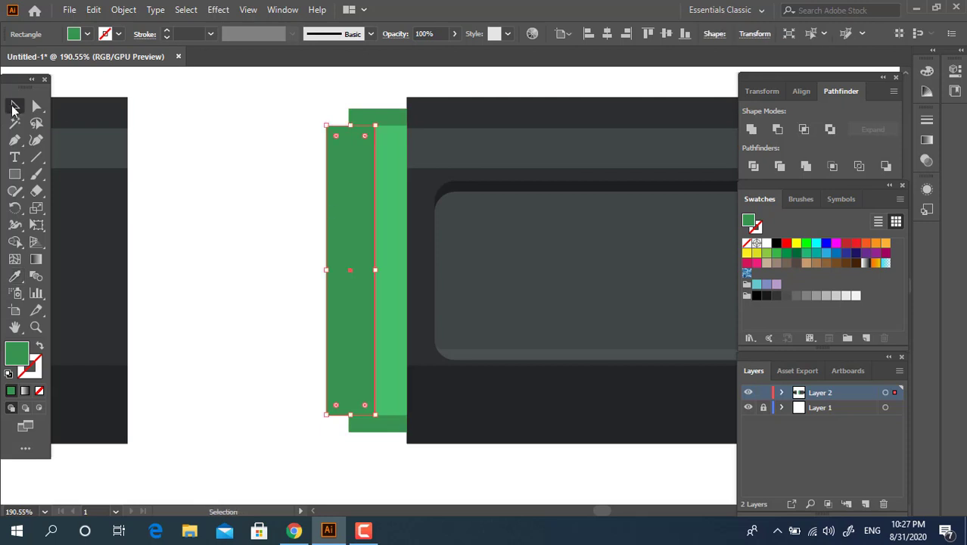
{"action": "right_click", "coordinate": [344, 207]}
{"action": "mouse_move", "coordinate": [478, 444]}
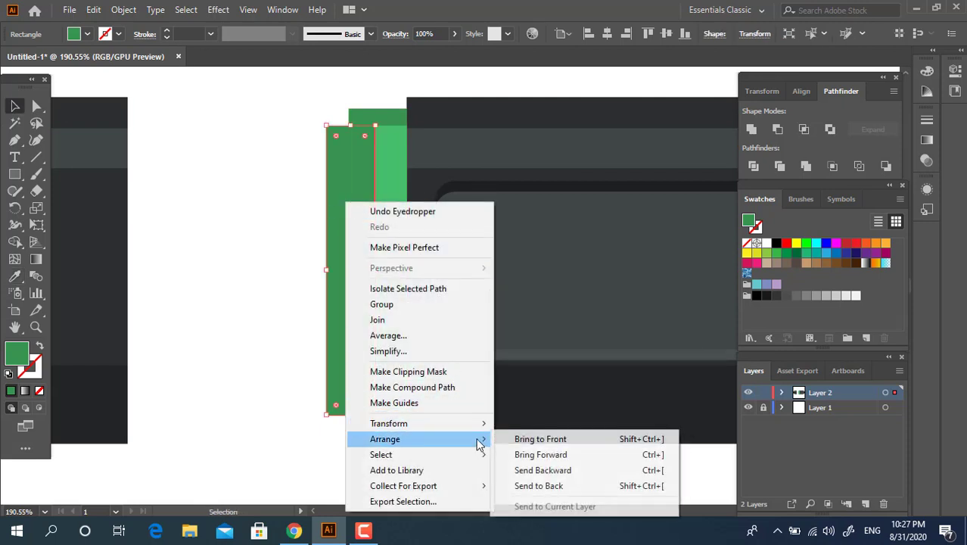
{"action": "left_click", "coordinate": [639, 487]}
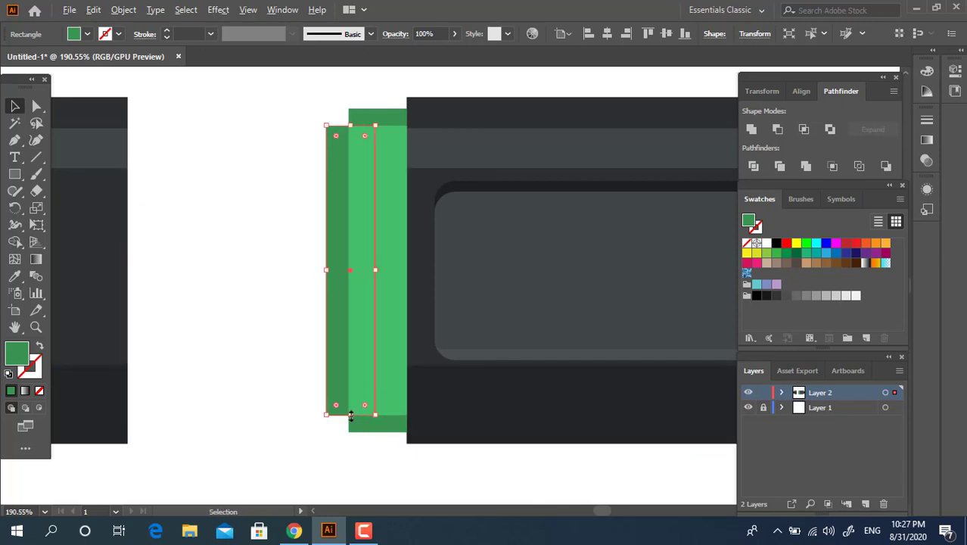
Shorten the front narrow left rectangle equally at both ends and fill it with the light green sampled from the wider rectangle.
{"action": "left_click_drag", "start_coordinate": [351, 415], "coordinate": [351, 394]}
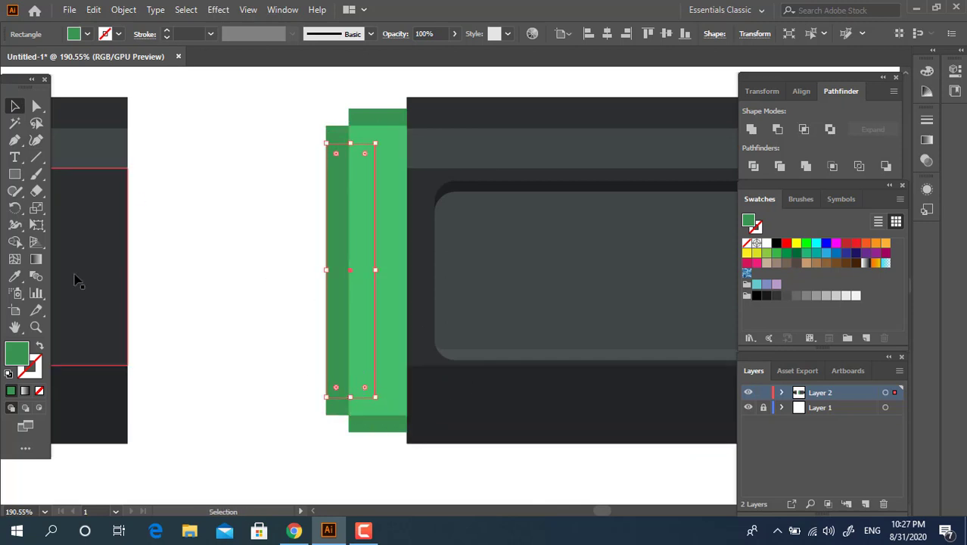
{"action": "left_click", "coordinate": [15, 276]}
{"action": "left_click", "coordinate": [368, 301]}
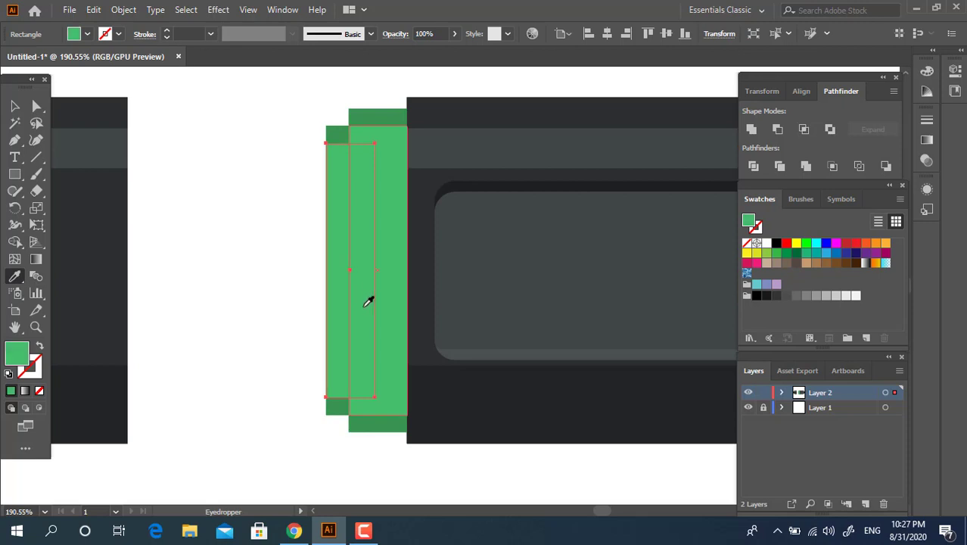
Draw a highlight band across the upper part of the wider light green rectangle and fill it with yellow-green A4E548.
{"action": "left_click", "coordinate": [14, 175]}
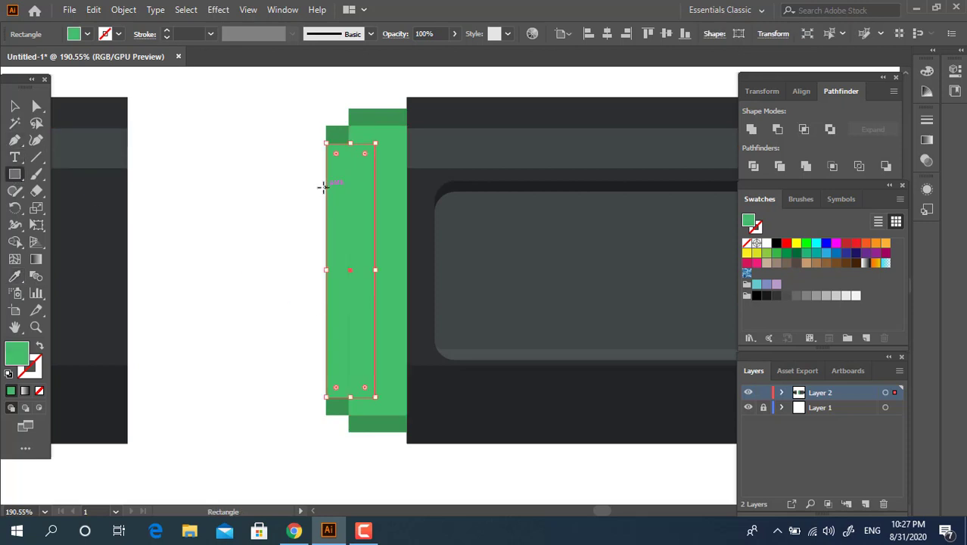
{"action": "left_click", "coordinate": [406, 129]}
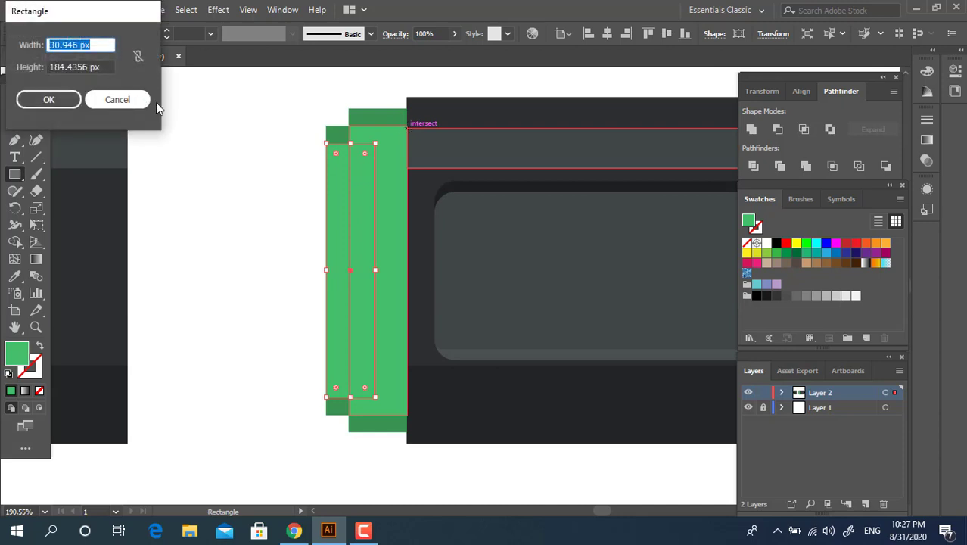
{"action": "left_click", "coordinate": [113, 99]}
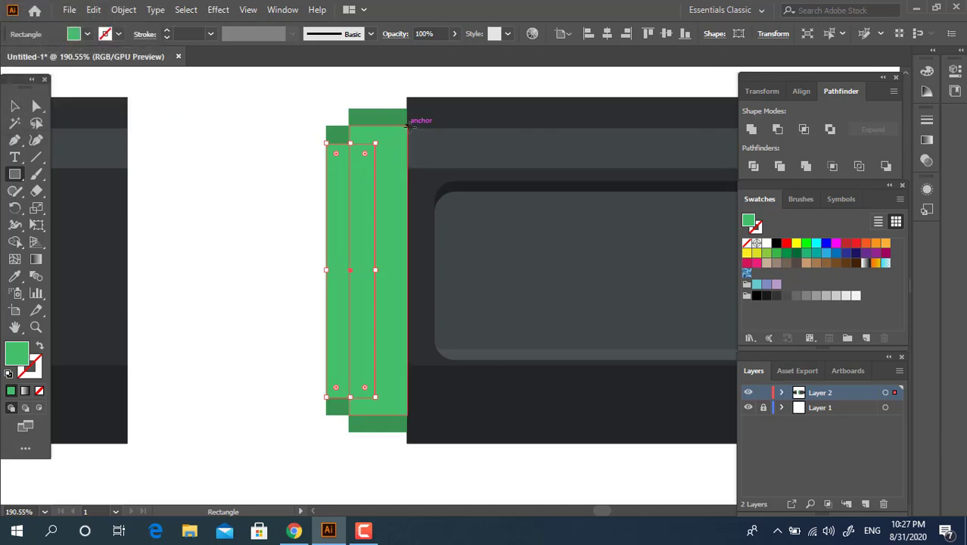
{"action": "left_click_drag", "start_coordinate": [406, 130], "coordinate": [350, 177]}
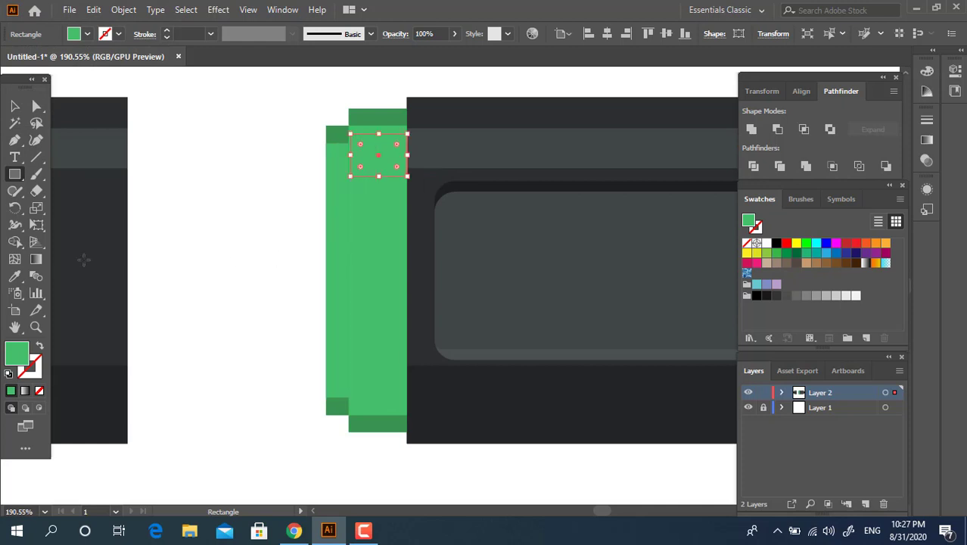
{"action": "double_click", "coordinate": [16, 351]}
{"action": "mouse_move", "coordinate": [217, 199]}
{"action": "left_mouse_down"}
{"action": "mouse_move", "coordinate": [223, 180]}
{"action": "mouse_move", "coordinate": [223, 195]}
{"action": "left_mouse_up"}
{"action": "left_click", "coordinate": [140, 70]}
{"action": "left_click", "coordinate": [372, 59]}
Extend the yellow-green band flush with the wider rectangle's left edge and duplicate it slightly lower onto the narrow left rectangle.
{"action": "key", "text": "z"}
{"action": "left_click_drag", "start_coordinate": [426, 167], "coordinate": [551, 261]}
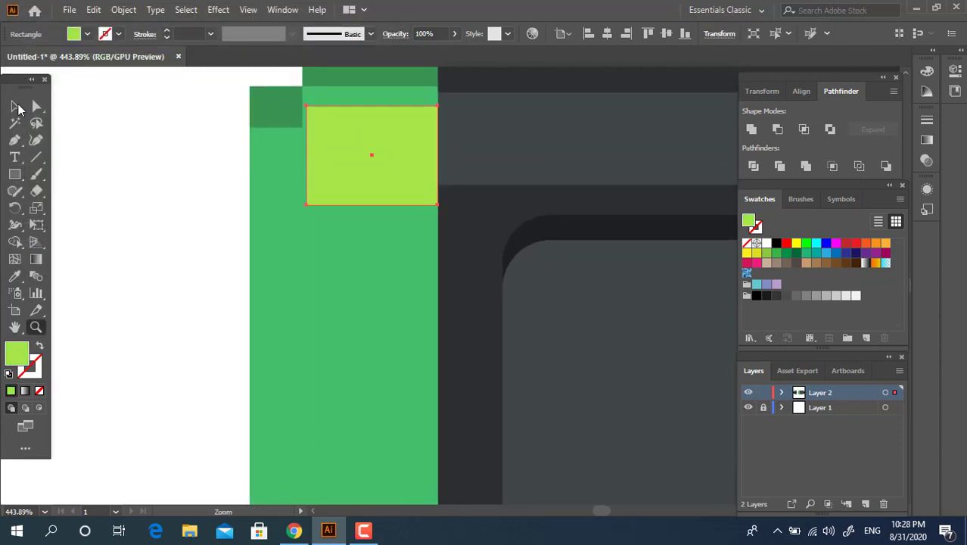
{"action": "key", "text": "v"}
{"action": "left_click_drag", "start_coordinate": [310, 156], "coordinate": [302, 155]}
{"action": "left_click", "coordinate": [334, 410]}
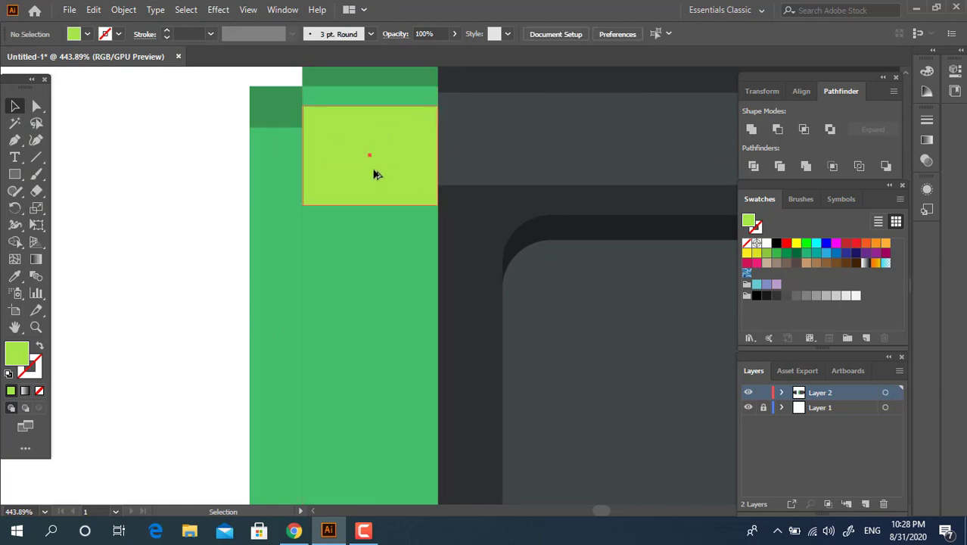
{"action": "left_click_drag", "start_coordinate": [376, 174], "coordinate": [286, 198]}
{"action": "left_click", "coordinate": [377, 99]}
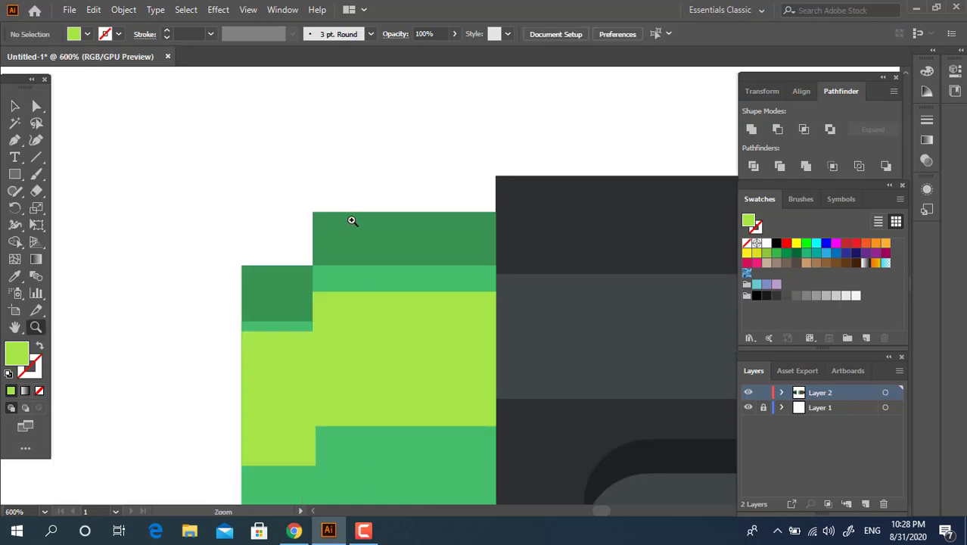
Group all the green rectangles and yellow-green bands of the stepped section.
{"action": "left_click_drag", "start_coordinate": [354, 220], "coordinate": [260, 259]}
{"action": "left_click_drag", "start_coordinate": [260, 259], "coordinate": [392, 189]}
{"action": "left_click_drag", "start_coordinate": [483, 234], "coordinate": [551, 394]}
{"action": "left_click", "coordinate": [14, 106]}
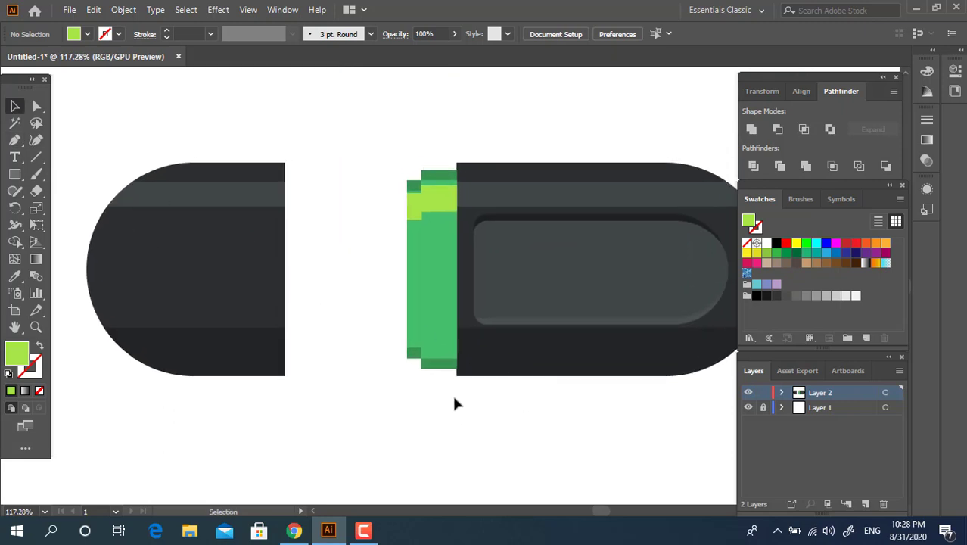
{"action": "left_click_drag", "start_coordinate": [363, 146], "coordinate": [362, 148]}
{"action": "right_click", "coordinate": [435, 221]}
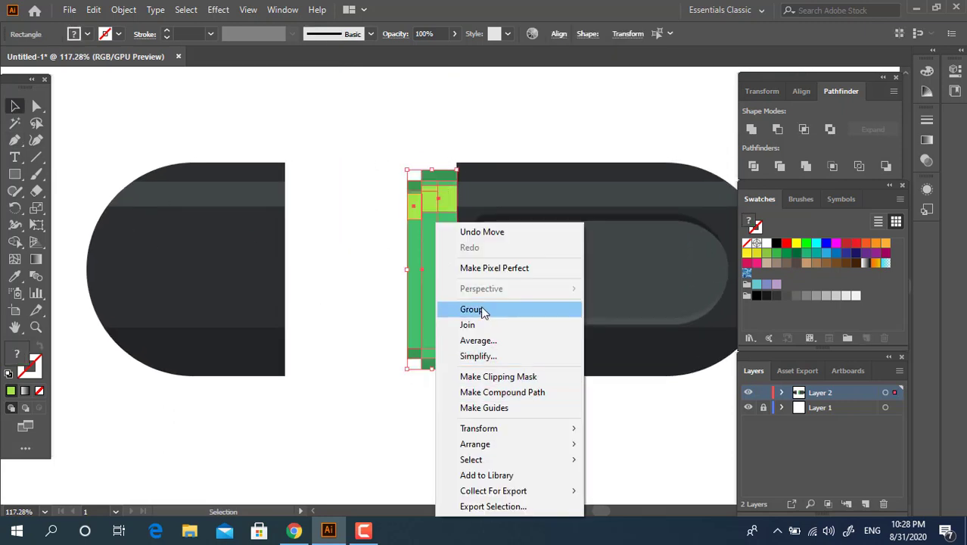
{"action": "left_click", "coordinate": [484, 311]}
{"action": "left_click", "coordinate": [503, 391]}
Move the grouped left dark grey cap horizontally to the left, widening the gap to the green section.
{"action": "left_click_drag", "start_coordinate": [506, 396], "coordinate": [390, 397]}
{"action": "key", "text": "z"}
{"action": "left_click_drag", "start_coordinate": [518, 207], "coordinate": [337, 205]}
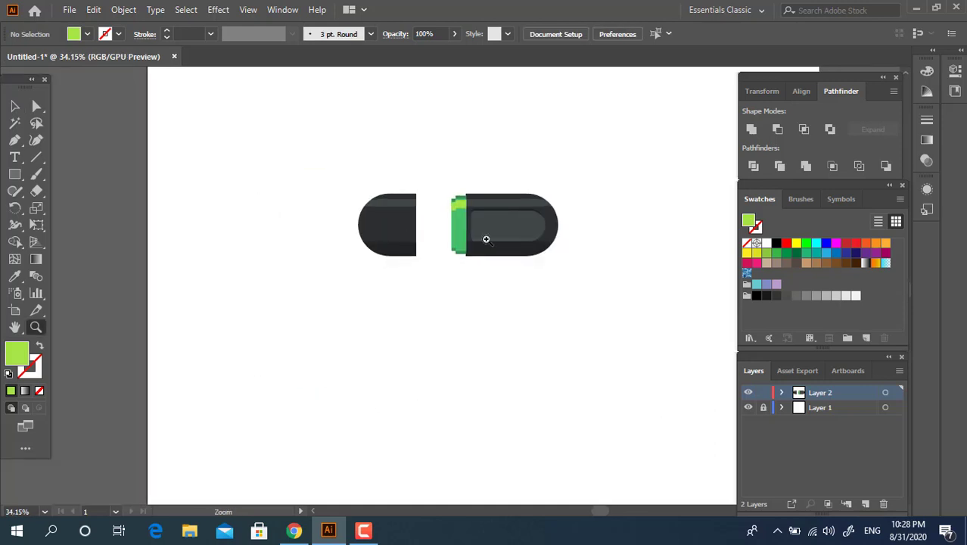
{"action": "left_click_drag", "start_coordinate": [472, 220], "coordinate": [548, 289]}
{"action": "left_click_drag", "start_coordinate": [424, 210], "coordinate": [510, 295]}
{"action": "mouse_move", "coordinate": [450, 231]}
{"action": "left_mouse_down"}
{"action": "mouse_move", "coordinate": [310, 230]}
{"action": "mouse_move", "coordinate": [529, 234]}
{"action": "mouse_move", "coordinate": [459, 231]}
{"action": "left_mouse_up"}
{"action": "left_click", "coordinate": [15, 106]}
{"action": "left_click_drag", "start_coordinate": [373, 344], "coordinate": [437, 342]}
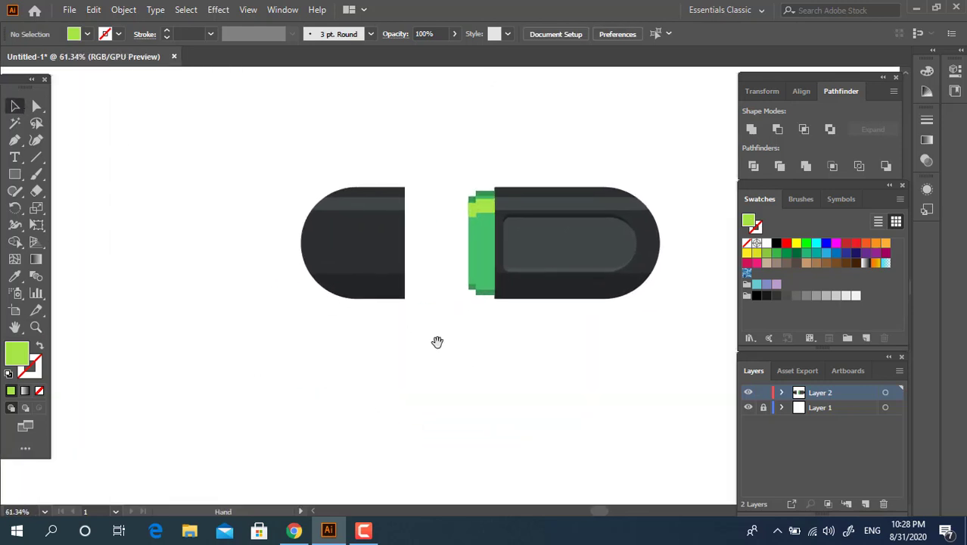
{"action": "left_click_drag", "start_coordinate": [214, 88], "coordinate": [213, 88]}
{"action": "right_click", "coordinate": [339, 218]}
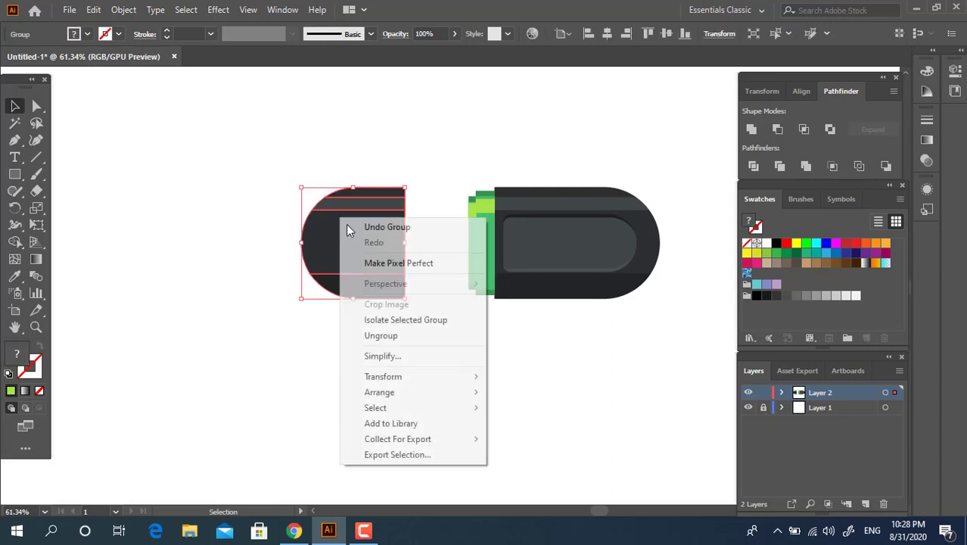
{"action": "left_click", "coordinate": [396, 169]}
{"action": "left_click_drag", "start_coordinate": [403, 242], "coordinate": [319, 242]}
{"action": "left_click", "coordinate": [464, 352]}
Draw a nearly square rectangle in the gap beside the green section and fill it with a muted grey-blue.
{"action": "key", "text": "z"}
{"action": "left_click_drag", "start_coordinate": [471, 232], "coordinate": [387, 278]}
{"action": "left_click", "coordinate": [19, 177]}
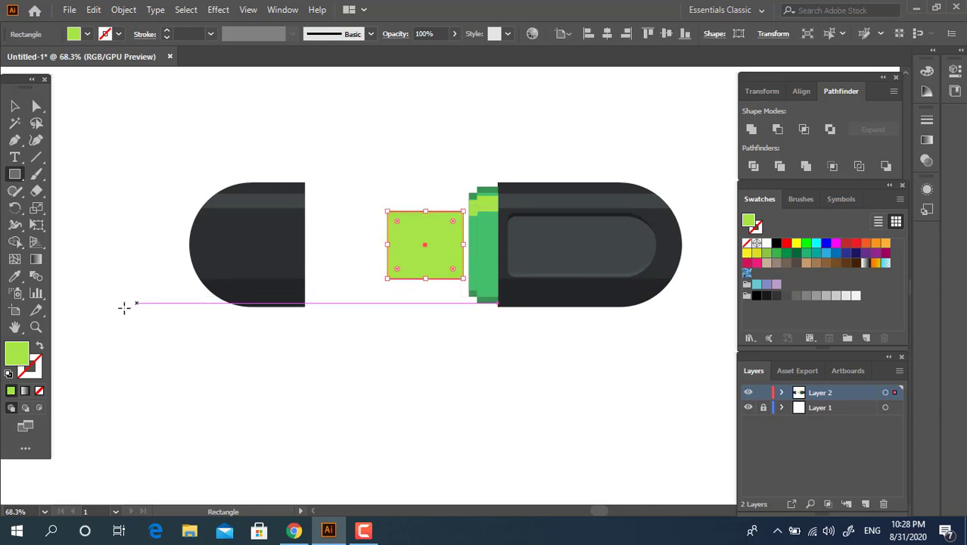
{"action": "double_click", "coordinate": [18, 353]}
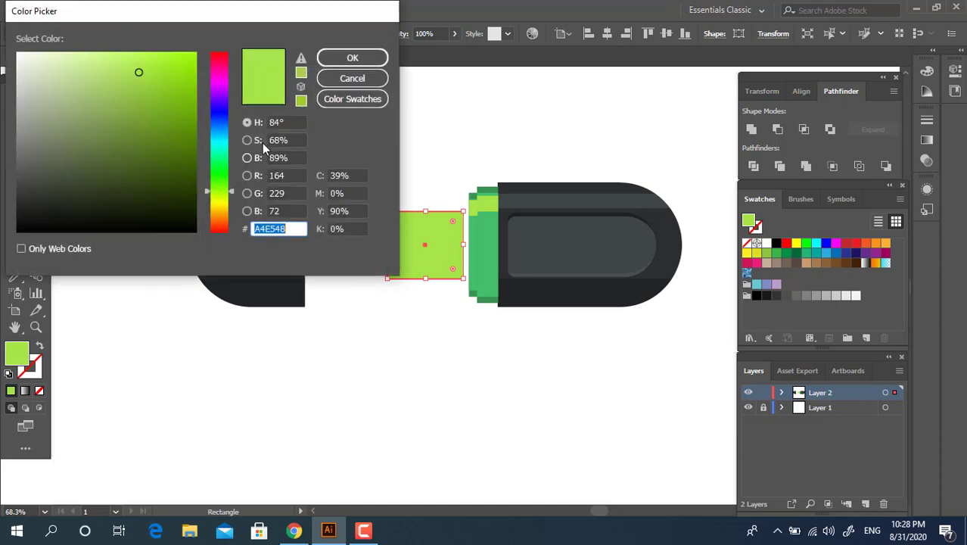
{"action": "left_click", "coordinate": [221, 134]}
{"action": "mouse_move", "coordinate": [35, 101]}
{"action": "left_mouse_down"}
{"action": "mouse_move", "coordinate": [32, 91]}
{"action": "mouse_move", "coordinate": [54, 97]}
{"action": "left_mouse_up"}
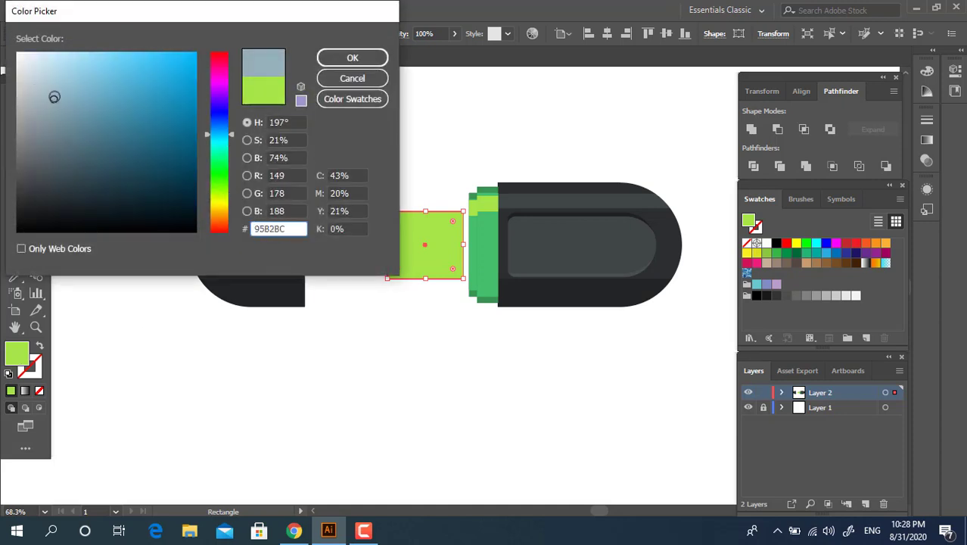
{"action": "left_click", "coordinate": [352, 57]}
Group the green stepped section with the right dark grey body.
{"action": "key", "text": "z"}
{"action": "left_click_drag", "start_coordinate": [530, 244], "coordinate": [396, 279]}
{"action": "left_click", "coordinate": [16, 107]}
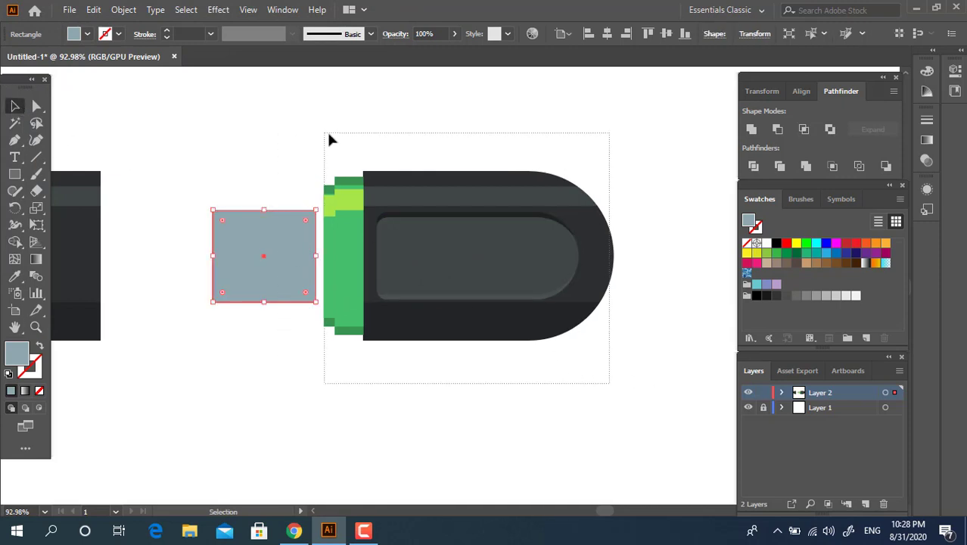
{"action": "left_click_drag", "start_coordinate": [328, 136], "coordinate": [328, 134]}
{"action": "right_click", "coordinate": [424, 231]}
{"action": "left_click", "coordinate": [456, 342]}
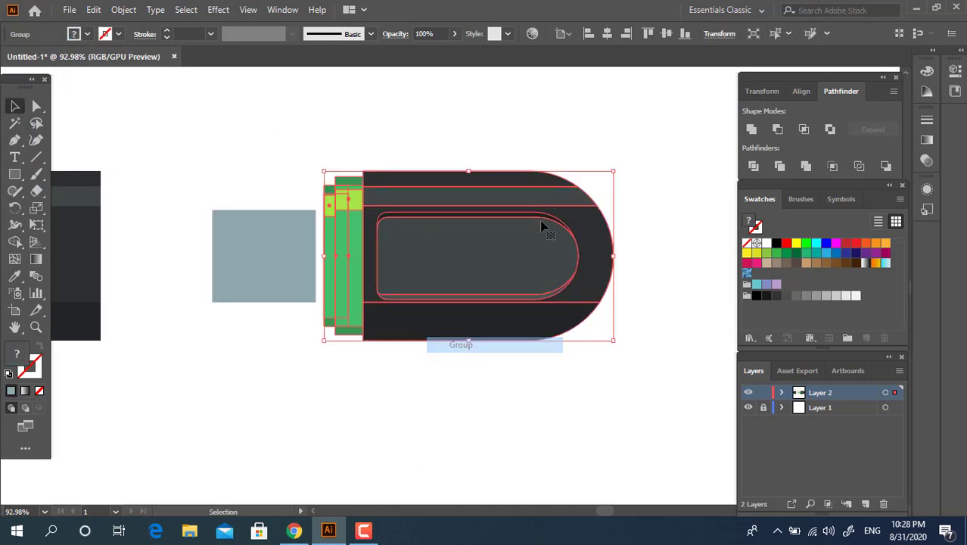
{"action": "left_click", "coordinate": [673, 201]}
Move the grey-blue rectangle to overlap the green section's left edge, vertically centred on it, and send it to the back.
{"action": "mouse_move", "coordinate": [278, 254]}
{"action": "left_mouse_down"}
{"action": "mouse_move", "coordinate": [292, 254]}
{"action": "mouse_move", "coordinate": [280, 241]}
{"action": "left_mouse_up"}
{"action": "key", "text": "z"}
{"action": "left_click", "coordinate": [15, 106]}
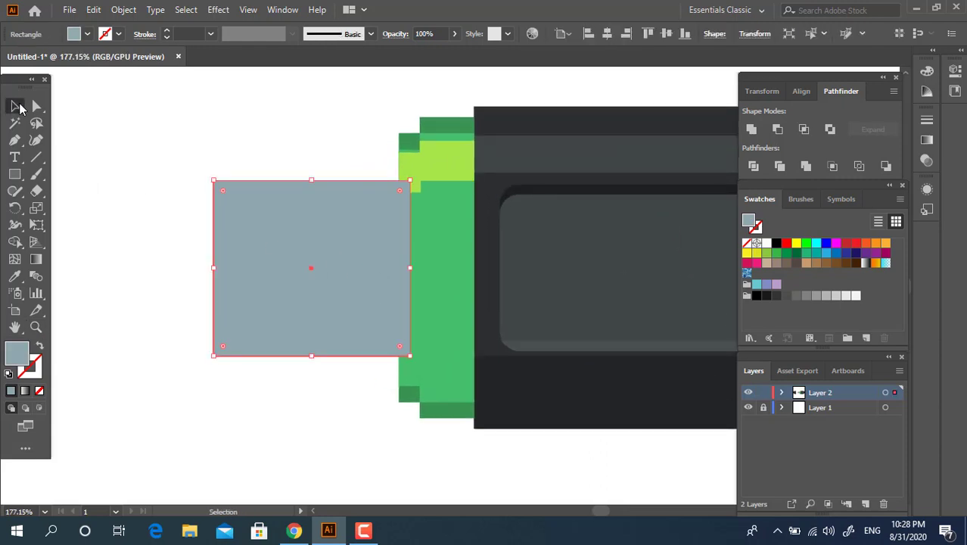
{"action": "right_click", "coordinate": [221, 230]}
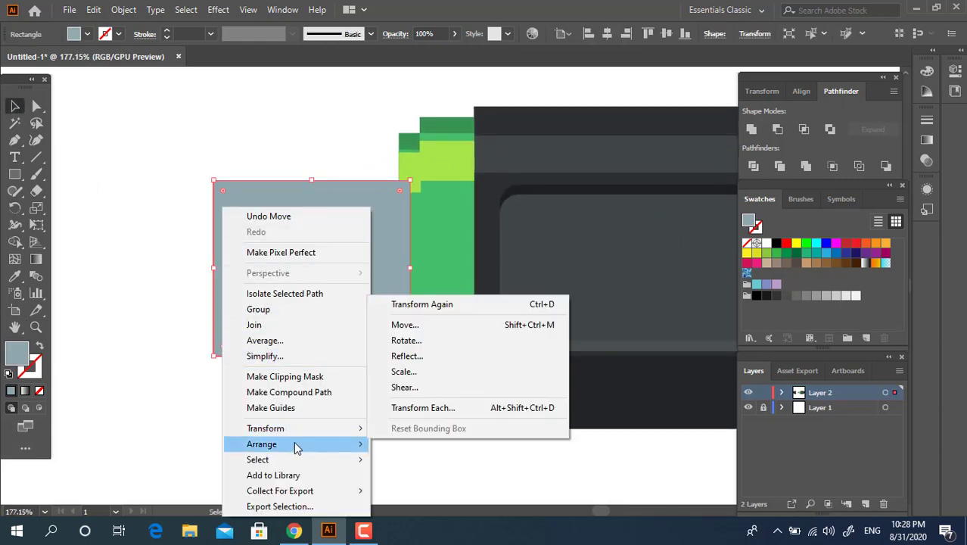
{"action": "mouse_move", "coordinate": [295, 444]}
{"action": "left_click", "coordinate": [405, 492]}
{"action": "left_click", "coordinate": [250, 153]}
Increase the grey-blue rectangle's height slightly and equally at both ends.
{"action": "key", "text": "z"}
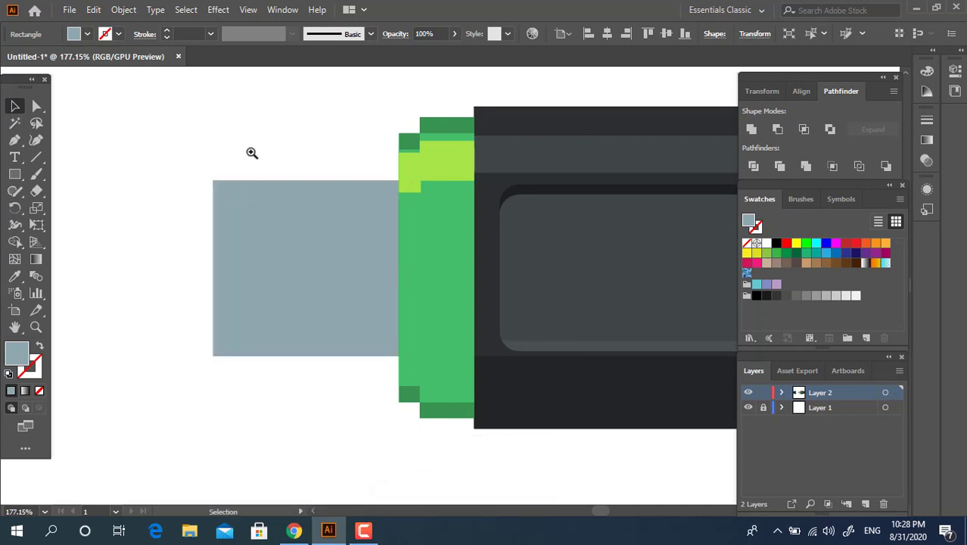
{"action": "left_click_drag", "start_coordinate": [249, 153], "coordinate": [190, 185]}
{"action": "left_click_drag", "start_coordinate": [365, 214], "coordinate": [401, 296]}
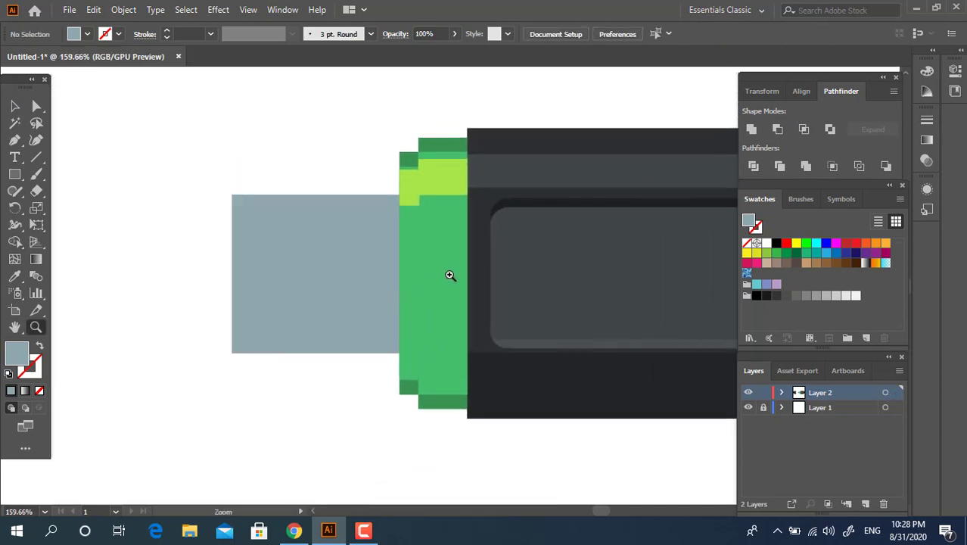
{"action": "mouse_move", "coordinate": [466, 240]}
{"action": "left_mouse_down"}
{"action": "mouse_move", "coordinate": [412, 246]}
{"action": "mouse_move", "coordinate": [462, 259]}
{"action": "left_mouse_up"}
{"action": "key", "text": "v"}
{"action": "left_click", "coordinate": [326, 289]}
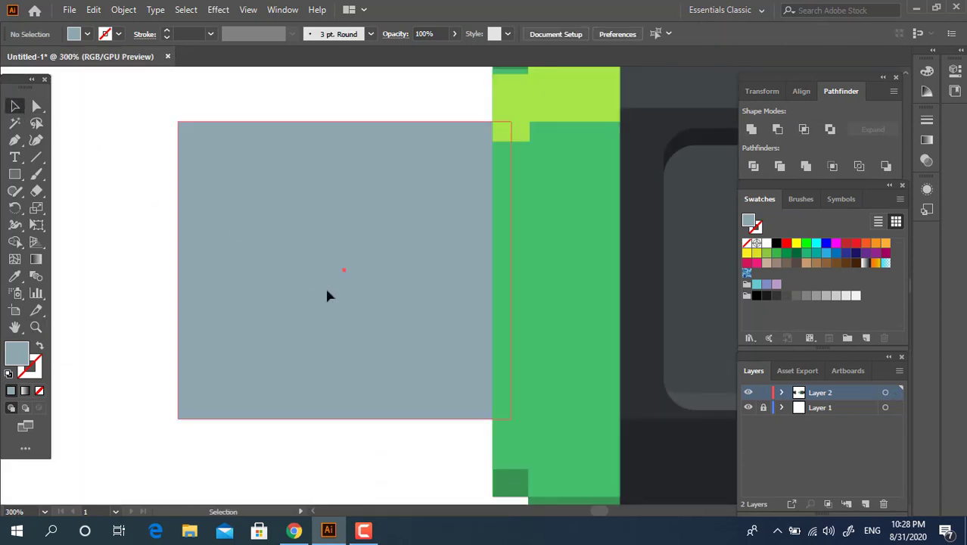
{"action": "left_click_drag", "start_coordinate": [345, 419], "coordinate": [345, 431]}
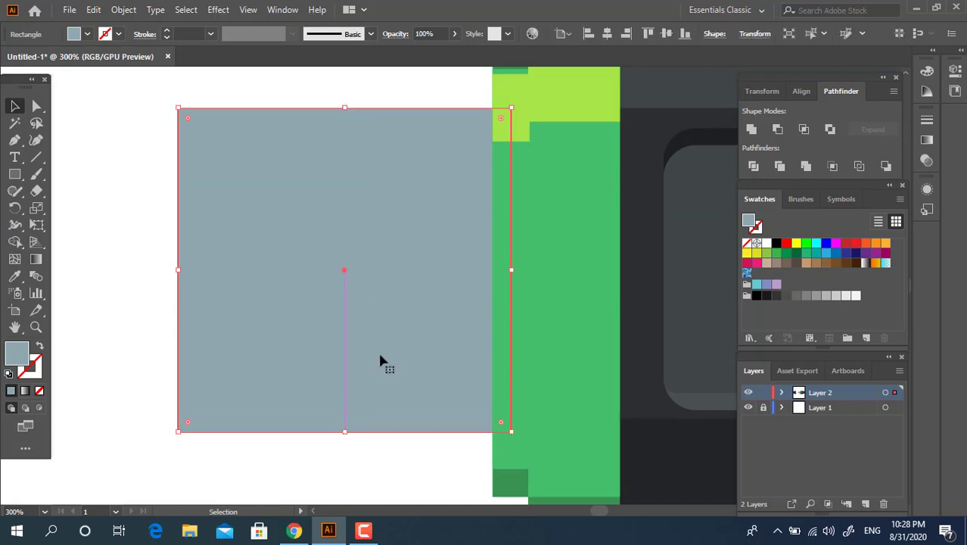
Draw a rectangle covering the upper half of the grey-blue block and a small one straddling its lower edge.
{"action": "key", "text": "z"}
{"action": "left_click_drag", "start_coordinate": [414, 290], "coordinate": [188, 289]}
{"action": "left_click_drag", "start_coordinate": [479, 308], "coordinate": [344, 302]}
{"action": "left_click_drag", "start_coordinate": [147, 259], "coordinate": [216, 285]}
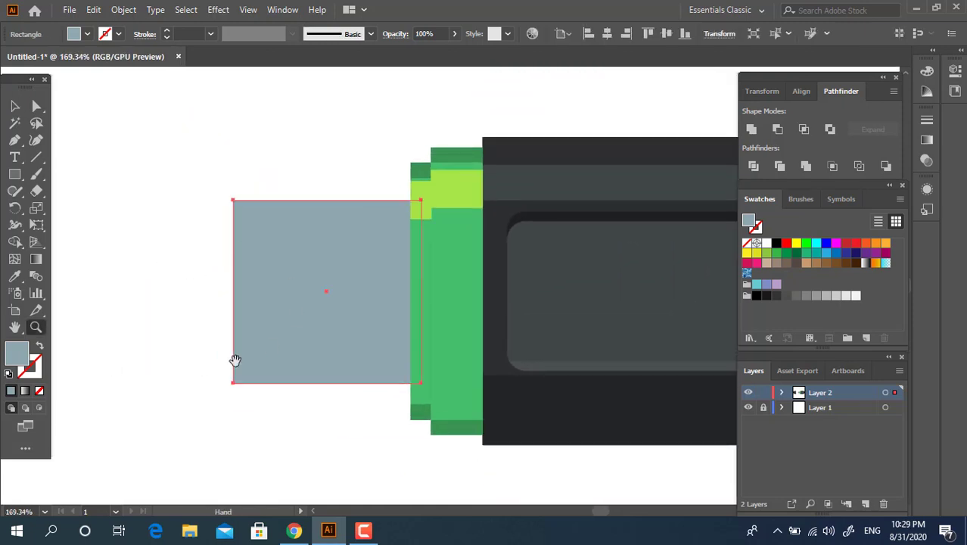
{"action": "left_click_drag", "start_coordinate": [235, 358], "coordinate": [208, 335]}
{"action": "left_click", "coordinate": [16, 175]}
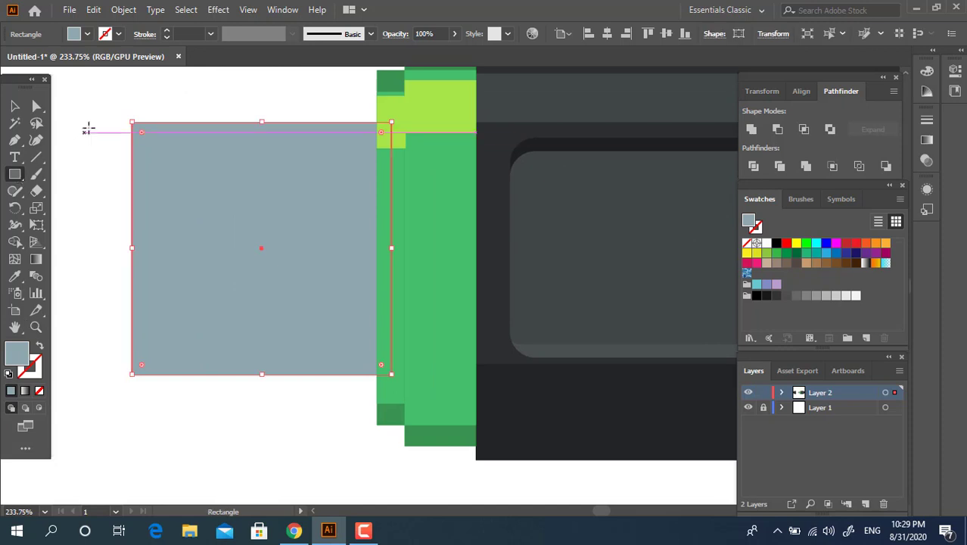
{"action": "mouse_move", "coordinate": [115, 122]}
{"action": "left_mouse_down"}
{"action": "mouse_move", "coordinate": [206, 215]}
{"action": "mouse_move", "coordinate": [376, 271]}
{"action": "mouse_move", "coordinate": [391, 248]}
{"action": "left_mouse_up"}
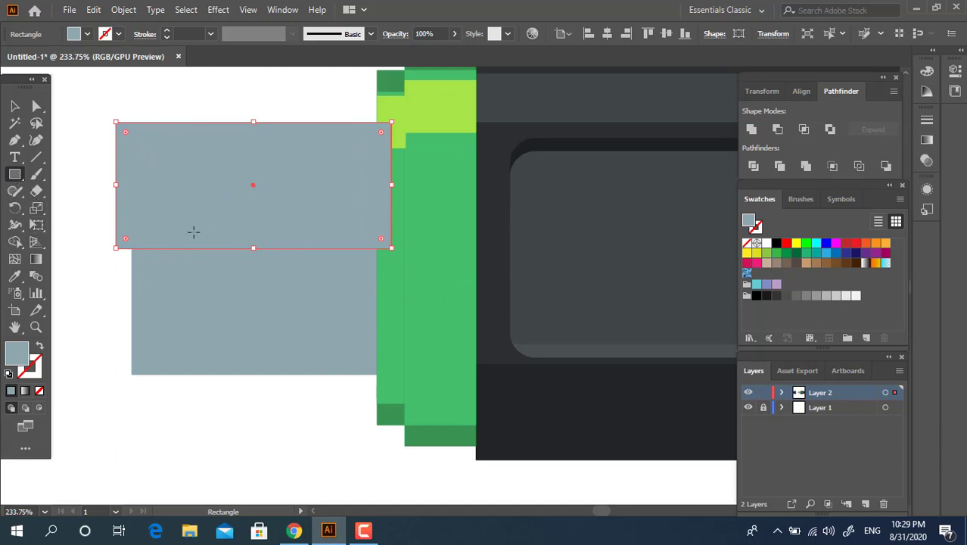
{"action": "left_click_drag", "start_coordinate": [177, 232], "coordinate": [225, 265]}
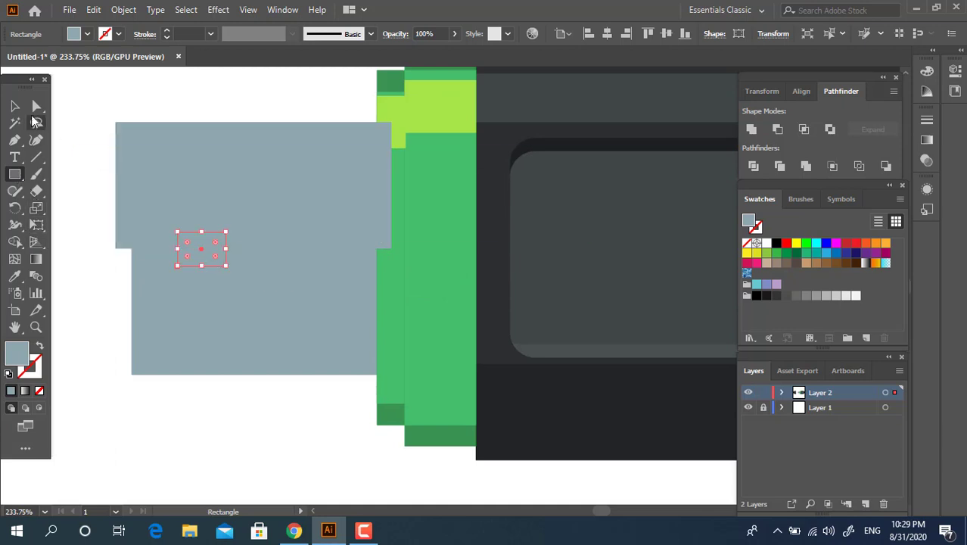
Fill both the upper-half rectangle and the small rectangle with the darker grey-blue 7C9096.
{"action": "key", "text": "v"}
{"action": "left_click", "coordinate": [162, 222], "text": "shift"}
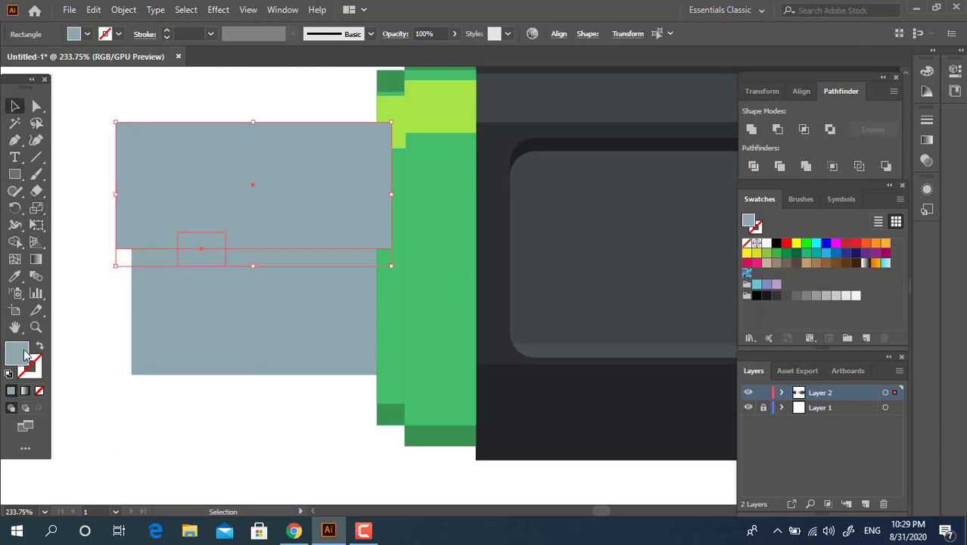
{"action": "left_click", "coordinate": [48, 124]}
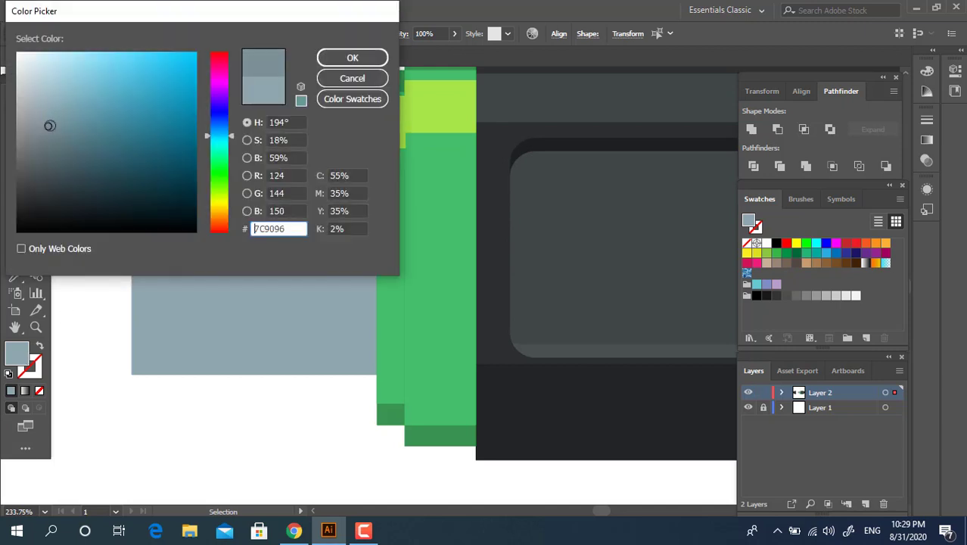
{"action": "left_click", "coordinate": [375, 58]}
{"action": "left_click", "coordinate": [339, 473]}
Duplicate the small dark rectangle horizontally to the right and group the two small rectangles.
{"action": "left_click_drag", "start_coordinate": [230, 263], "coordinate": [330, 264]}
{"action": "left_click", "coordinate": [223, 263], "text": "shift"}
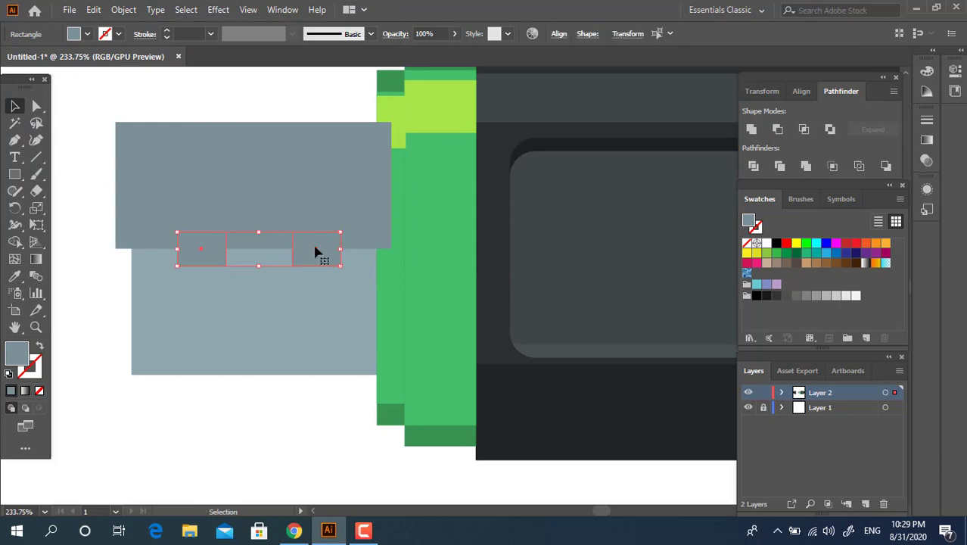
{"action": "right_click", "coordinate": [315, 253]}
{"action": "left_click", "coordinate": [349, 308]}
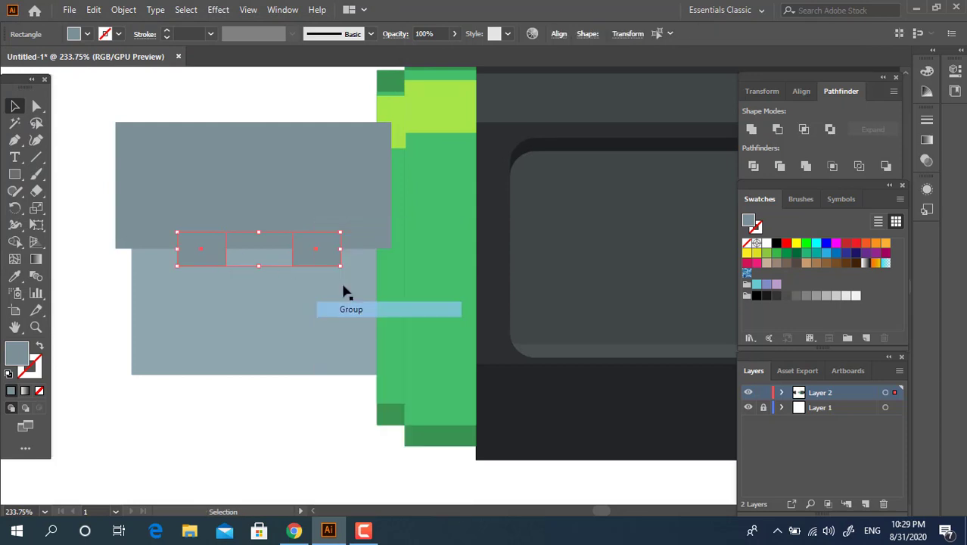
Centre the small rectangle pair and the upper-half rectangle horizontally, aligned to the selection.
{"action": "left_click", "coordinate": [283, 194], "text": "shift"}
{"action": "left_click", "coordinate": [561, 34]}
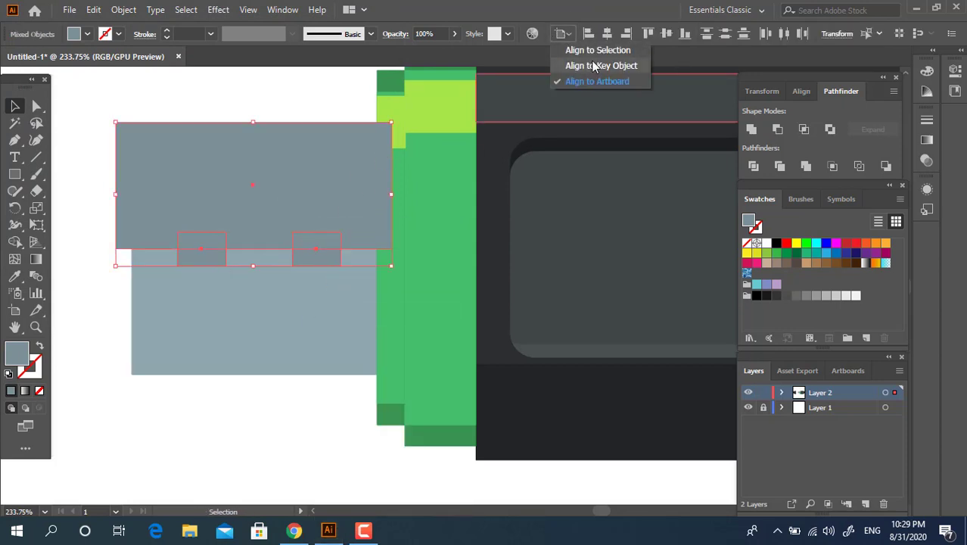
{"action": "left_click", "coordinate": [600, 47]}
{"action": "left_click", "coordinate": [305, 470]}
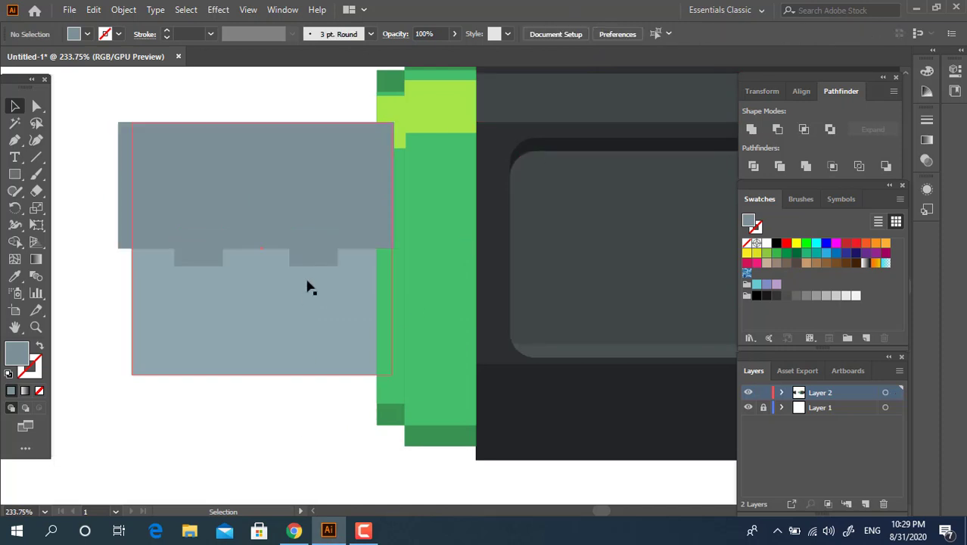
Divide the toothed dark shape with the grey-blue block, ungroup the pieces and delete the dark part overhanging the block's outer end.
{"action": "left_click", "coordinate": [307, 216]}
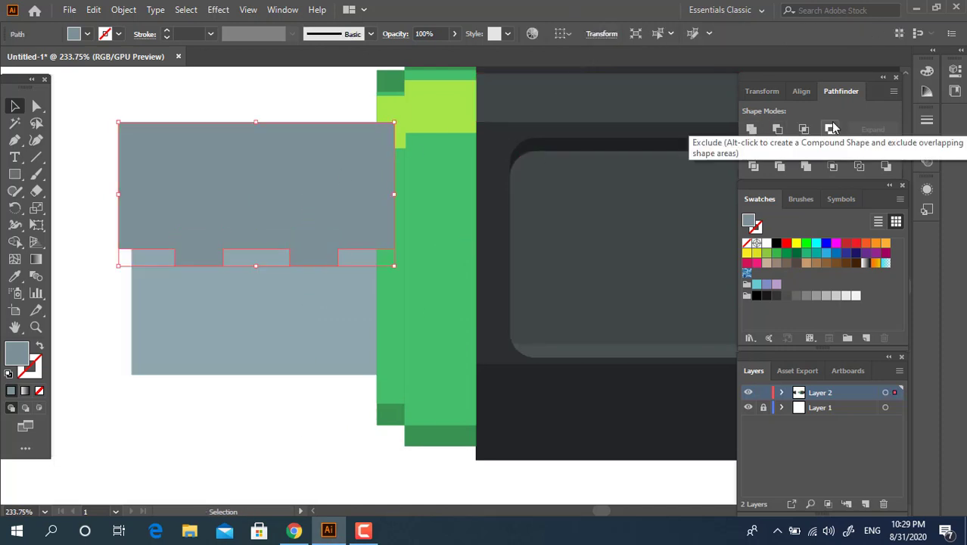
{"action": "key", "text": "ctrl+a"}
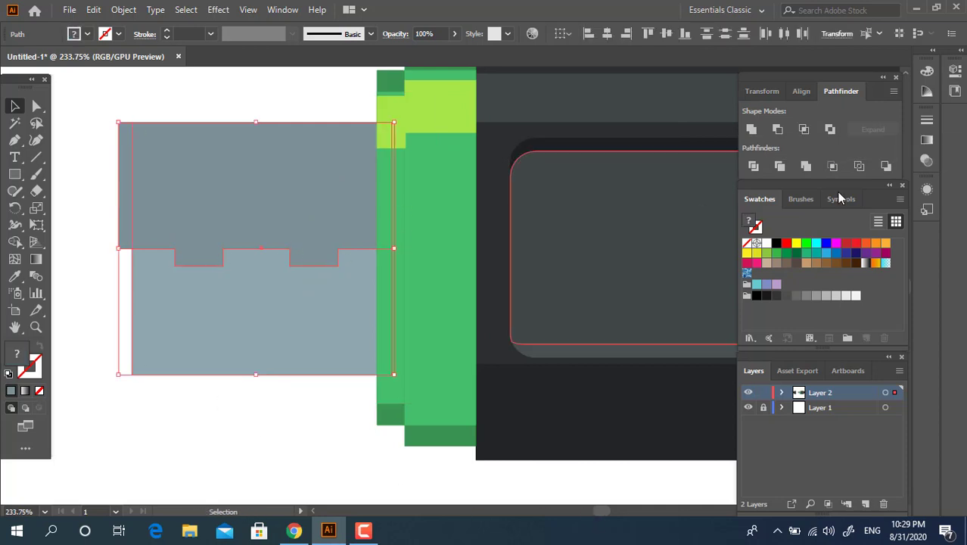
{"action": "left_click", "coordinate": [753, 166]}
{"action": "right_click", "coordinate": [286, 267]}
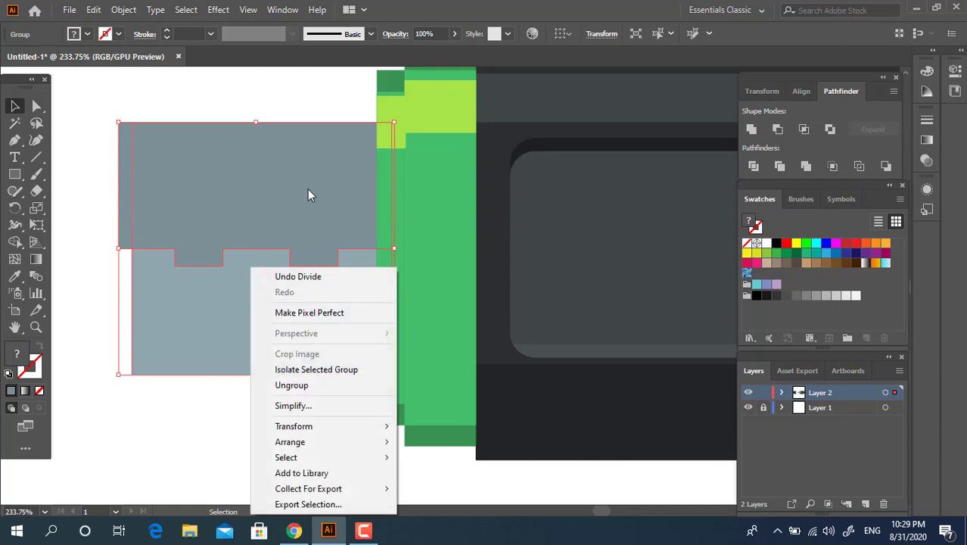
{"action": "left_click", "coordinate": [318, 385]}
{"action": "left_click", "coordinate": [75, 157]}
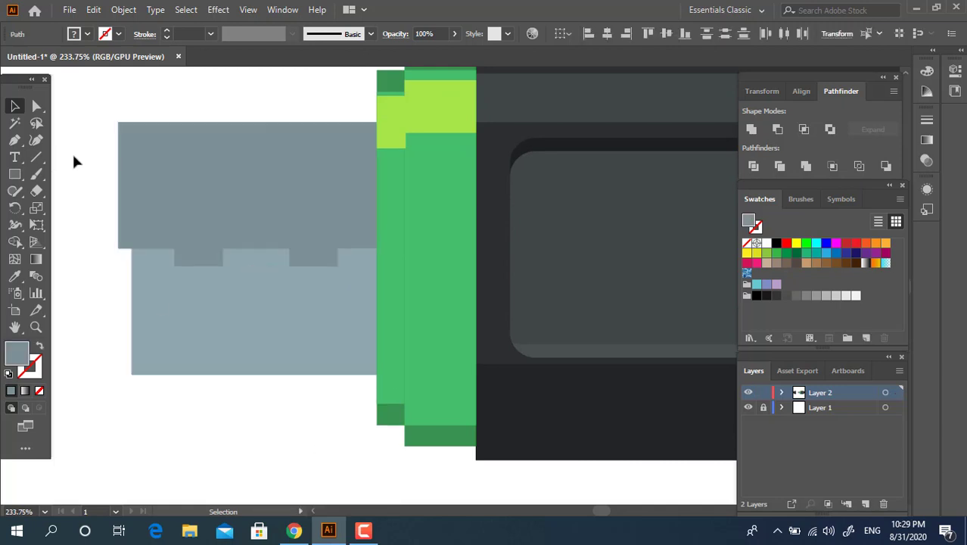
{"action": "left_click", "coordinate": [130, 229]}
{"action": "key", "text": "Delete"}
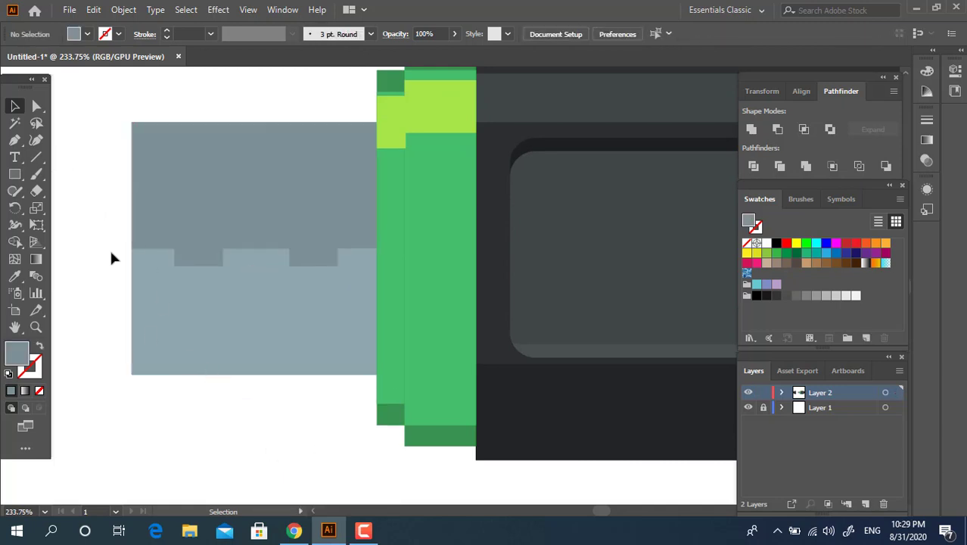
Draw a small upright rectangle in the upper half of the connector and fill it with dark grey.
{"action": "left_click", "coordinate": [17, 175]}
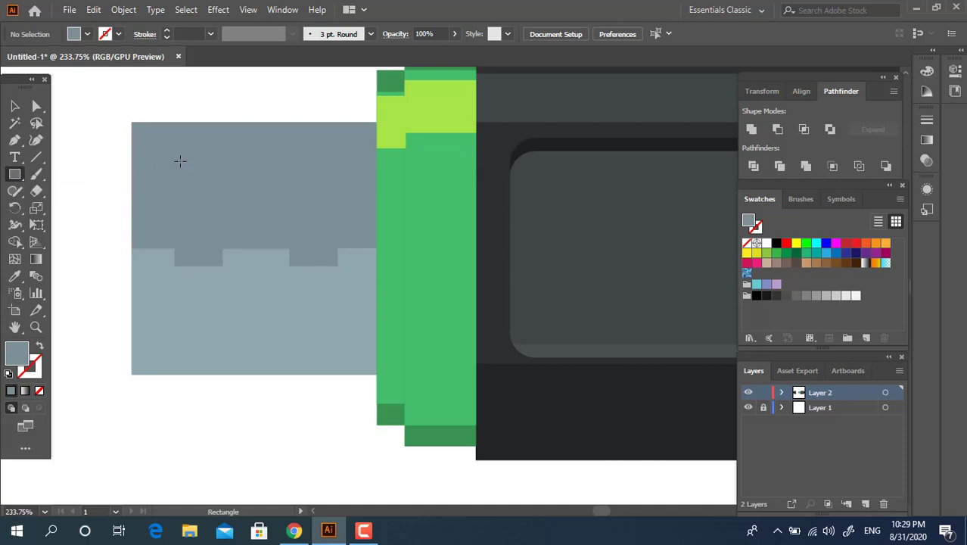
{"action": "mouse_move", "coordinate": [231, 173]}
{"action": "left_mouse_down"}
{"action": "mouse_move", "coordinate": [272, 229]}
{"action": "mouse_move", "coordinate": [267, 218]}
{"action": "left_mouse_up"}
{"action": "double_click", "coordinate": [12, 360]}
{"action": "left_click_drag", "start_coordinate": [53, 136], "coordinate": [46, 177]}
Duplicate the small dark rectangle straight down into the lower half of the connector.
{"action": "key", "text": "z"}
{"action": "left_click_drag", "start_coordinate": [229, 179], "coordinate": [325, 234]}
{"action": "left_click", "coordinate": [14, 106]}
{"action": "left_click_drag", "start_coordinate": [259, 212], "coordinate": [299, 392]}
{"action": "left_click", "coordinate": [274, 68]}
Group the two small dark rectangles on the connector.
{"action": "key", "text": "z"}
{"action": "left_click_drag", "start_coordinate": [307, 191], "coordinate": [50, 212]}
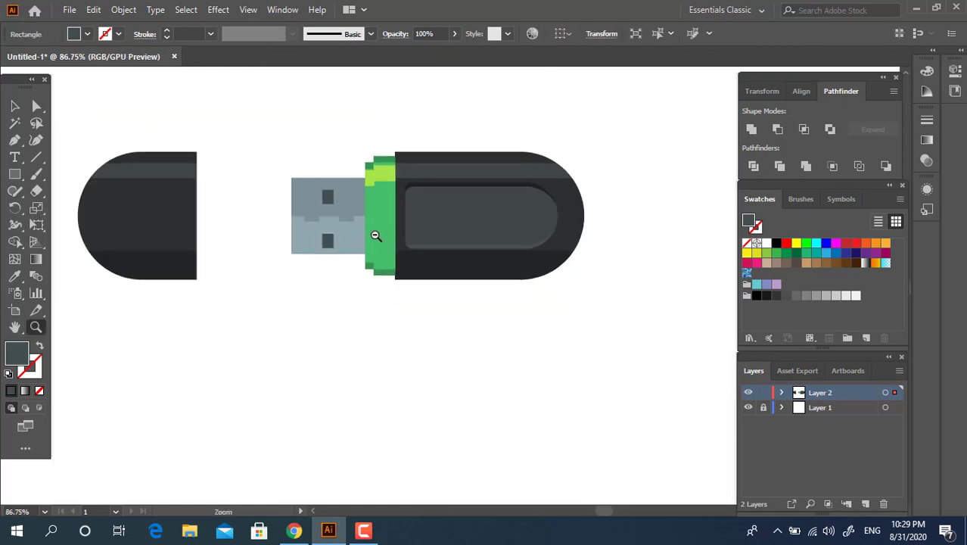
{"action": "left_click_drag", "start_coordinate": [377, 235], "coordinate": [522, 283]}
{"action": "left_click_drag", "start_coordinate": [265, 244], "coordinate": [297, 251]}
{"action": "key", "text": "space"}
{"action": "left_click_drag", "start_coordinate": [297, 250], "coordinate": [326, 319]}
{"action": "left_click_drag", "start_coordinate": [286, 301], "coordinate": [332, 319]}
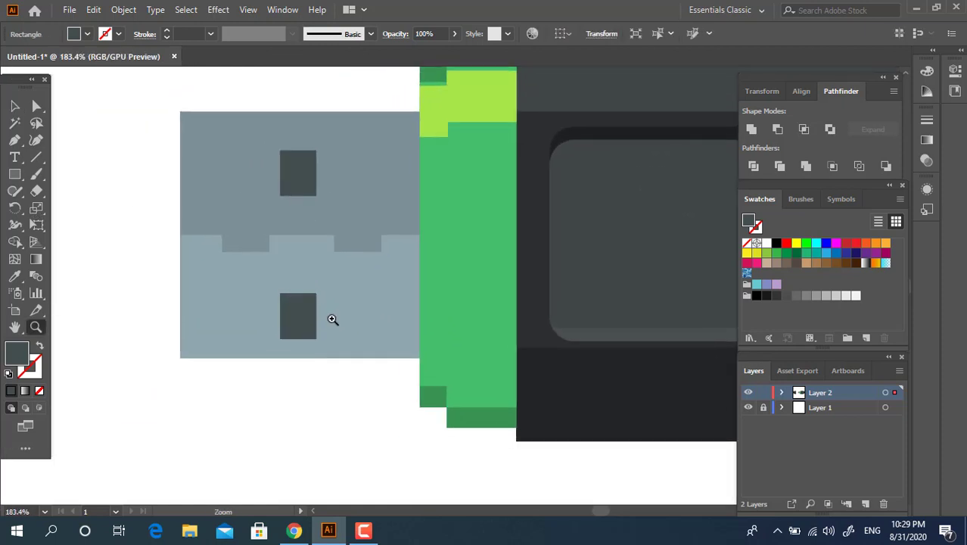
{"action": "left_click", "coordinate": [14, 106]}
{"action": "left_click", "coordinate": [297, 172], "text": "shift"}
{"action": "right_click", "coordinate": [299, 170]}
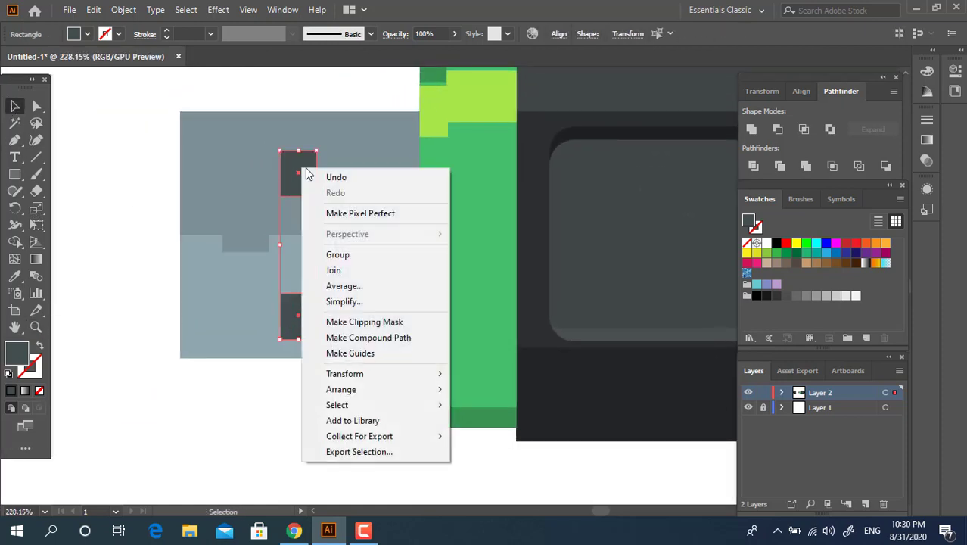
{"action": "left_click", "coordinate": [357, 256]}
Try to centre the connector, green section and body parts vertically on each other, and undo the alignment.
{"action": "key", "text": "z"}
{"action": "left_click_drag", "start_coordinate": [384, 320], "coordinate": [424, 319]}
{"action": "left_click_drag", "start_coordinate": [400, 257], "coordinate": [296, 246]}
{"action": "left_click_drag", "start_coordinate": [496, 208], "coordinate": [392, 176]}
{"action": "left_click_drag", "start_coordinate": [673, 225], "coordinate": [583, 235]}
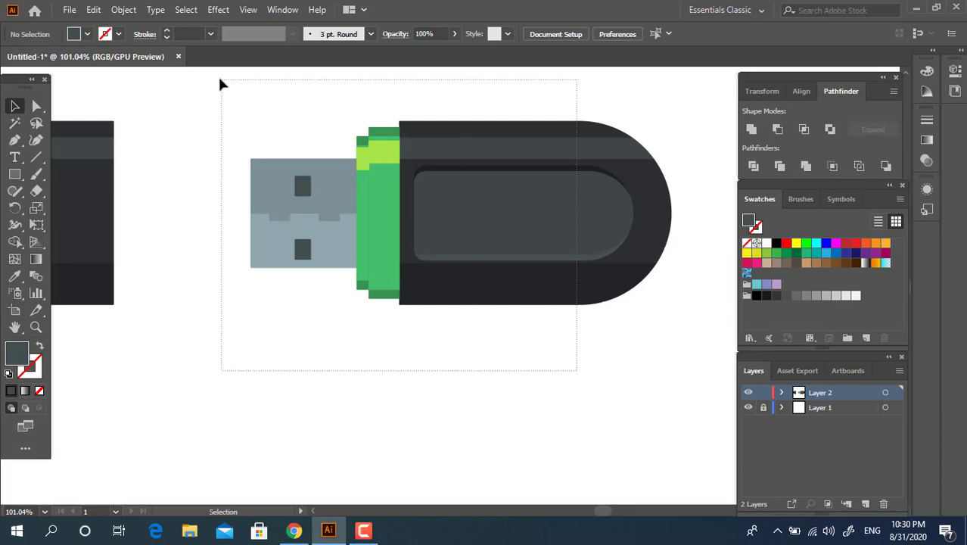
{"action": "left_click_drag", "start_coordinate": [219, 83], "coordinate": [219, 74]}
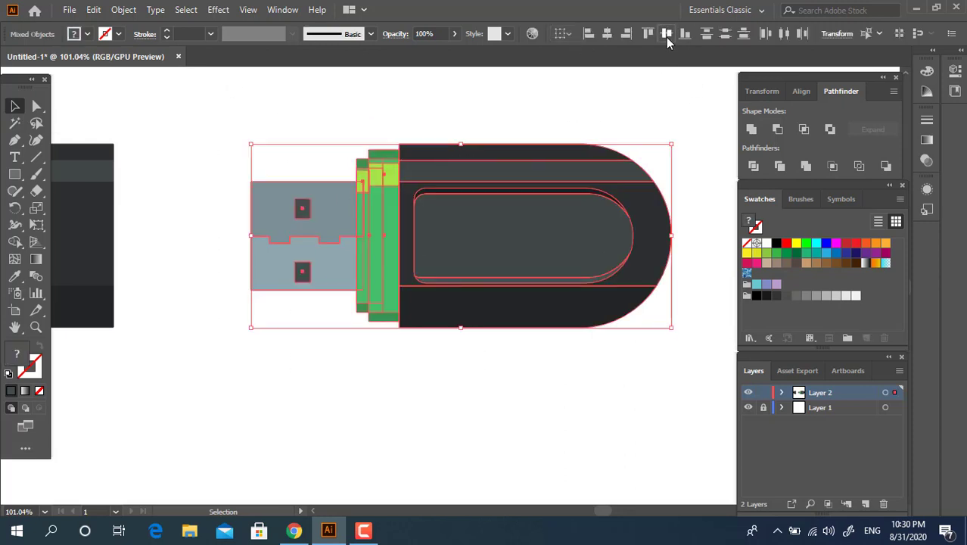
{"action": "left_click", "coordinate": [665, 35]}
{"action": "key", "text": "ctrl+z"}
Group the light and dark grey-blue pieces that form the metal connector.
{"action": "left_click", "coordinate": [260, 356]}
{"action": "left_click_drag", "start_coordinate": [261, 323], "coordinate": [197, 186]}
{"action": "right_click", "coordinate": [261, 220]}
{"action": "left_click", "coordinate": [310, 315]}
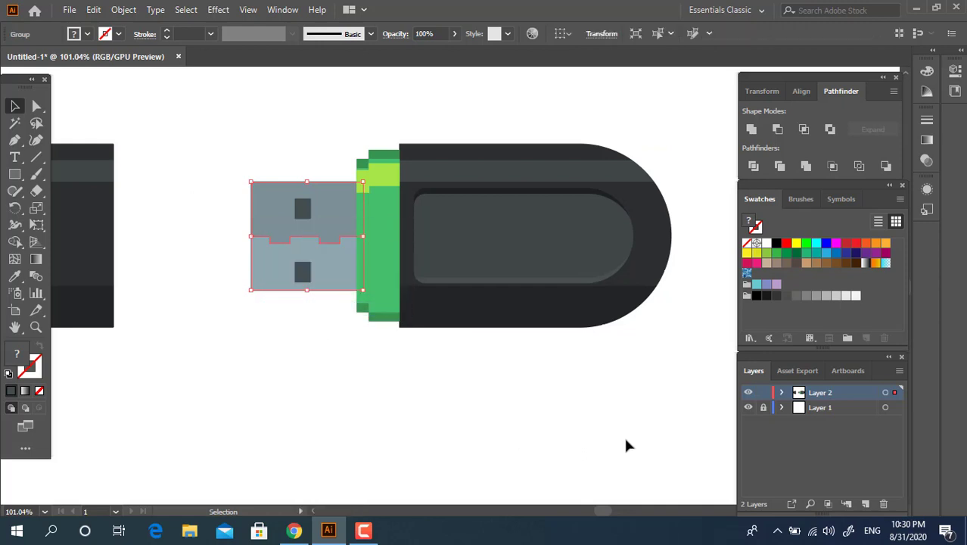
Select the connector, green section and body together and align their vertical centres.
{"action": "left_click_drag", "start_coordinate": [626, 443], "coordinate": [245, 133]}
{"action": "left_click", "coordinate": [666, 34]}
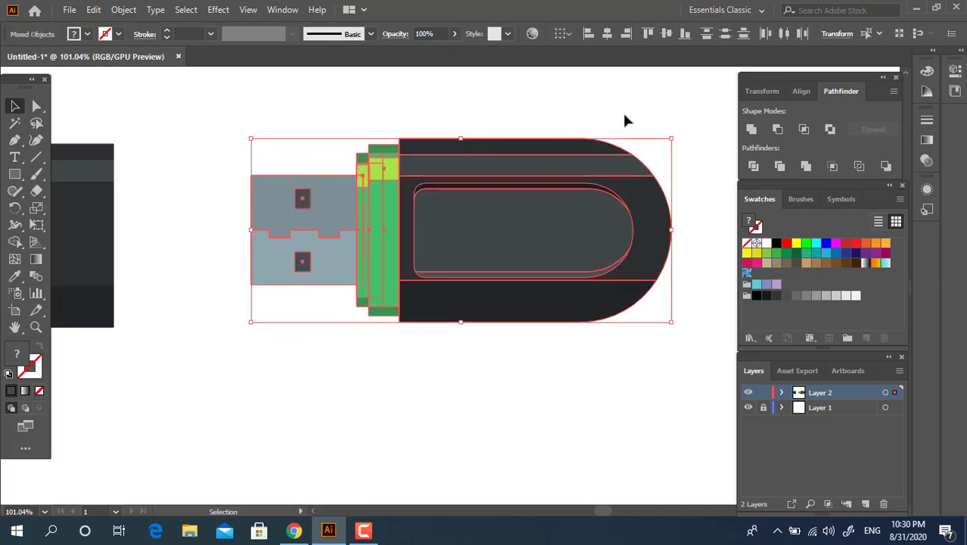
{"action": "left_click", "coordinate": [617, 98]}
{"action": "left_click_drag", "start_coordinate": [529, 104], "coordinate": [477, 112]}
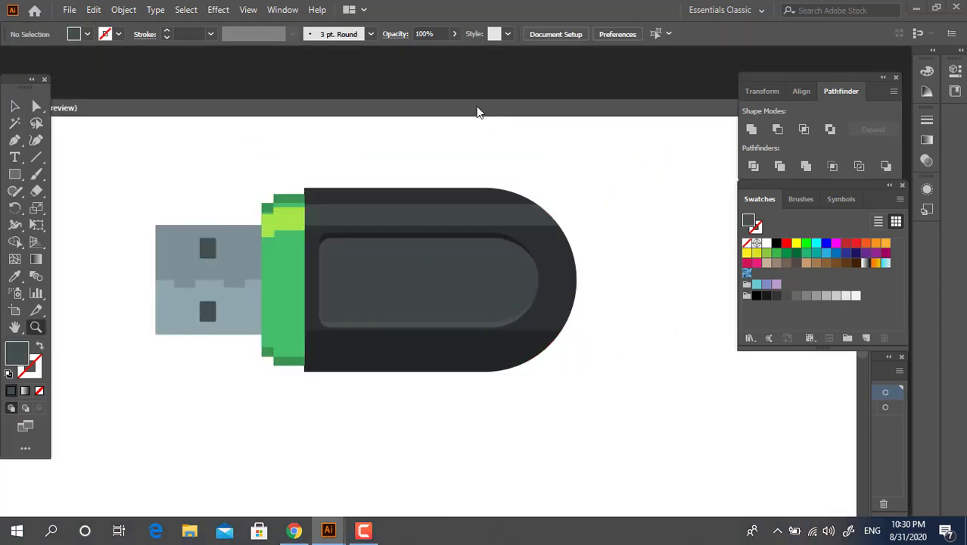
{"action": "left_click_drag", "start_coordinate": [493, 72], "coordinate": [498, 53]}
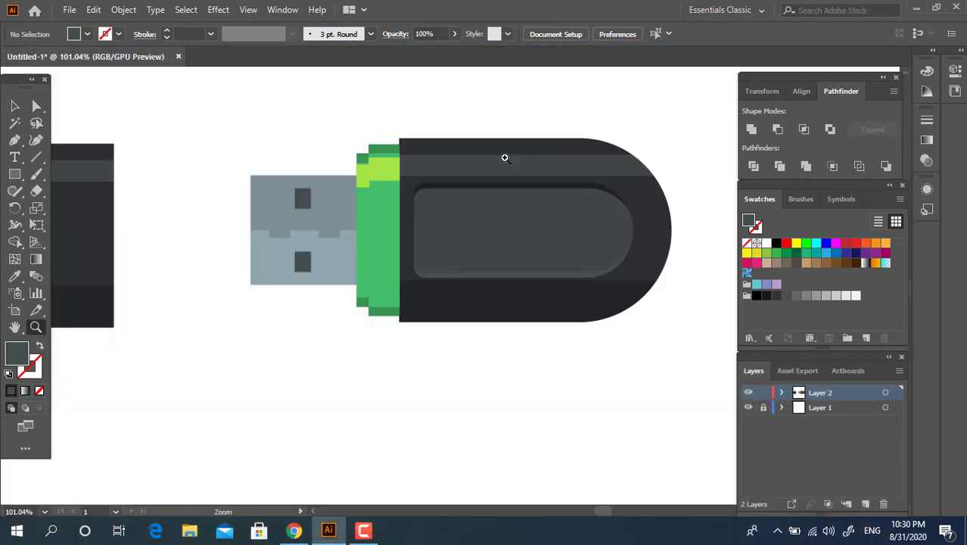
Select the separated cap along with the whole drive and align their vertical centres.
{"action": "scroll", "coordinate": [504, 156], "scroll_direction": "down", "scroll_amount": 2}
{"action": "left_click_drag", "start_coordinate": [445, 207], "coordinate": [441, 286]}
{"action": "mouse_move", "coordinate": [441, 286]}
{"action": "left_mouse_down"}
{"action": "mouse_move", "coordinate": [475, 335]}
{"action": "mouse_move", "coordinate": [435, 273]}
{"action": "left_mouse_up"}
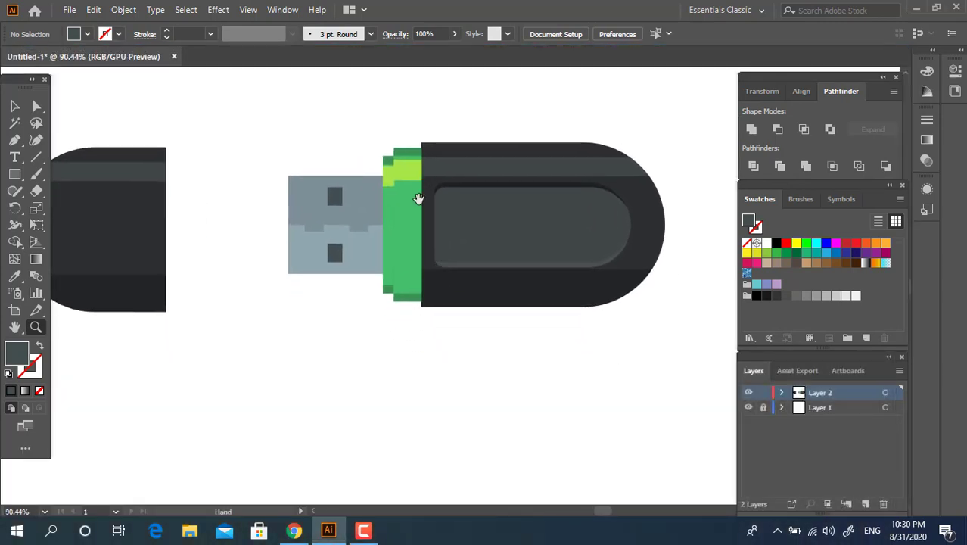
{"action": "left_click_drag", "start_coordinate": [418, 199], "coordinate": [429, 196]}
{"action": "left_click_drag", "start_coordinate": [316, 206], "coordinate": [396, 197]}
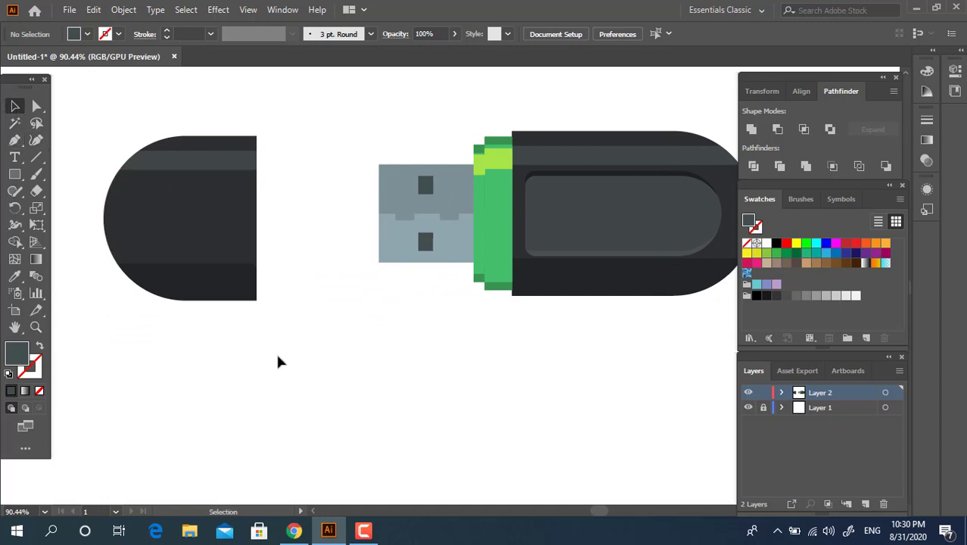
{"action": "key", "text": "z"}
{"action": "left_click_drag", "start_coordinate": [448, 315], "coordinate": [379, 314]}
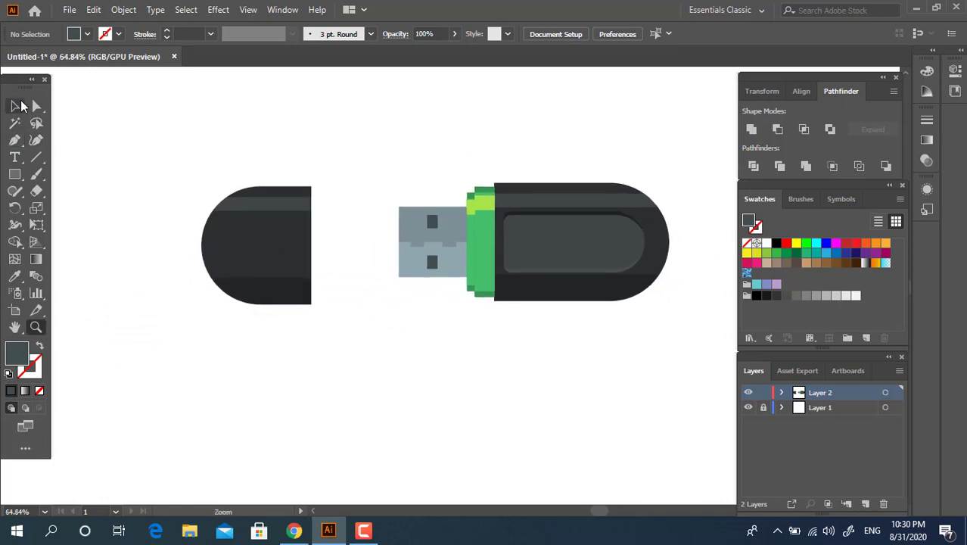
{"action": "left_click_drag", "start_coordinate": [235, 158], "coordinate": [236, 159]}
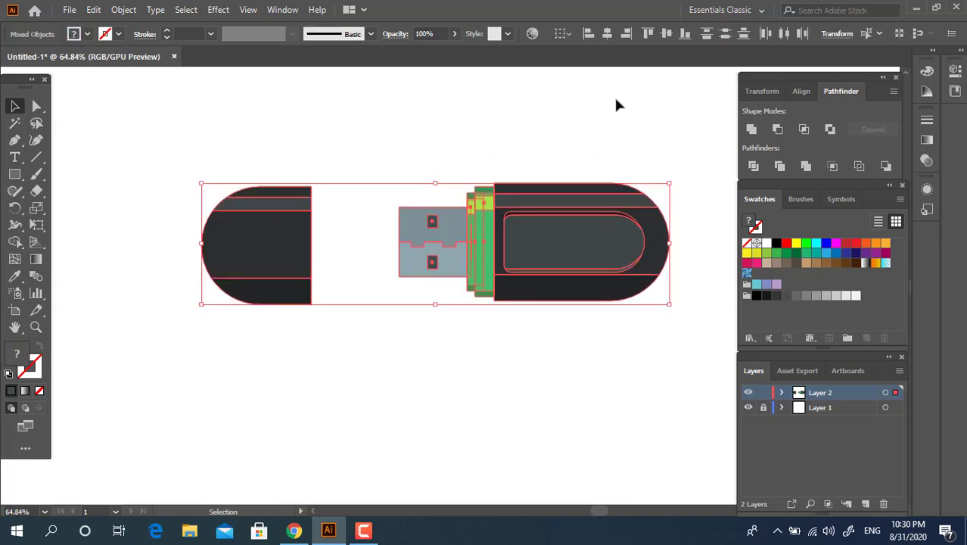
{"action": "left_click", "coordinate": [666, 35]}
{"action": "left_click", "coordinate": [620, 111]}
{"action": "key", "text": "z"}
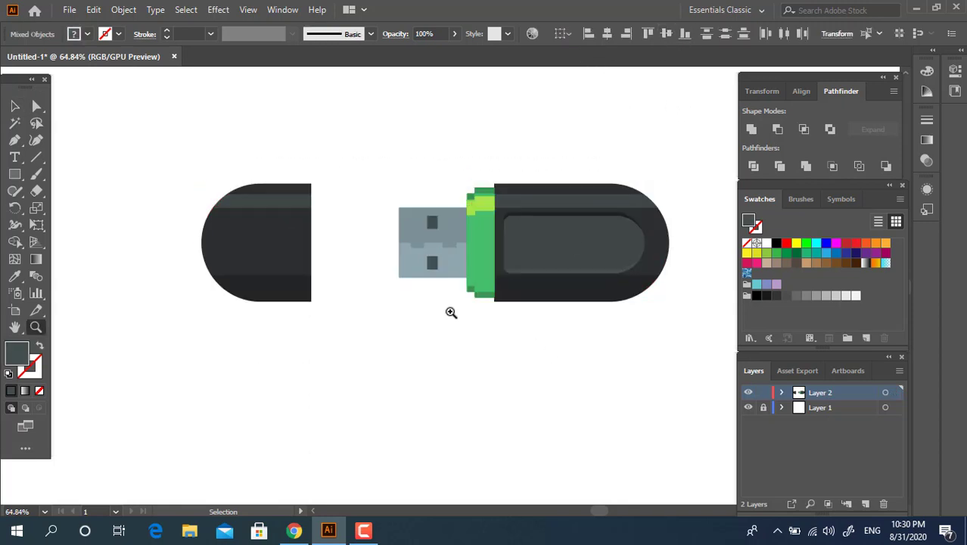
Draw a small circle between the recessed panel and the rounded end of the drive body.
{"action": "left_click_drag", "start_coordinate": [453, 312], "coordinate": [422, 259]}
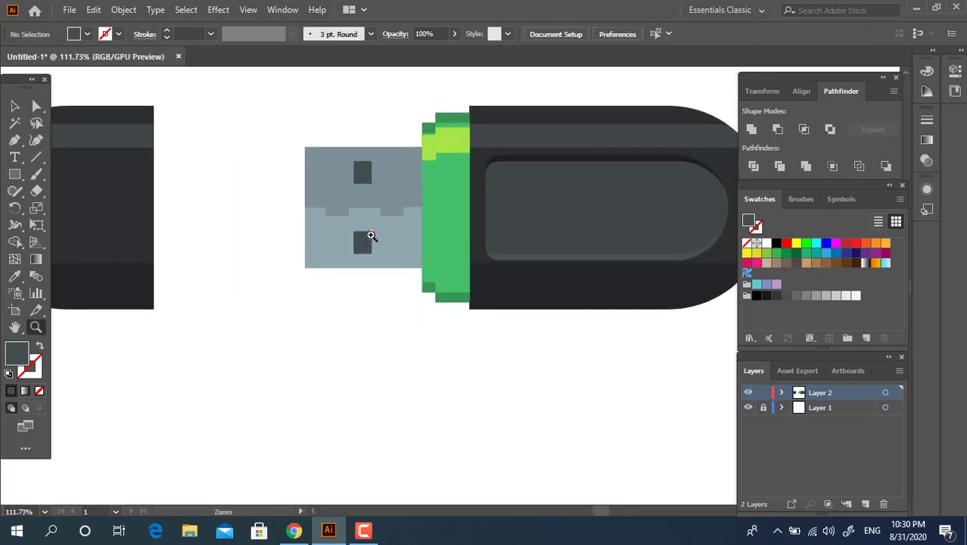
{"action": "left_click_drag", "start_coordinate": [372, 235], "coordinate": [440, 271]}
{"action": "left_click_drag", "start_coordinate": [525, 293], "coordinate": [133, 262]}
{"action": "left_click_drag", "start_coordinate": [212, 233], "coordinate": [309, 341]}
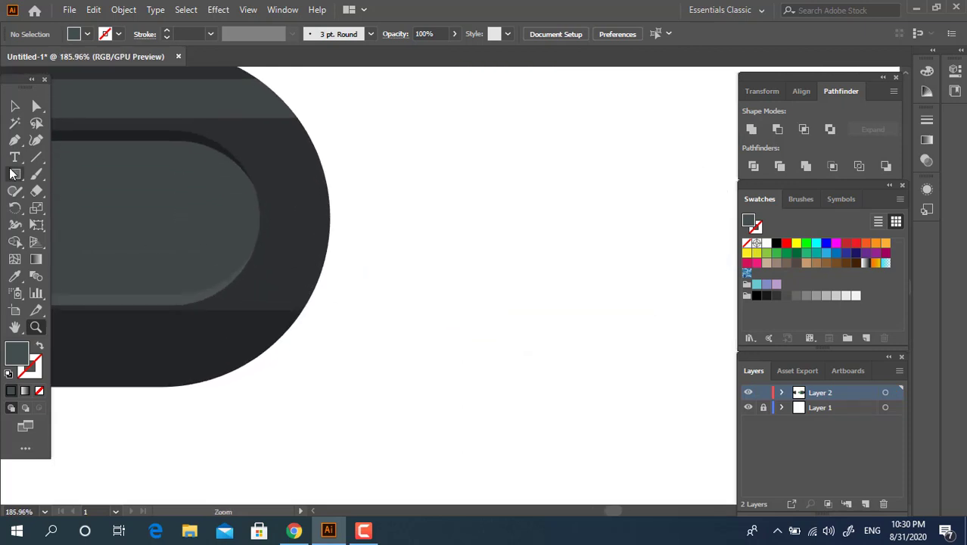
{"action": "left_click_drag", "start_coordinate": [11, 174], "coordinate": [82, 205]}
{"action": "left_click_drag", "start_coordinate": [287, 201], "coordinate": [327, 239]}
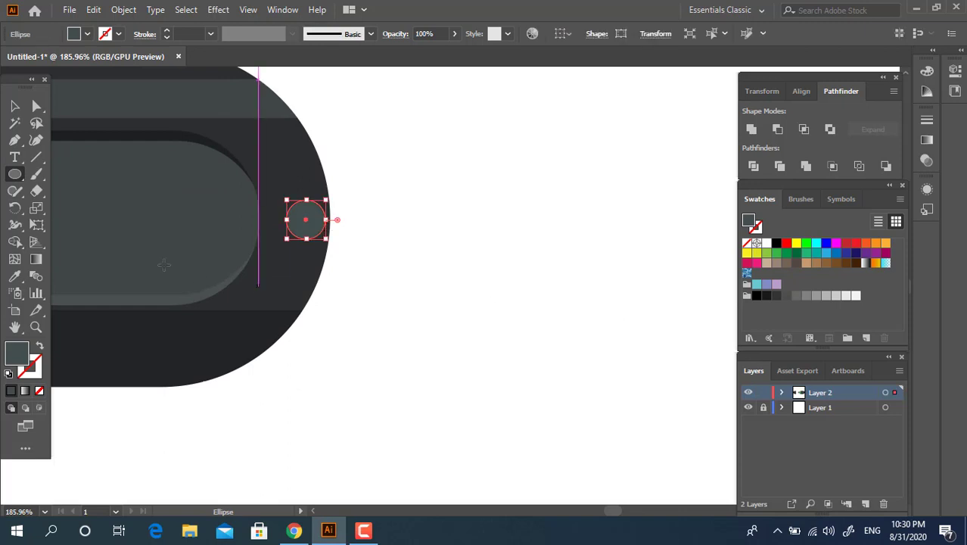
{"action": "key", "text": "z"}
{"action": "left_click_drag", "start_coordinate": [420, 263], "coordinate": [544, 355]}
{"action": "left_click_drag", "start_coordinate": [255, 201], "coordinate": [289, 235]}
{"action": "left_click", "coordinate": [15, 106]}
{"action": "left_click", "coordinate": [354, 205]}
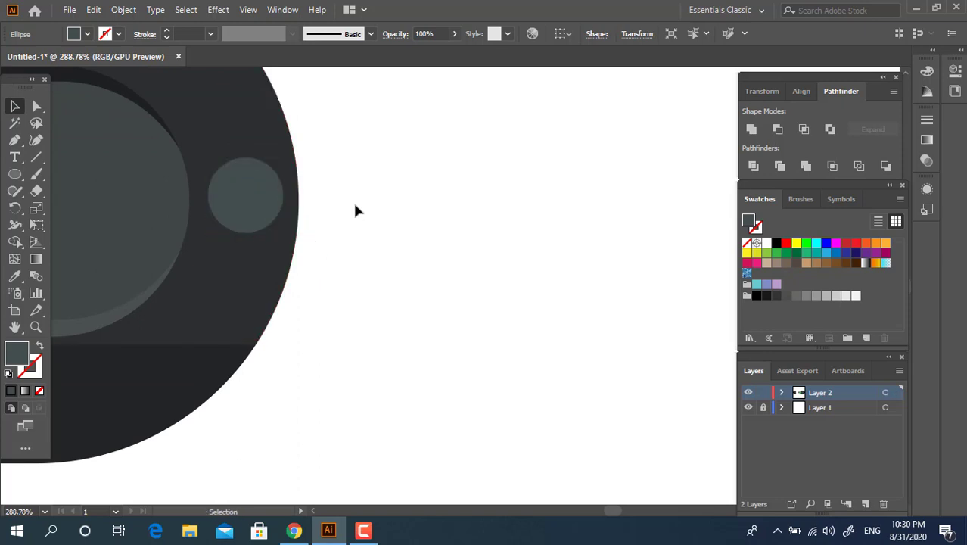
Divide the body and green section with the small circle, ungroup the pieces and select the circle.
{"action": "key", "text": "z"}
{"action": "left_click_drag", "start_coordinate": [355, 205], "coordinate": [331, 157]}
{"action": "left_click", "coordinate": [350, 213]}
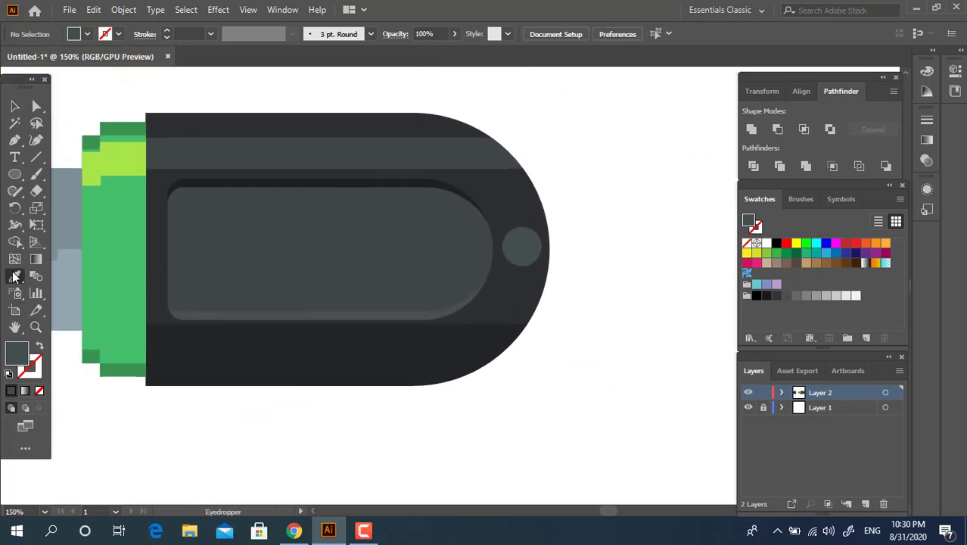
{"action": "left_click", "coordinate": [14, 106]}
{"action": "left_click_drag", "start_coordinate": [544, 252], "coordinate": [543, 254]}
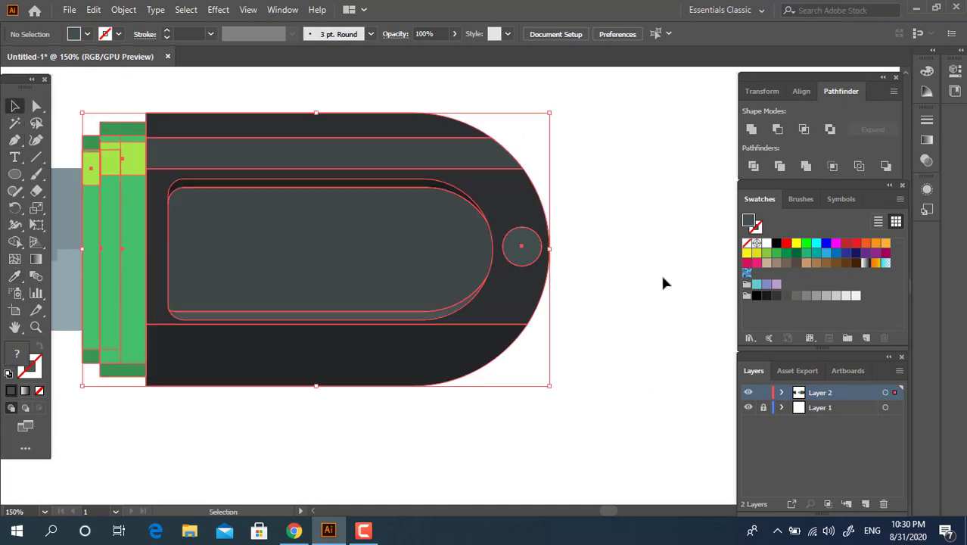
{"action": "right_click", "coordinate": [562, 264]}
{"action": "right_click", "coordinate": [521, 256]}
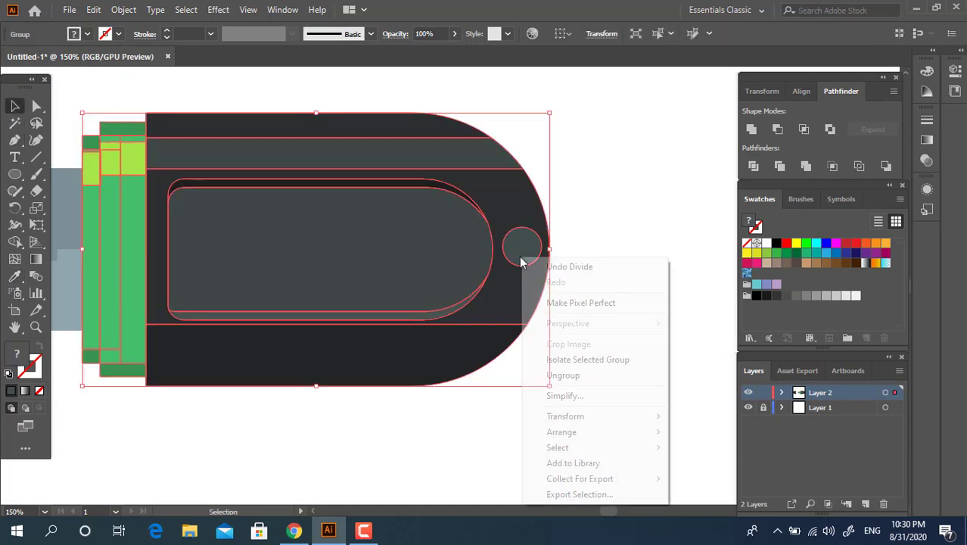
{"action": "left_click", "coordinate": [595, 374]}
{"action": "left_click", "coordinate": [593, 318]}
{"action": "left_click", "coordinate": [515, 255]}
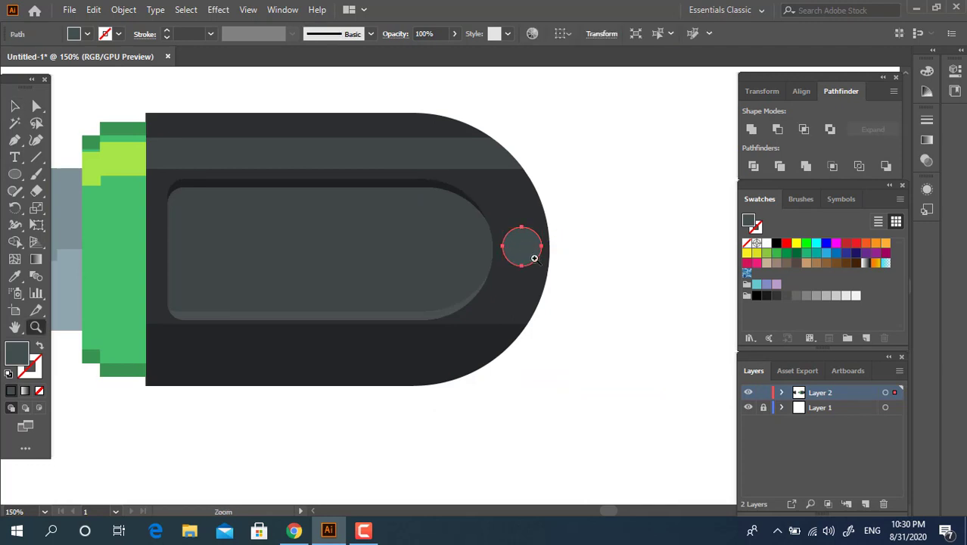
Duplicate the circle with a slight offset down and to the left, and enlarge the copy slightly.
{"action": "scroll", "coordinate": [542, 246], "scroll_direction": "up", "scroll_amount": 3}
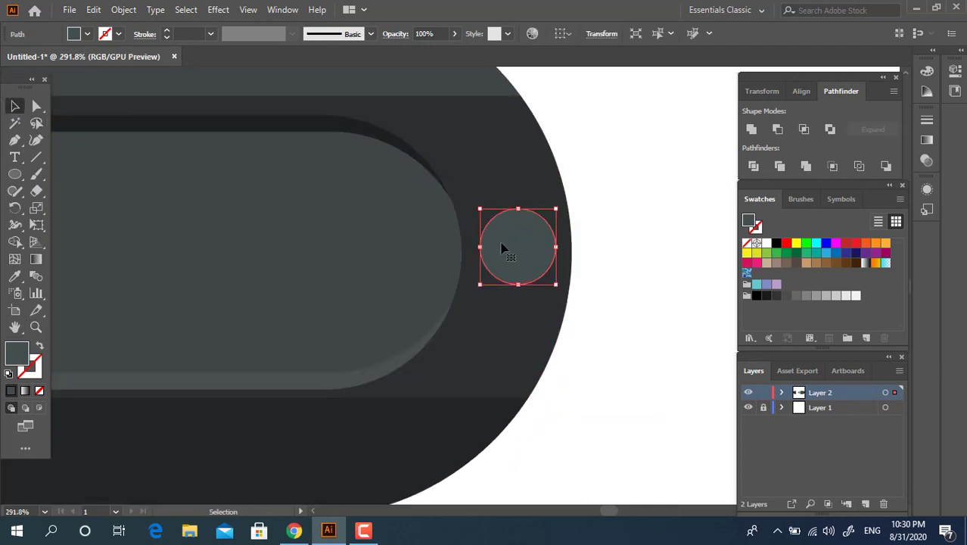
{"action": "mouse_move", "coordinate": [503, 248]}
{"action": "left_mouse_down"}
{"action": "mouse_move", "coordinate": [494, 253]}
{"action": "mouse_move", "coordinate": [519, 256]}
{"action": "left_mouse_up"}
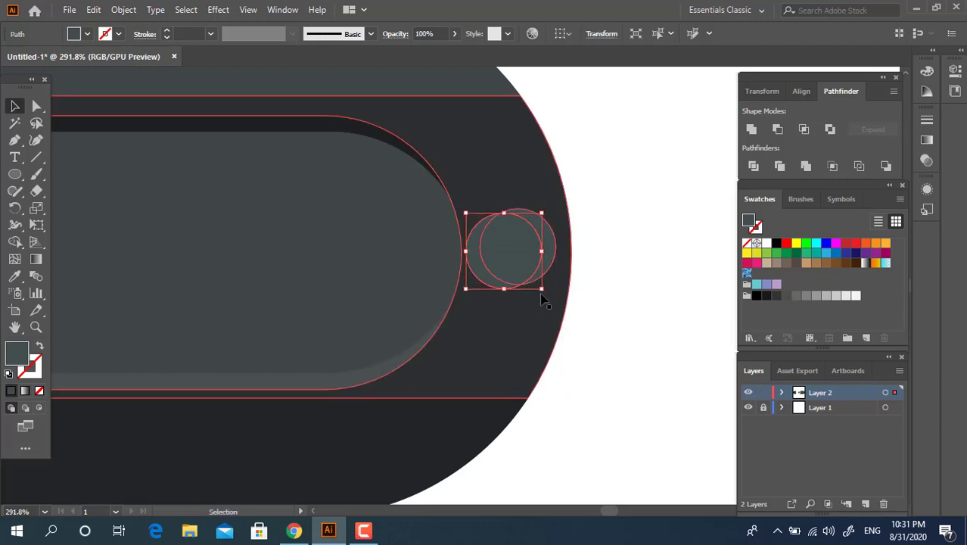
{"action": "left_click_drag", "start_coordinate": [541, 288], "coordinate": [550, 294]}
{"action": "left_click_drag", "start_coordinate": [522, 263], "coordinate": [538, 274]}
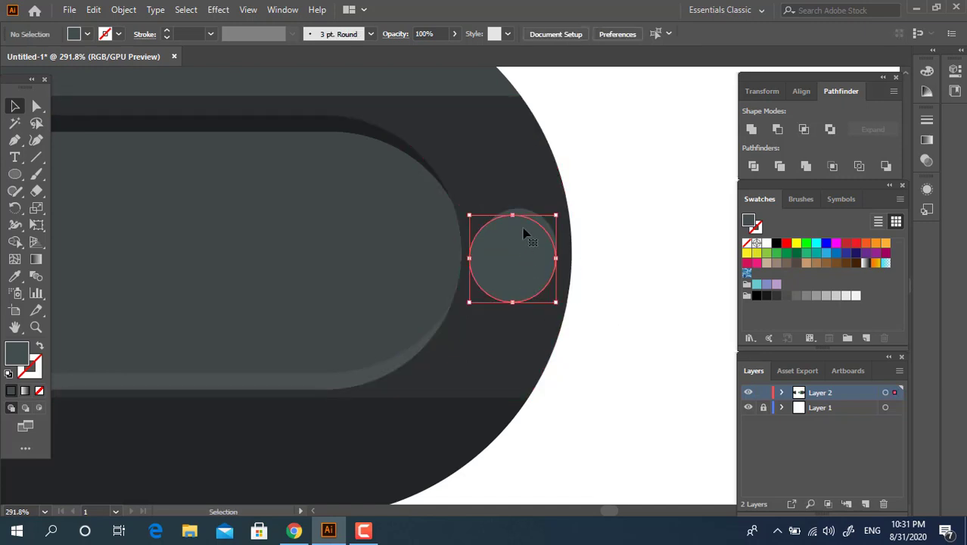
Divide the two overlapping circles and ungroup the resulting pieces.
{"action": "left_click", "coordinate": [550, 231]}
{"action": "left_click", "coordinate": [511, 292], "text": "shift"}
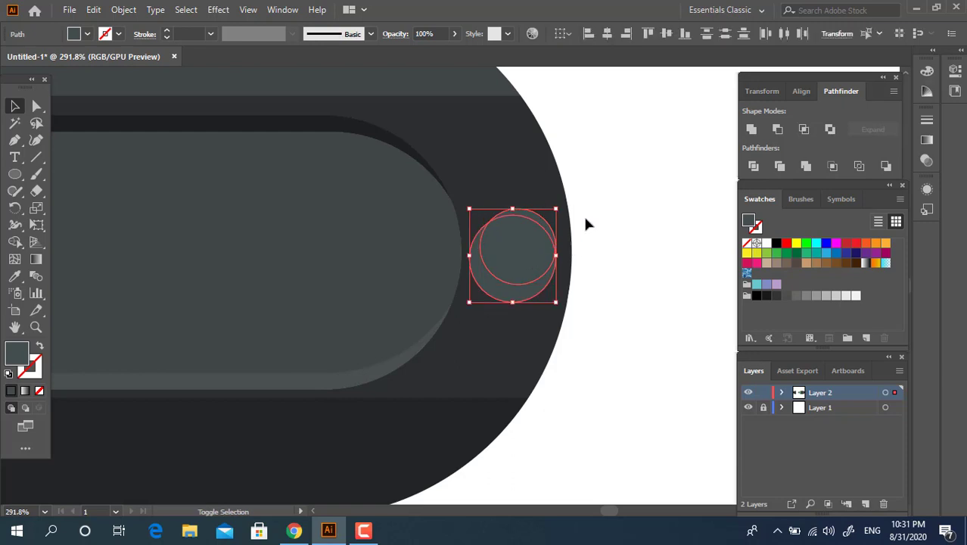
{"action": "left_click", "coordinate": [754, 166]}
{"action": "right_click", "coordinate": [606, 251]}
{"action": "right_click", "coordinate": [536, 253]}
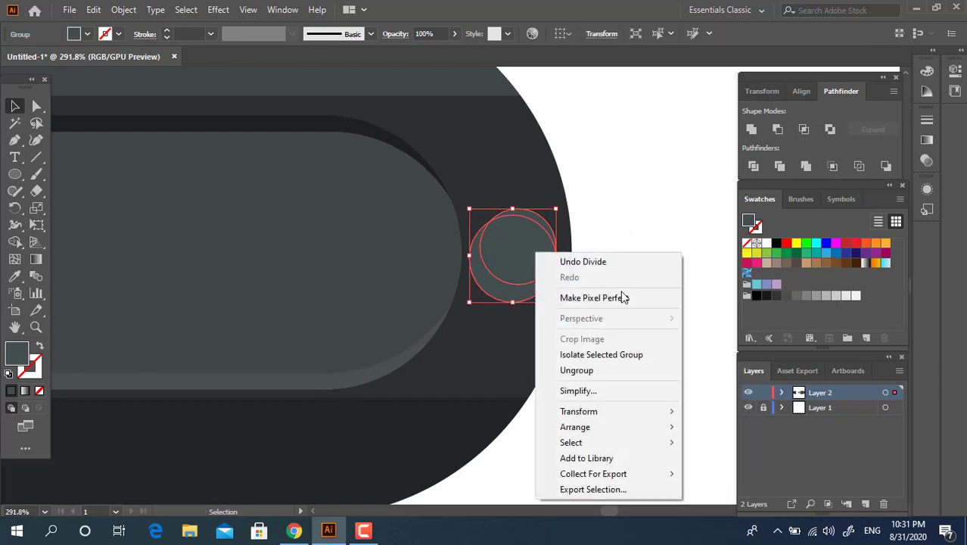
{"action": "left_click", "coordinate": [574, 371]}
Delete the lower crescent and the overlapping middle piece of the circles, keeping the thin upper crescent.
{"action": "left_click", "coordinate": [552, 292]}
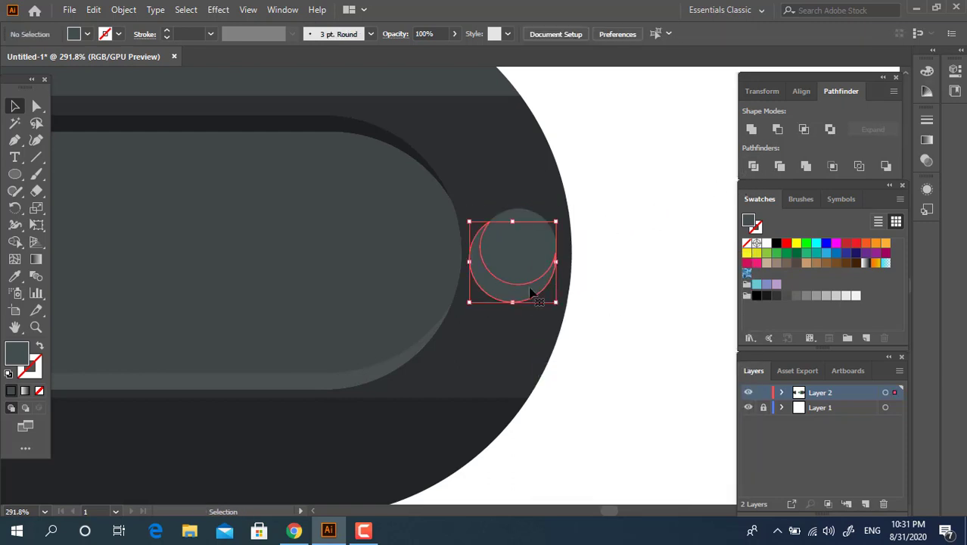
{"action": "left_click", "coordinate": [520, 270]}
{"action": "key", "text": "Delete"}
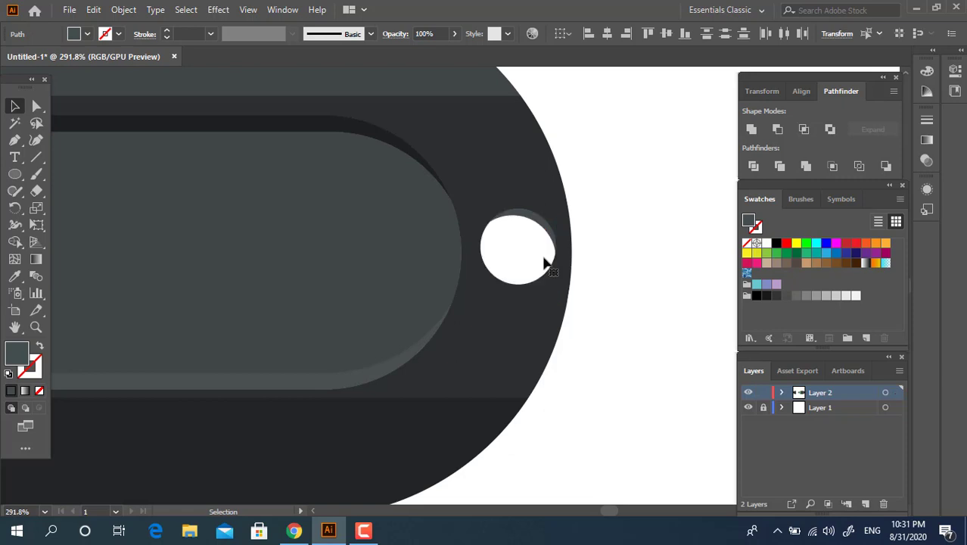
Recolour the thin crescent above the keyring hole with the darkest shade sampled from the body inset's upper shadow, and deselect it.
{"action": "left_click", "coordinate": [541, 229]}
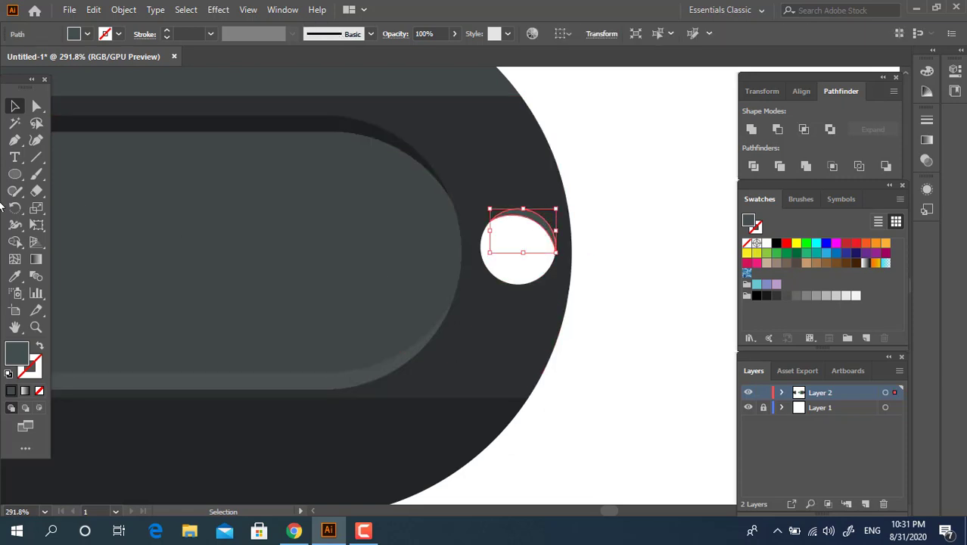
{"action": "left_click", "coordinate": [14, 276]}
{"action": "left_click", "coordinate": [244, 123]}
{"action": "key", "text": "z"}
{"action": "left_click_drag", "start_coordinate": [531, 239], "coordinate": [272, 233]}
{"action": "key", "text": "space"}
{"action": "left_click_drag", "start_coordinate": [272, 233], "coordinate": [293, 285]}
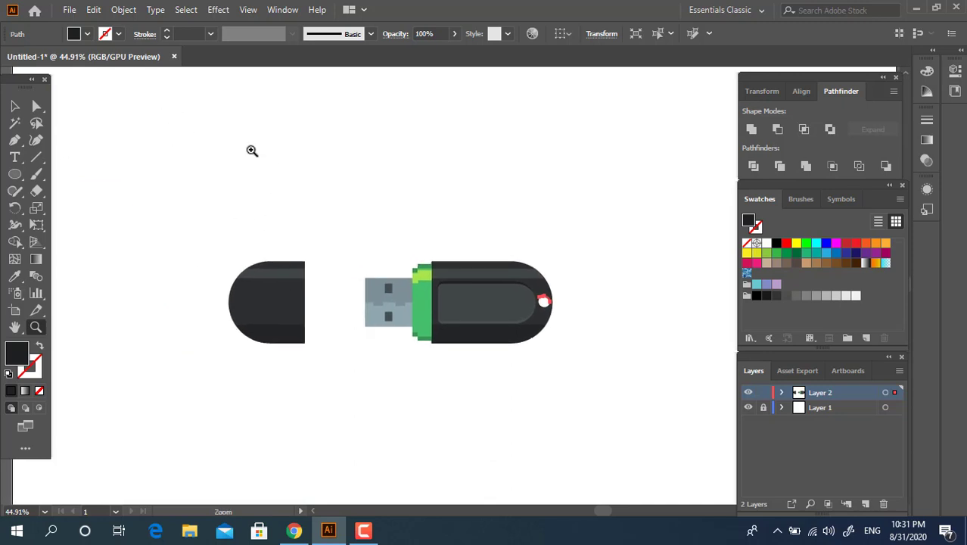
{"action": "left_click", "coordinate": [532, 401]}
Select all parts of the USB drive, including the separate cap, and group them.
{"action": "key", "text": "z"}
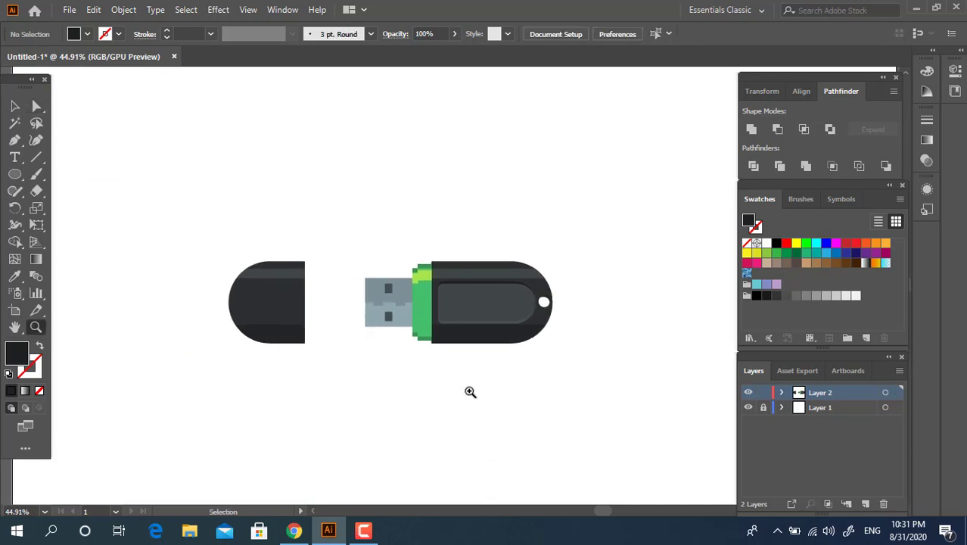
{"action": "left_click_drag", "start_coordinate": [466, 388], "coordinate": [331, 351]}
{"action": "left_click_drag", "start_coordinate": [626, 411], "coordinate": [172, 190]}
{"action": "right_click", "coordinate": [505, 279]}
{"action": "left_click", "coordinate": [569, 386]}
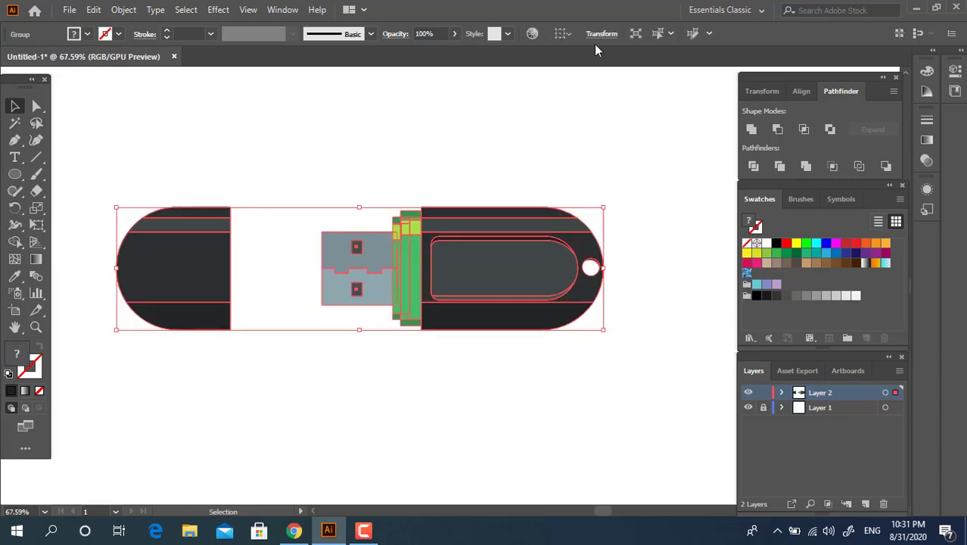
Centre the grouped USB drive horizontally and vertically on the artboard, and deselect it.
{"action": "left_click", "coordinate": [558, 34]}
{"action": "left_click", "coordinate": [604, 74]}
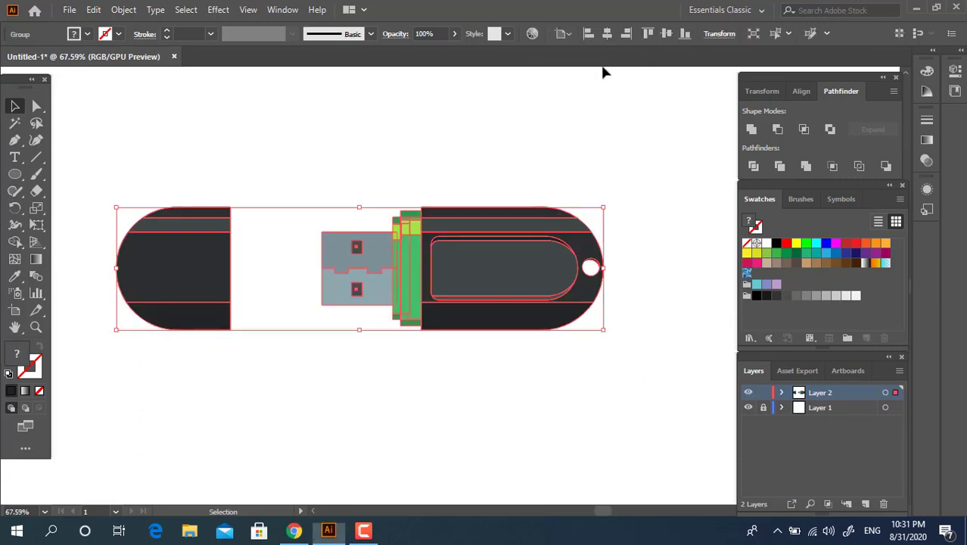
{"action": "left_click", "coordinate": [609, 33]}
{"action": "left_click", "coordinate": [665, 34]}
{"action": "left_click", "coordinate": [633, 146]}
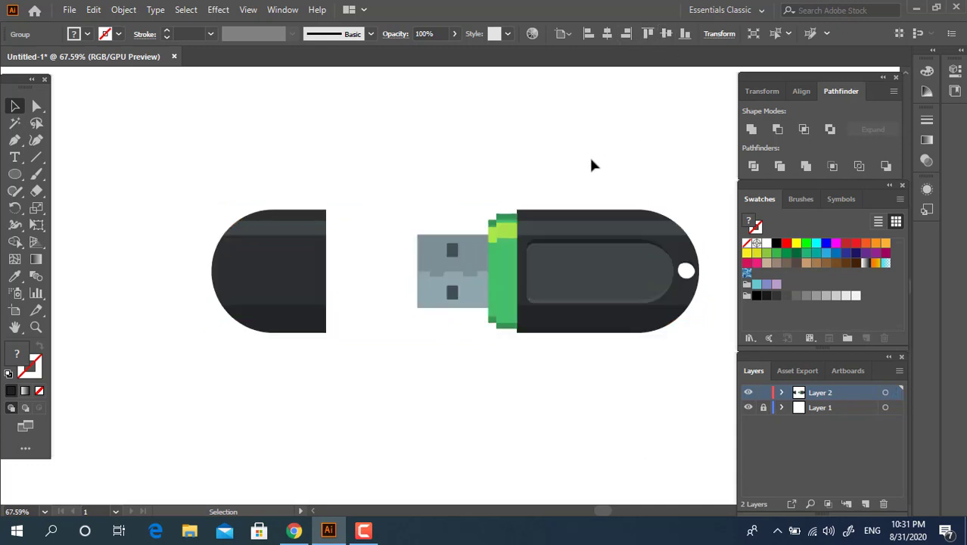
{"action": "left_click_drag", "start_coordinate": [552, 181], "coordinate": [416, 206]}
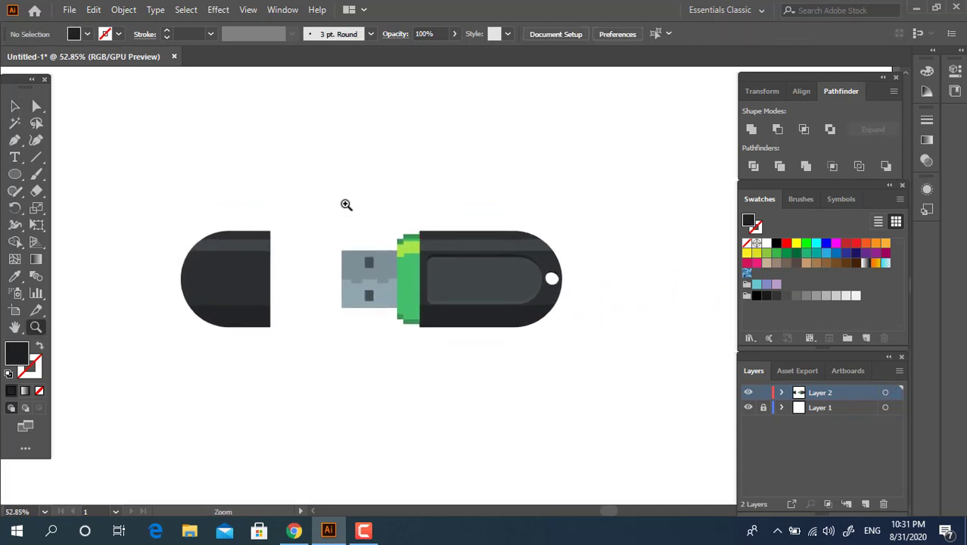
{"action": "left_click_drag", "start_coordinate": [346, 205], "coordinate": [362, 252]}
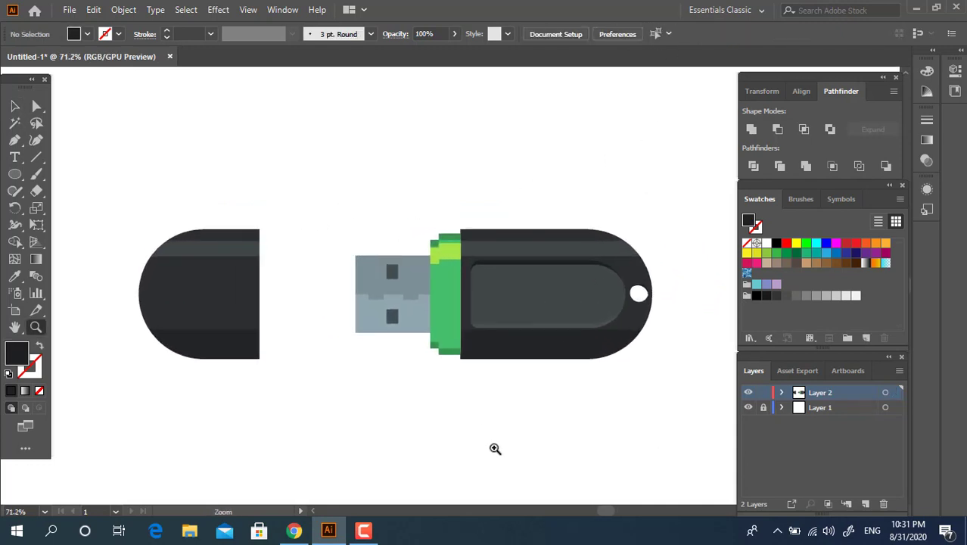